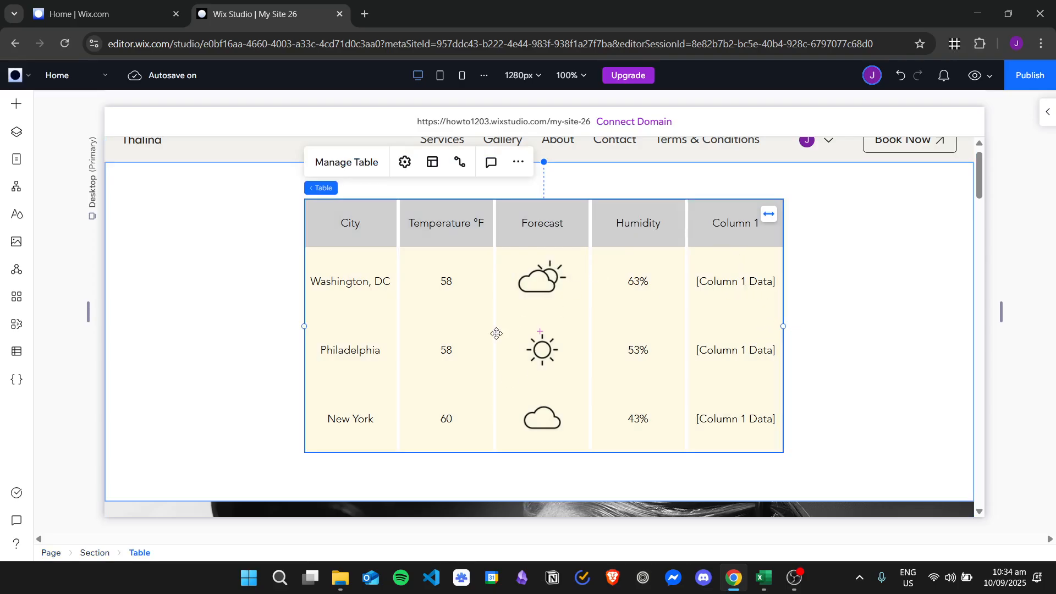
Open the Add Elements panel at Layout Tools › Tables to browse the table presets
left_click(26, 109)
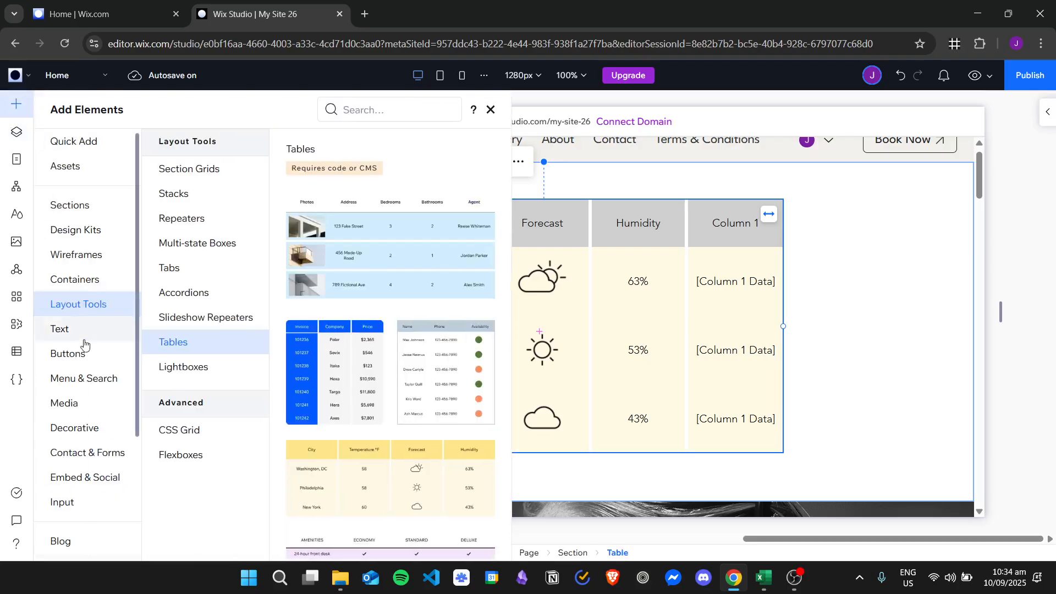
Scroll through the table presets, then close the Add Elements panel
scroll(389, 368, "down", 2)
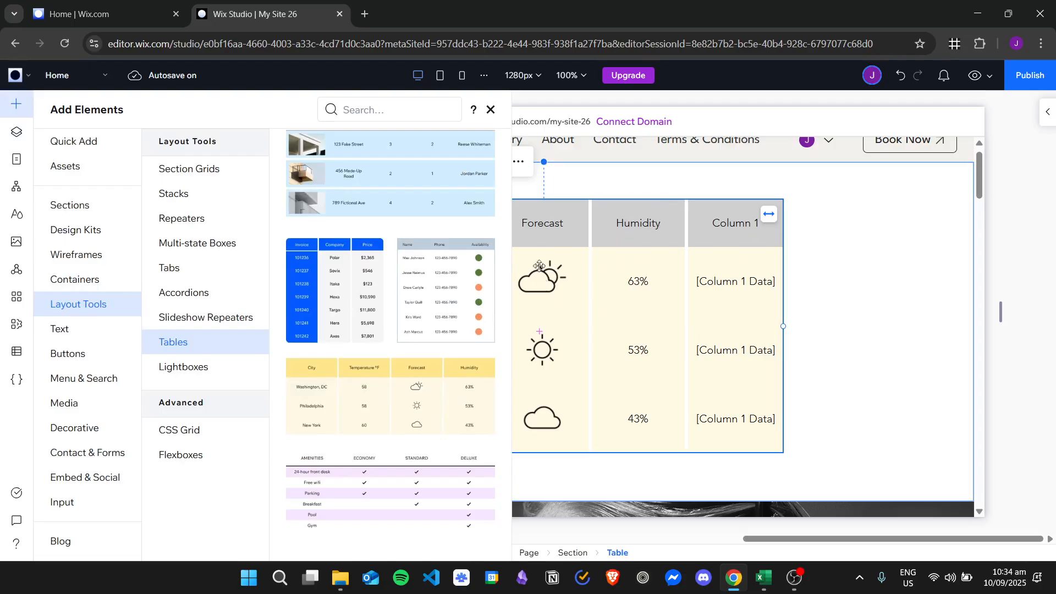
left_click(490, 110)
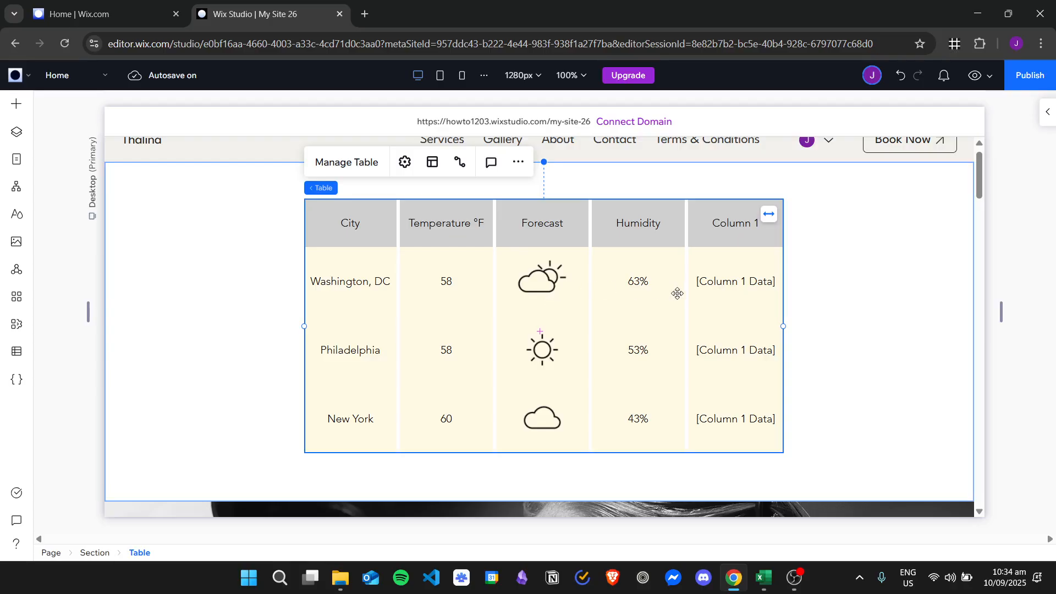
Connect the weather table to the Import 1 dataset through Connect to CMS
left_click(461, 169)
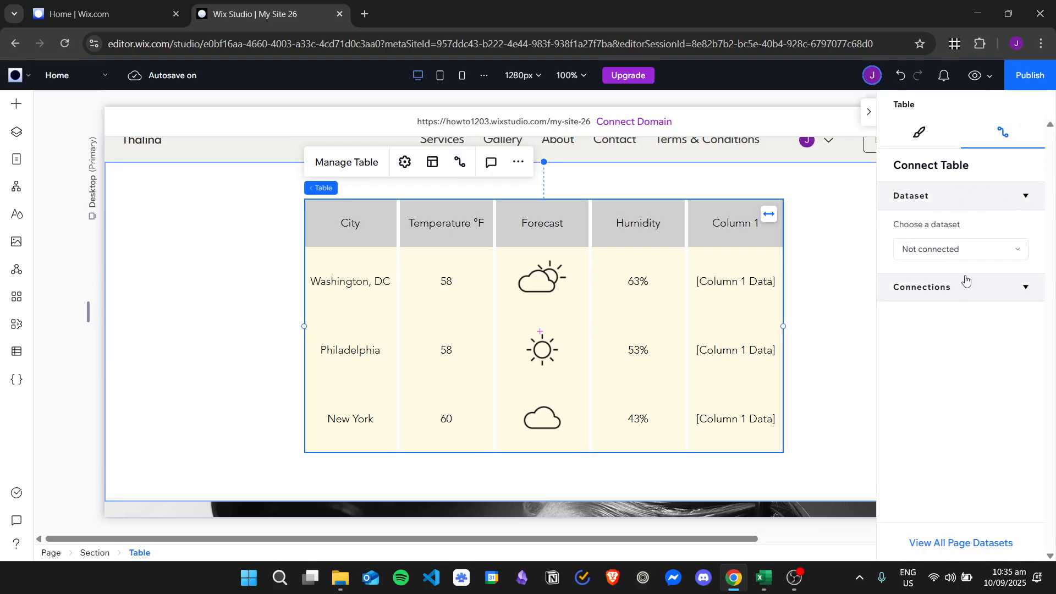
left_click(955, 256)
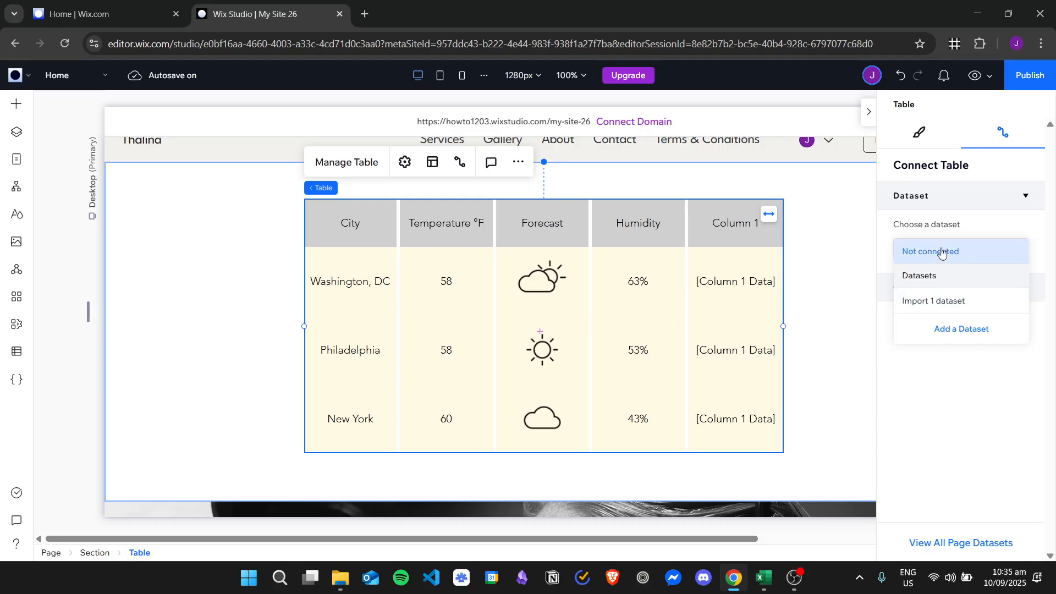
left_click(925, 406)
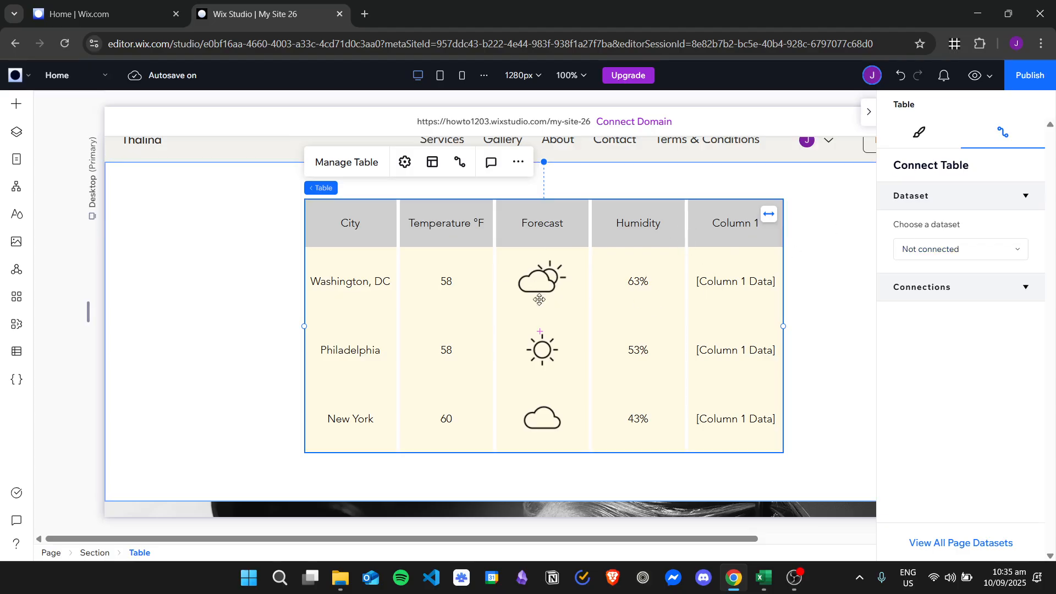
left_click(959, 251)
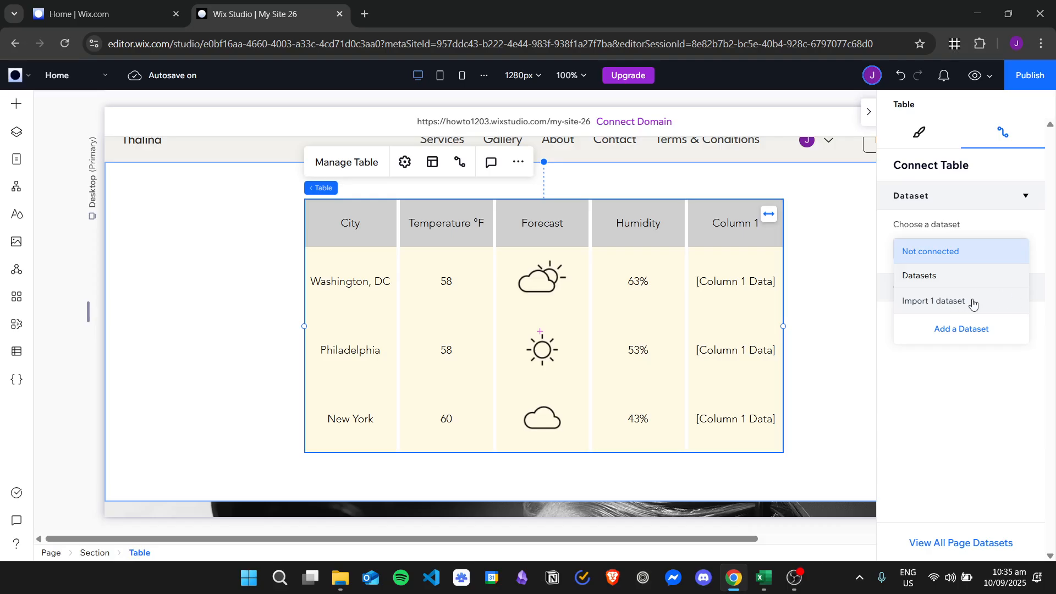
left_click(957, 300)
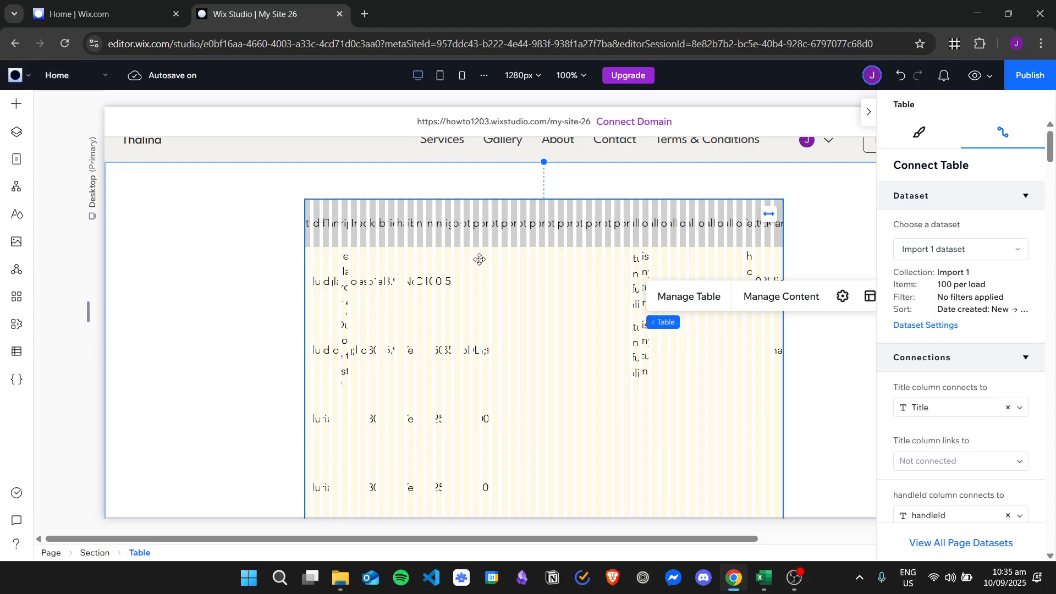
Widen the table to about 1108 px by stretching both side handles outward
scroll(479, 259, "down", 3)
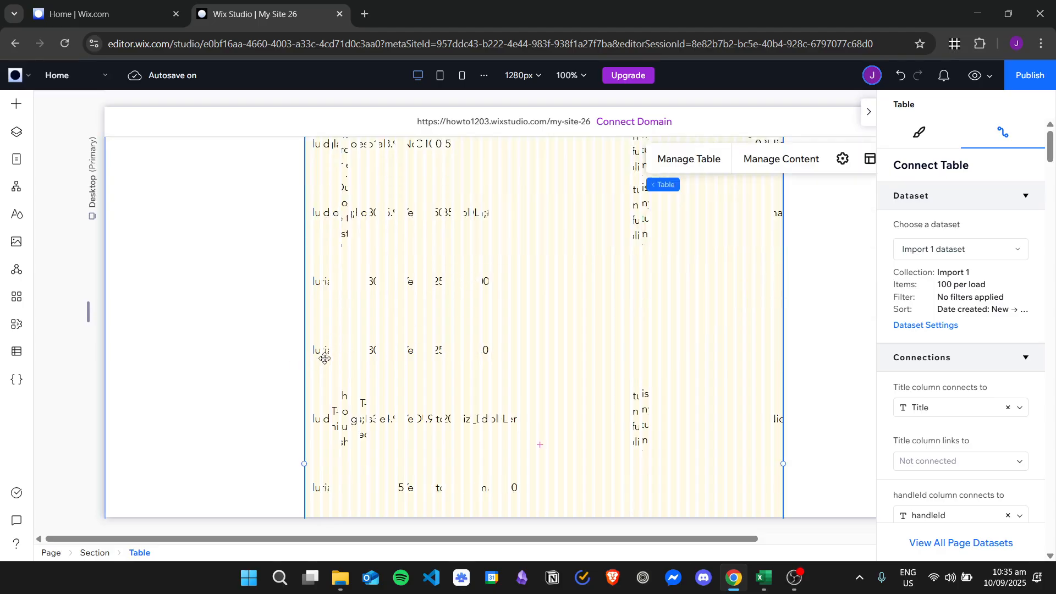
left_click_drag(306, 457, 130, 442)
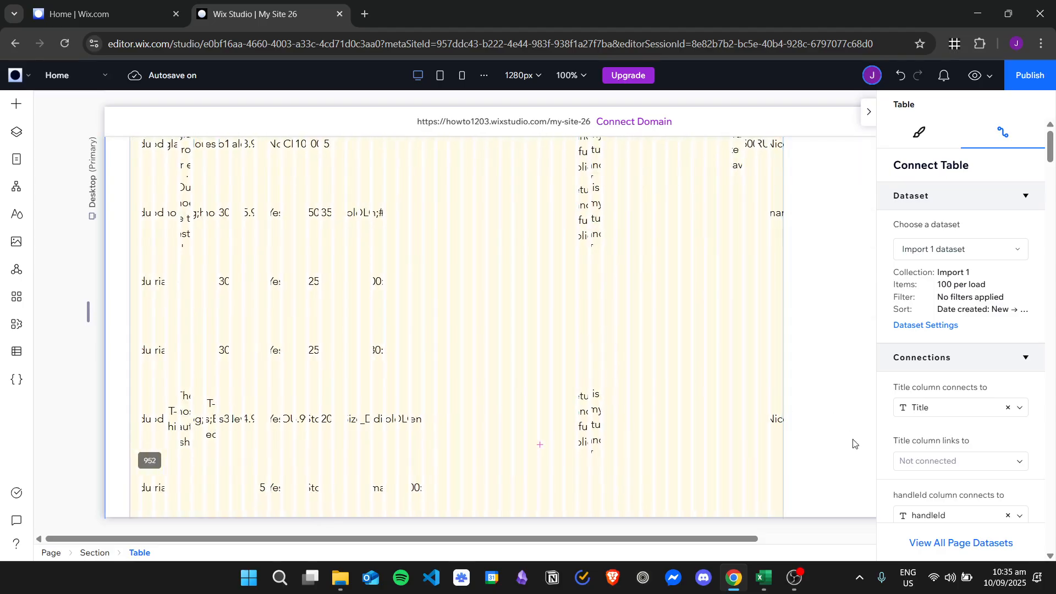
left_click_drag(782, 458, 898, 462)
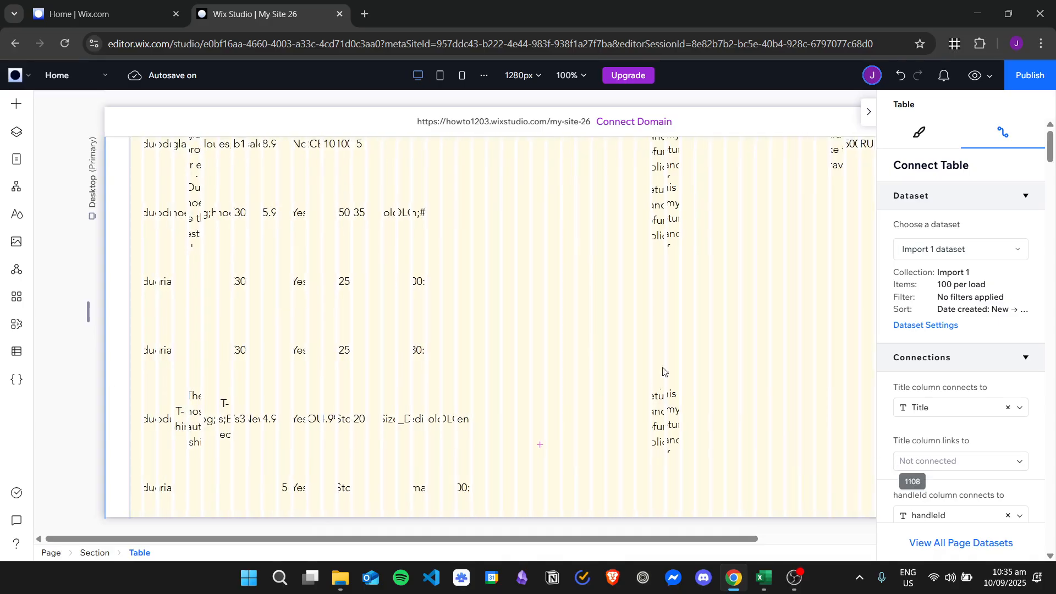
Unlink the brand and customTextMandatory1 columns from their dataset fields
scroll(1000, 387, "down", 15)
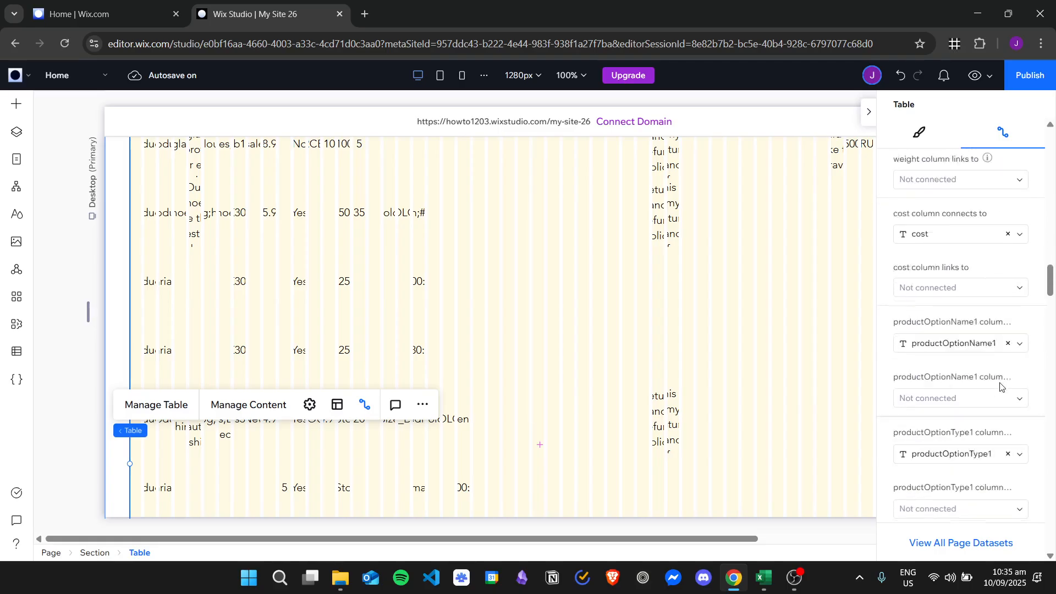
scroll(1000, 387, "down", 15)
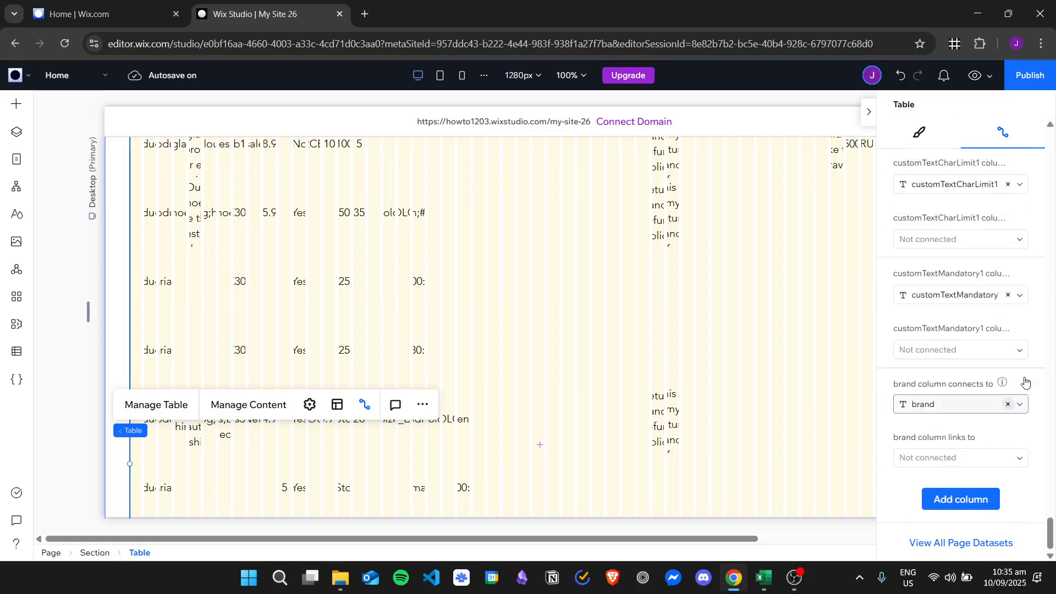
left_click(1007, 404)
scroll(1017, 413, "up", 2)
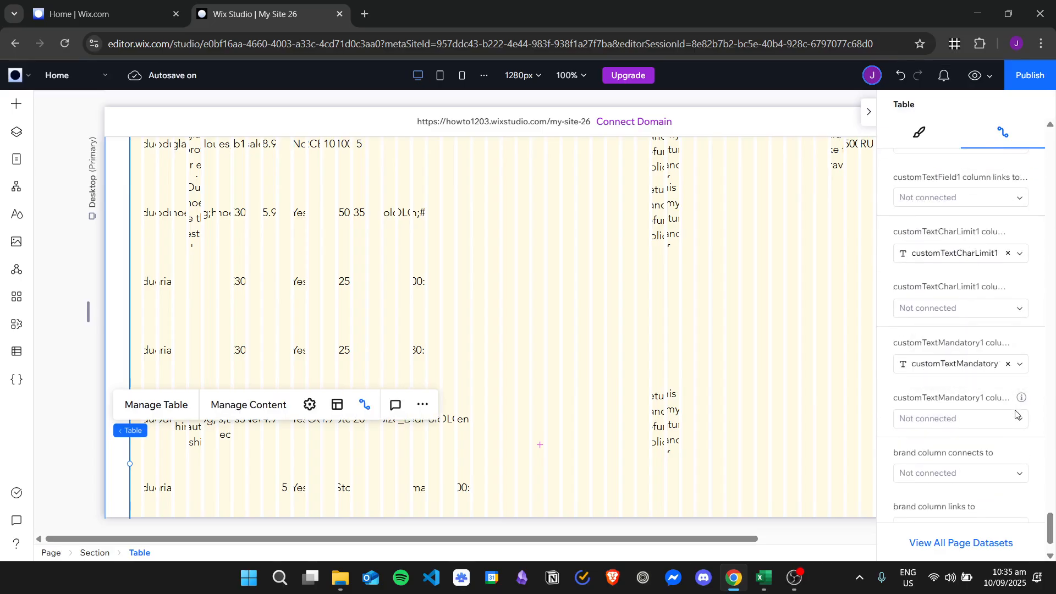
scroll(1017, 416, "down", 2)
scroll(1026, 413, "up", 2)
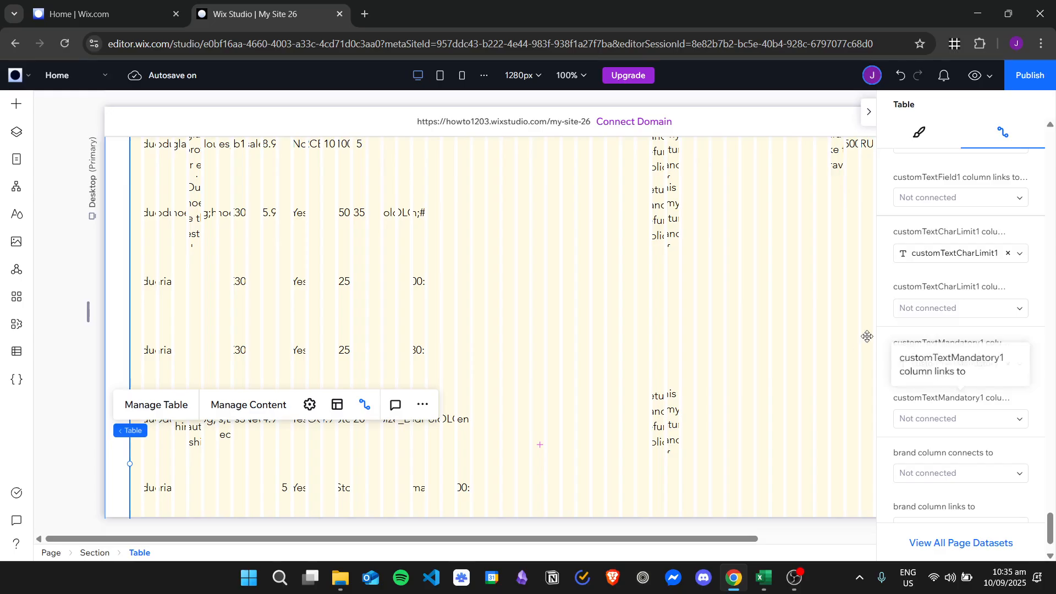
left_click(1008, 363)
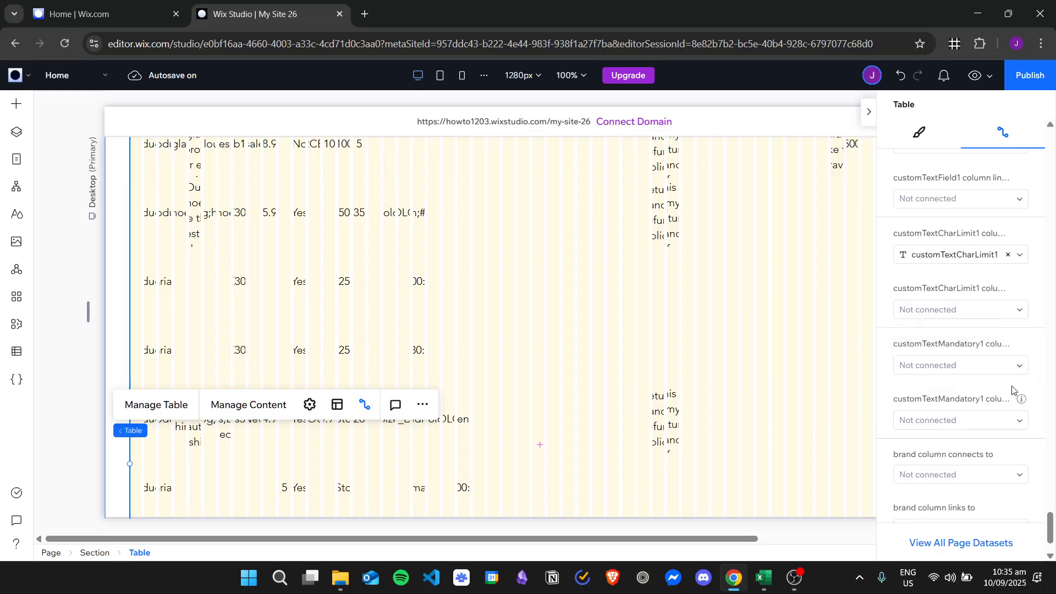
scroll(1026, 392, "up", 2)
scroll(613, 335, "up", 3)
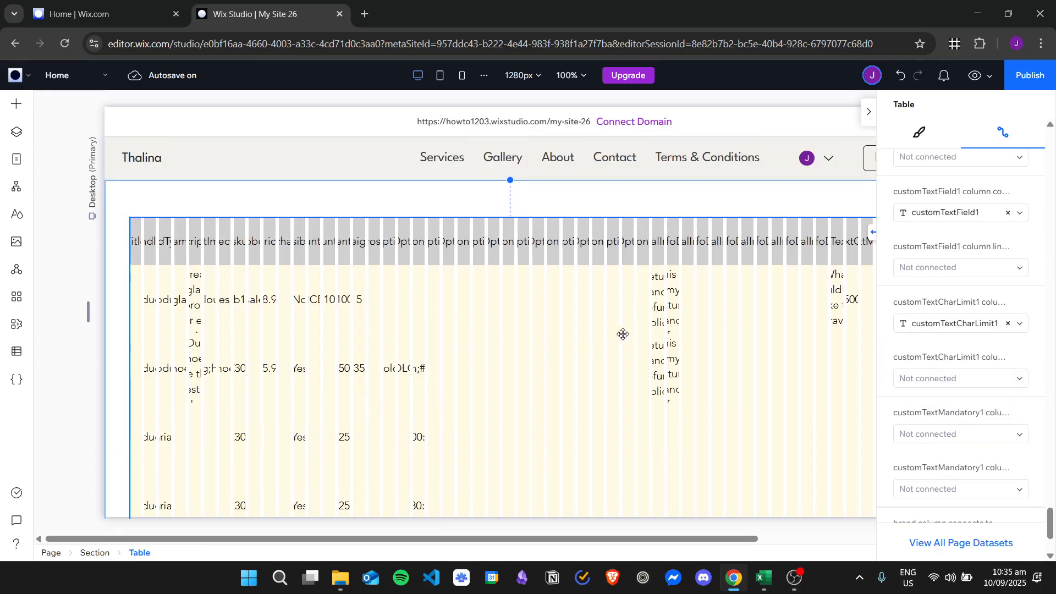
scroll(691, 287, "down", 1)
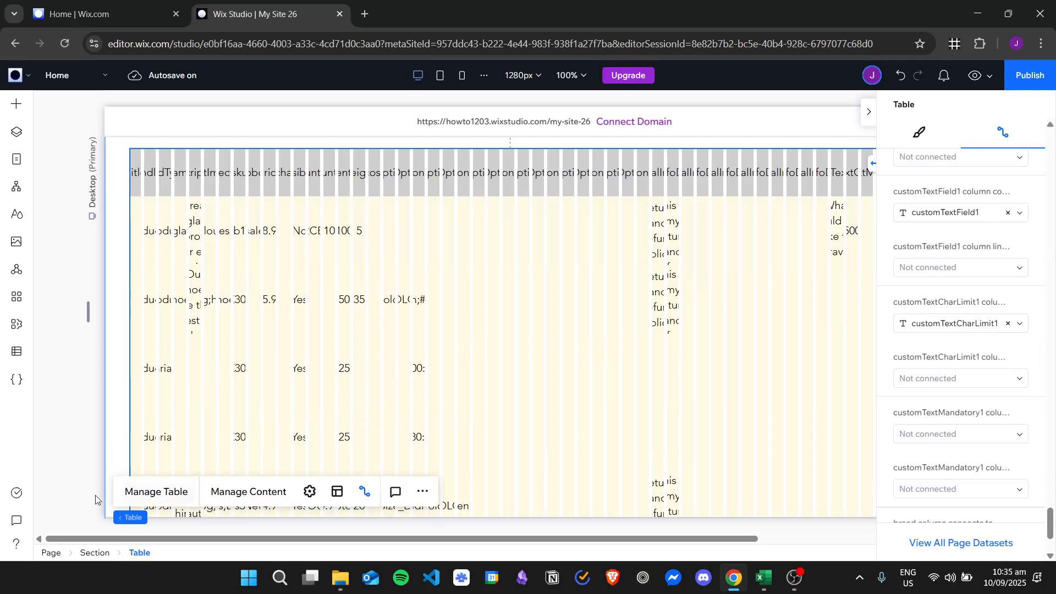
left_click(156, 492)
Delete the brand and customTextMandatory1 columns from the table
scroll(99, 300, "down", 15)
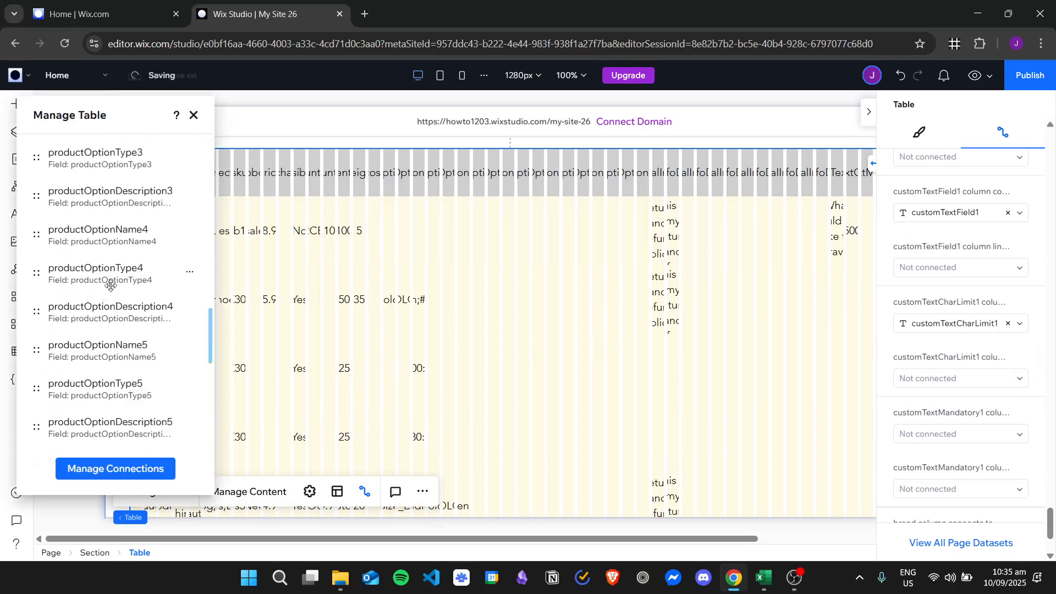
scroll(111, 285, "down", 15)
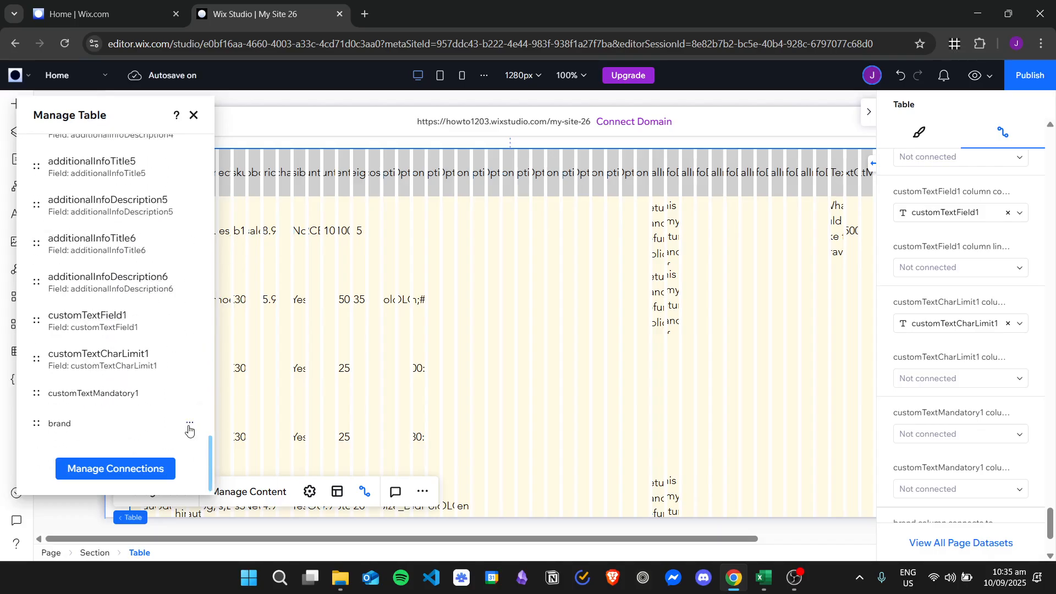
left_click(189, 429)
left_click(242, 449)
left_click(190, 423)
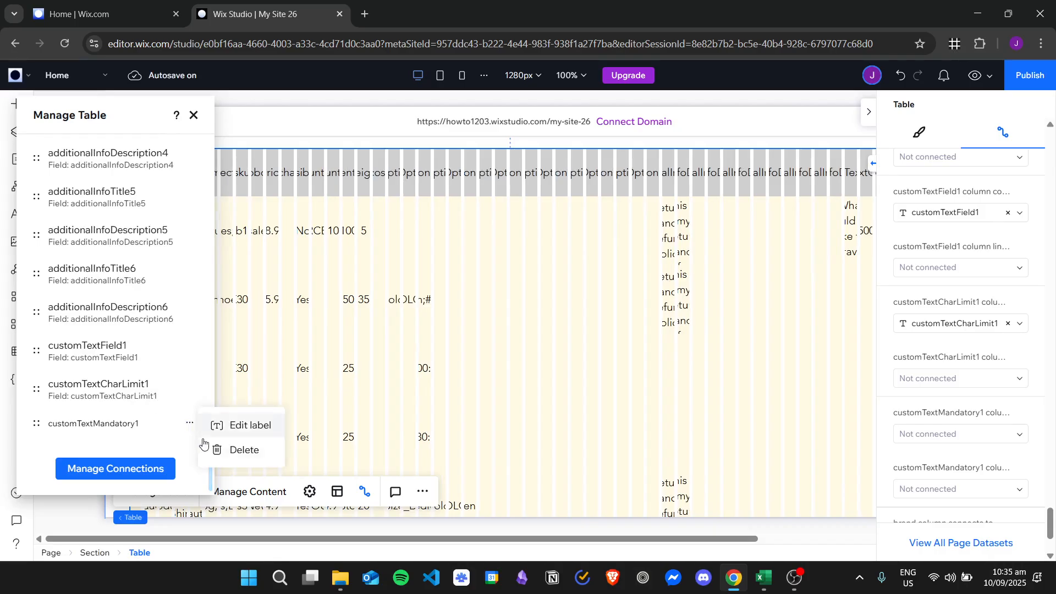
left_click(205, 447)
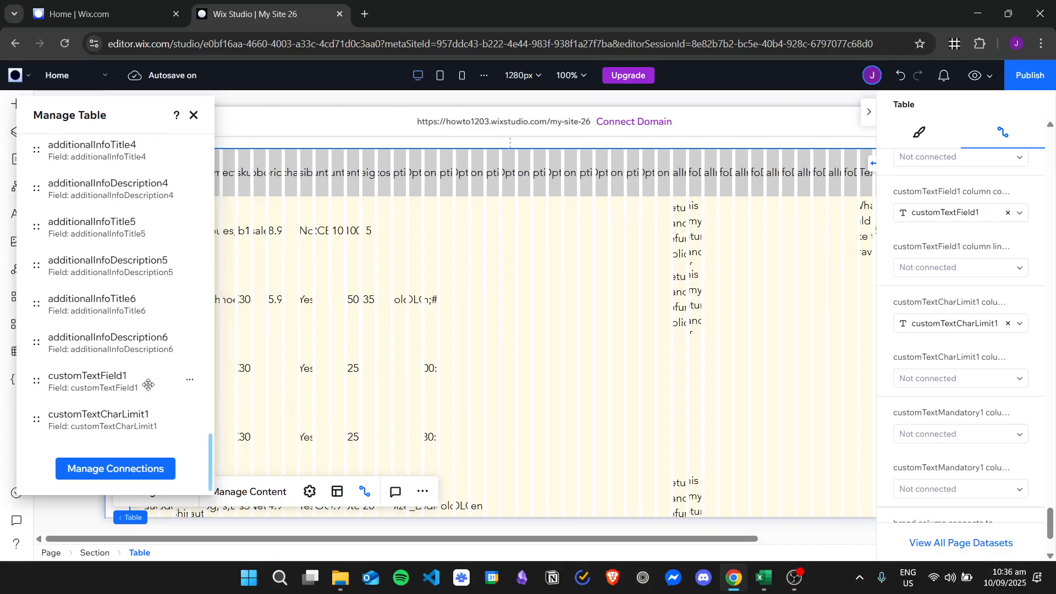
Delete the customTextField1 and customTextCharLimit1 columns and close Manage Table
left_click(190, 379)
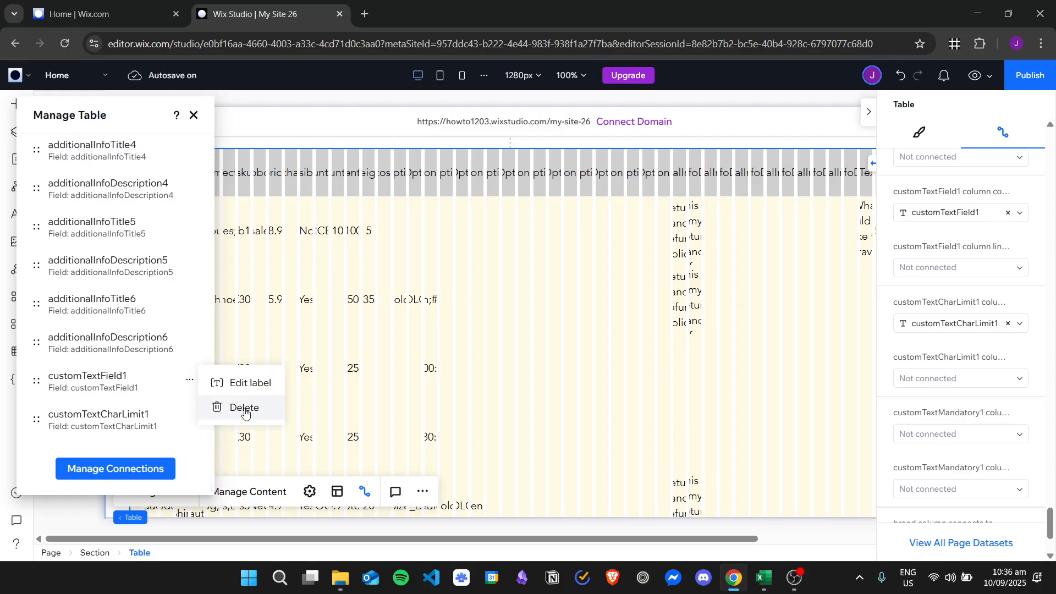
left_click(242, 407)
left_click(190, 420)
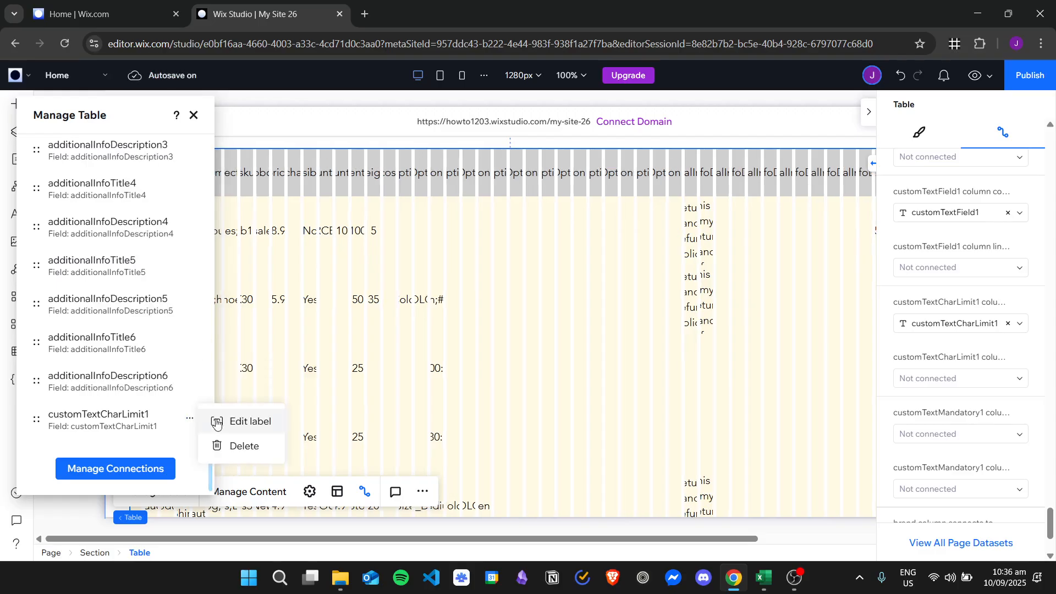
left_click(237, 444)
scroll(166, 323, "up", 15)
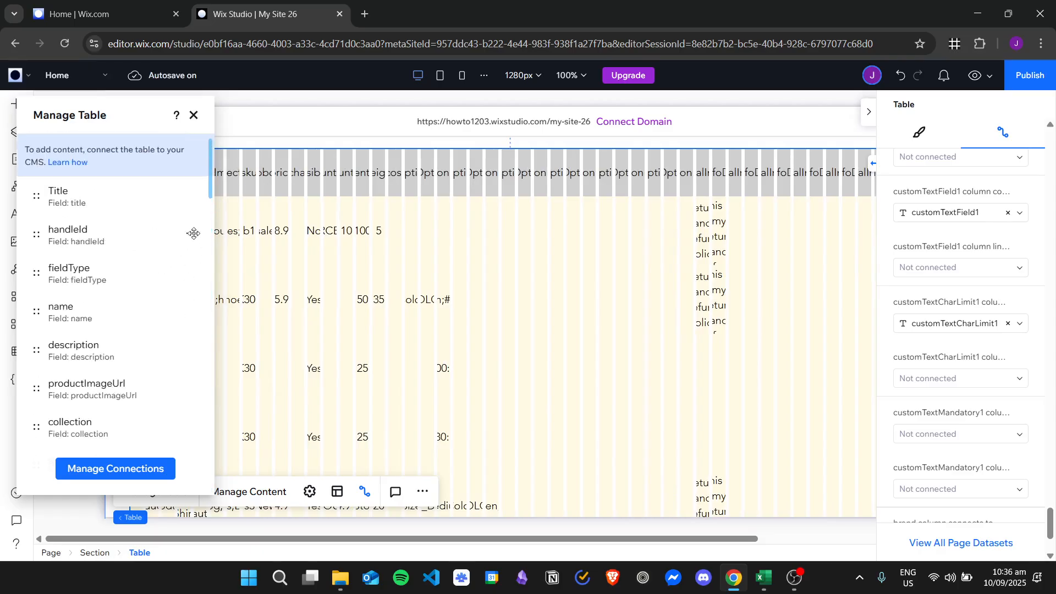
left_click(691, 214)
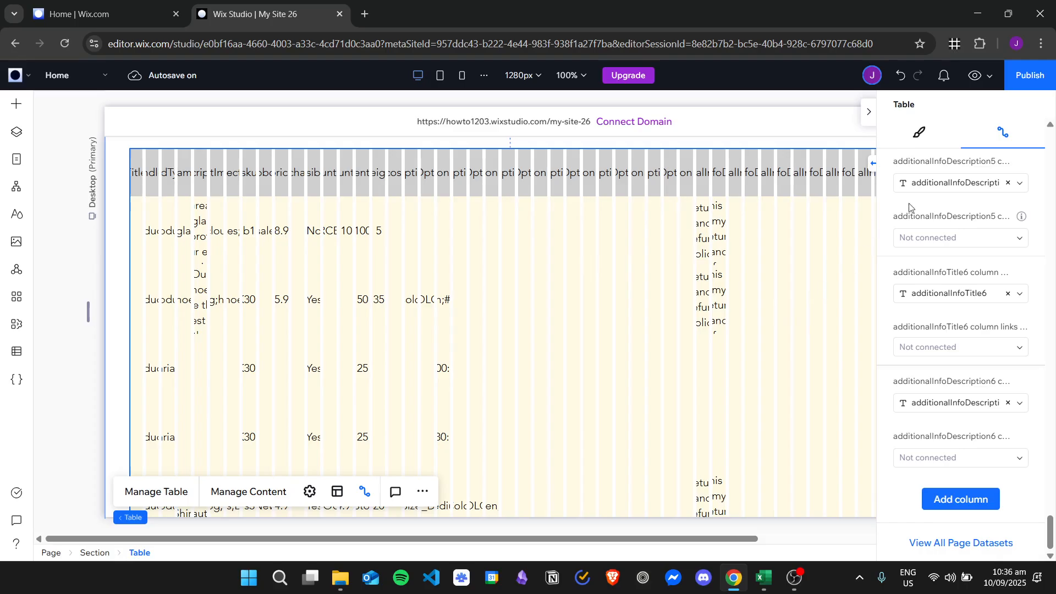
scroll(935, 247, "up", 10)
scroll(930, 227, "up", 5)
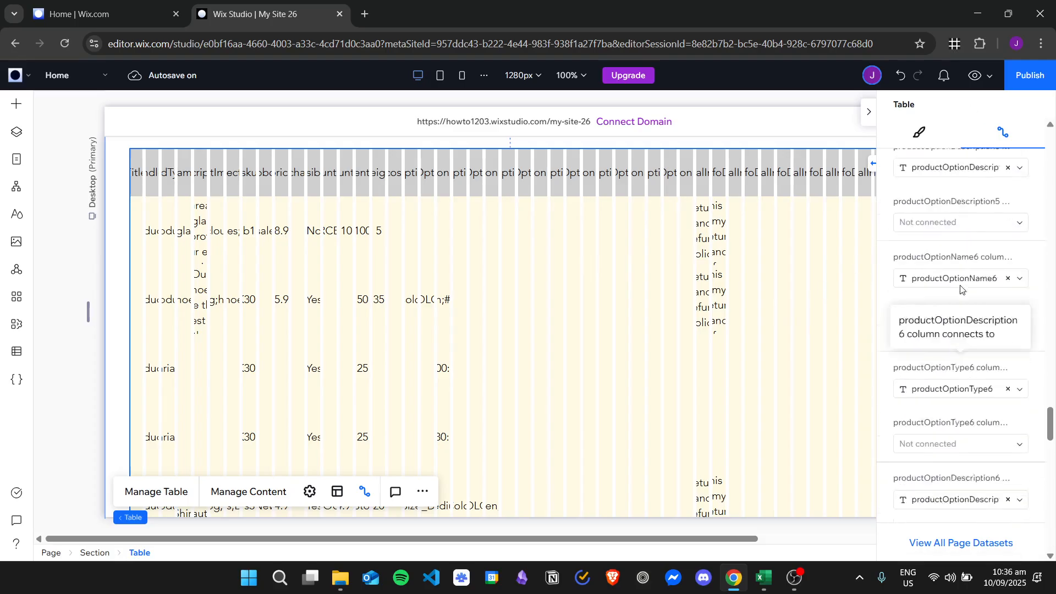
left_click_drag(1051, 357, 1051, 135)
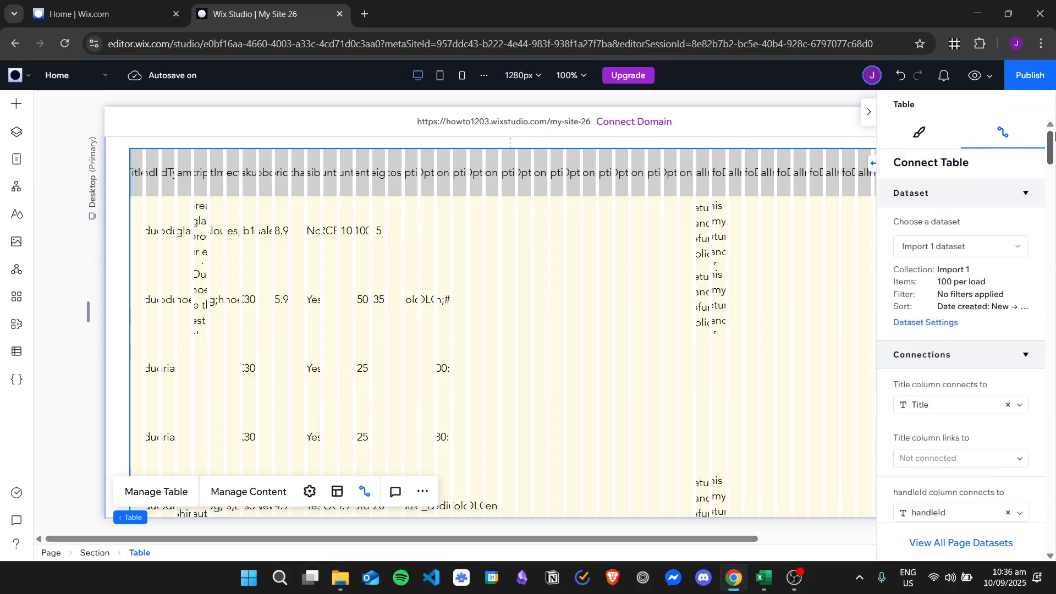
Disconnect the table from the Import 1 dataset
left_click(945, 246)
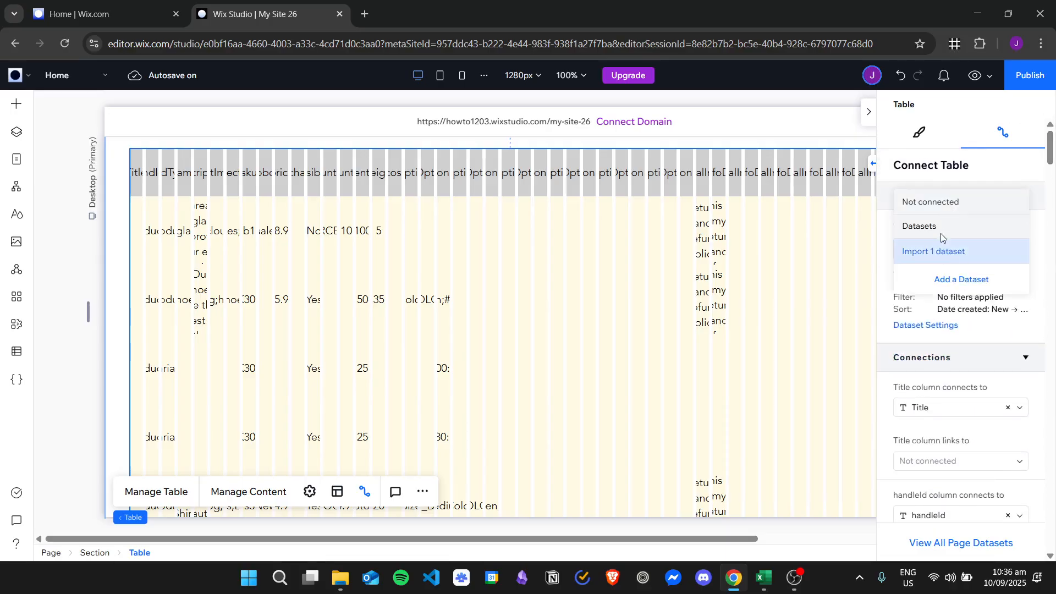
left_click(933, 203)
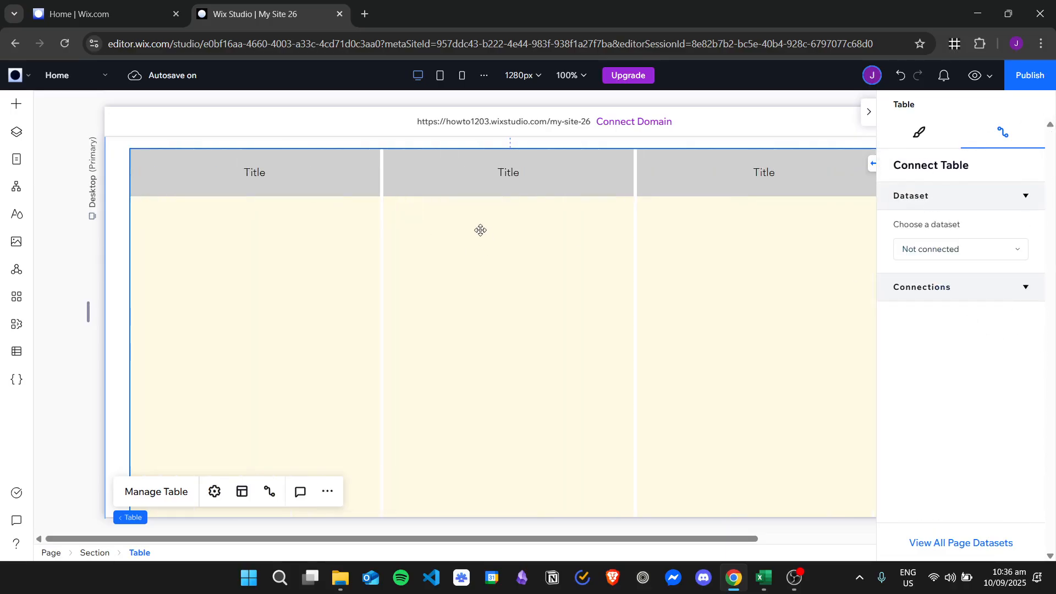
left_click(458, 253)
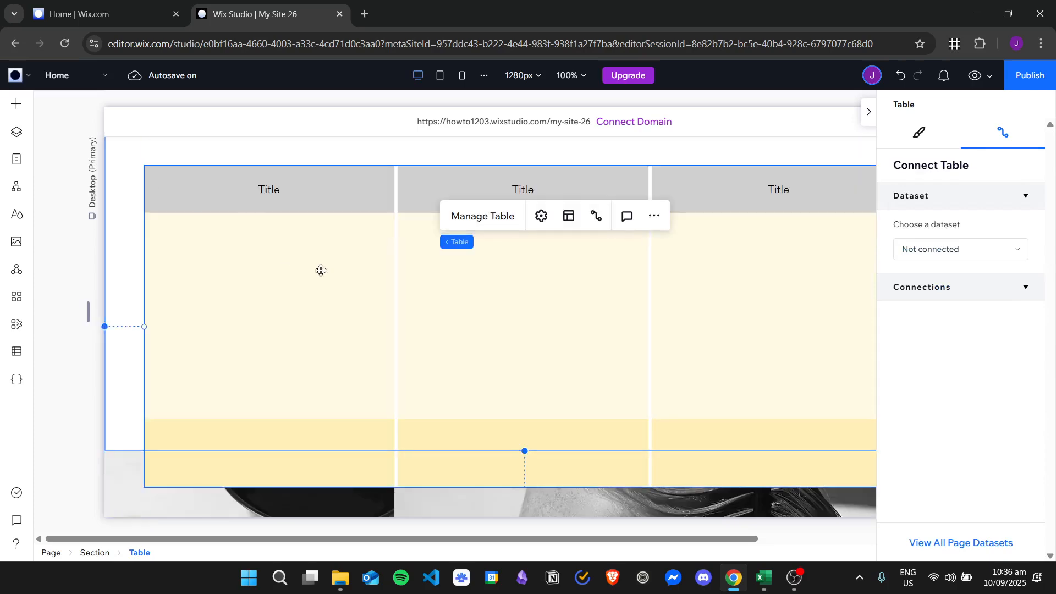
Move the table up under the site header and choose Add a Dataset
scroll(321, 271, "up", 2)
left_click_drag(549, 400, 537, 356)
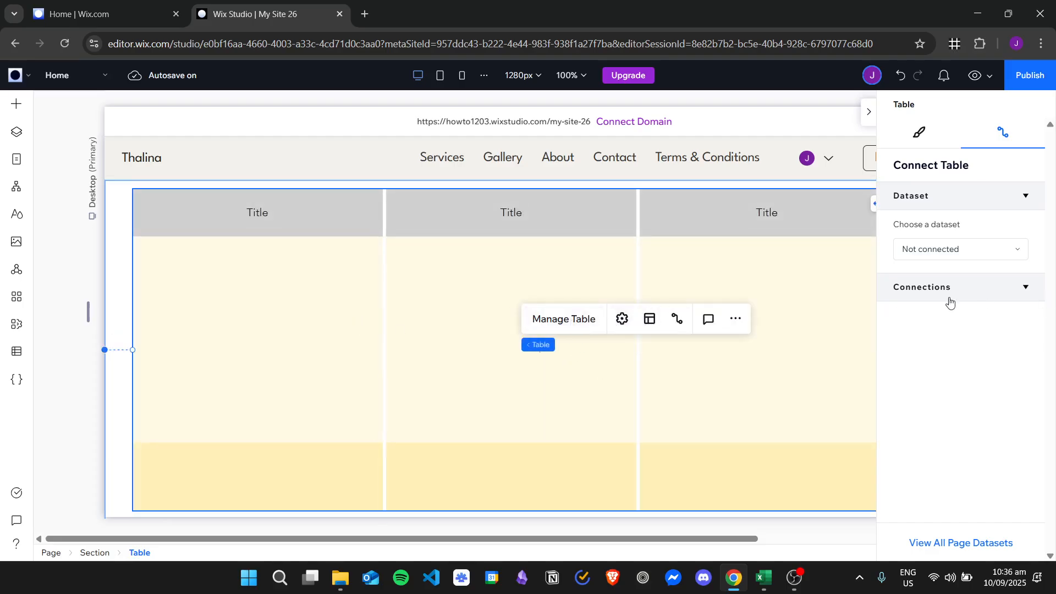
left_click(979, 249)
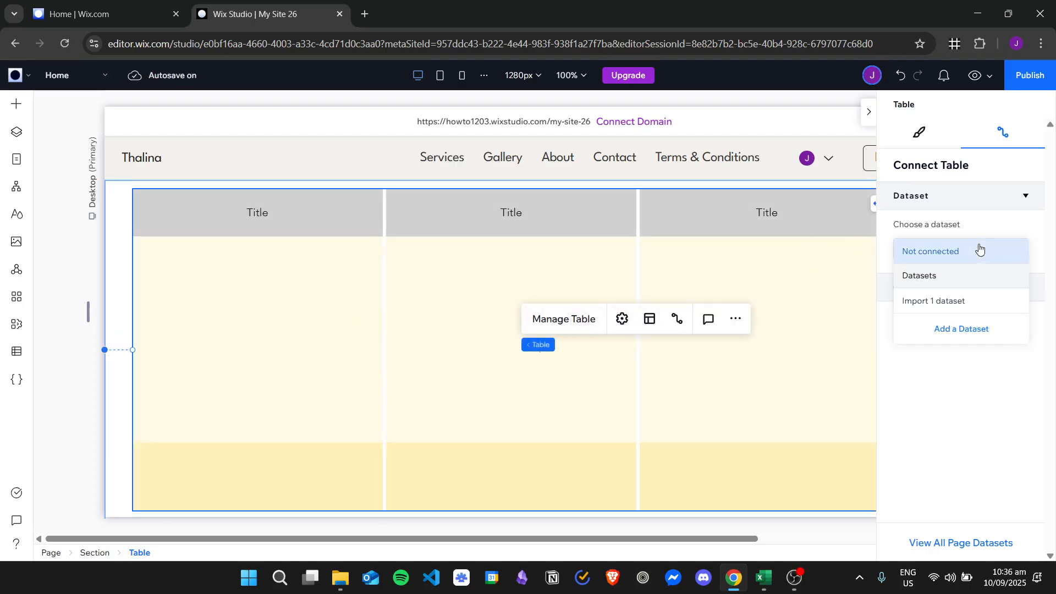
left_click(963, 330)
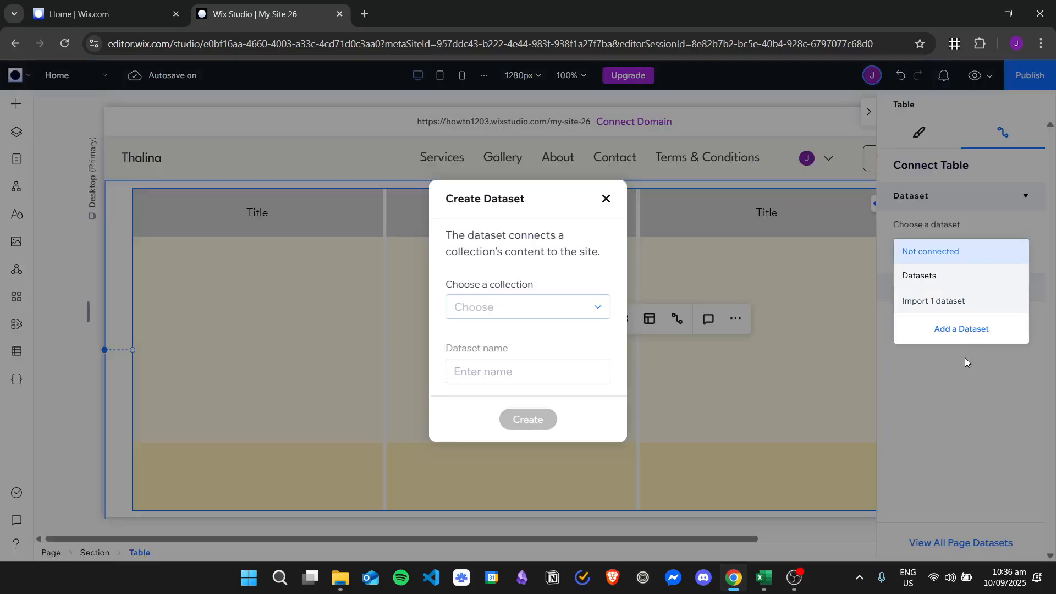
In Create Dataset, choose Create Collection from the collection list
left_click(558, 311)
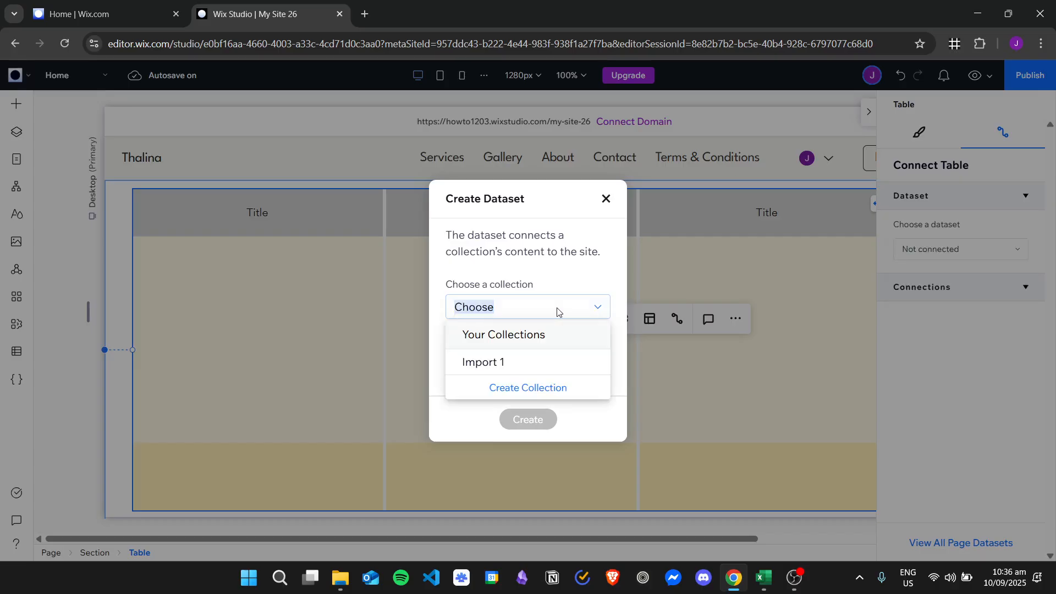
left_click(546, 388)
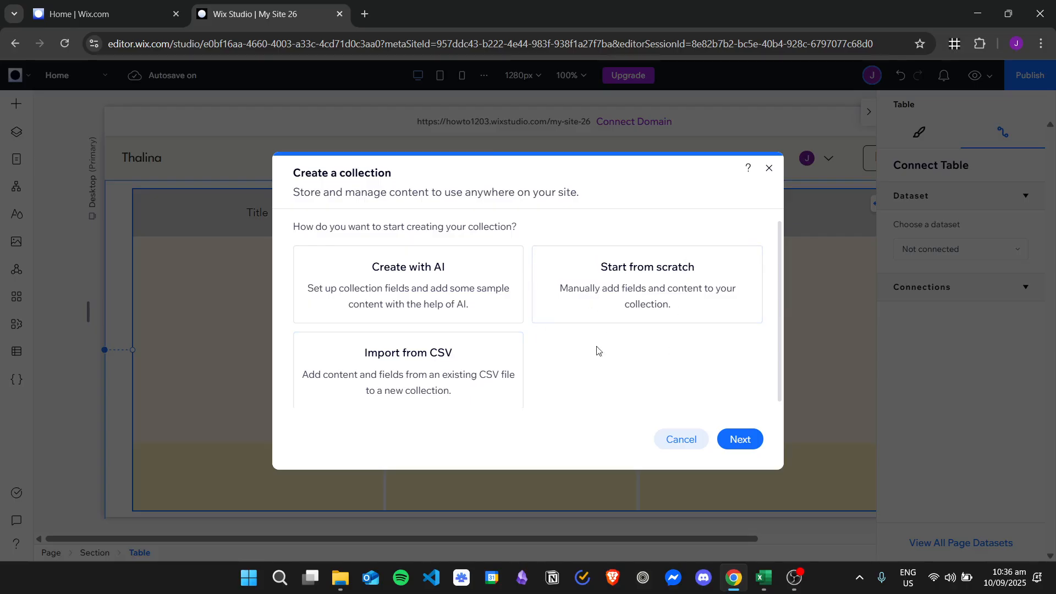
Create an empty multiple-item collection from scratch named 'Test Collection'
left_click(665, 278)
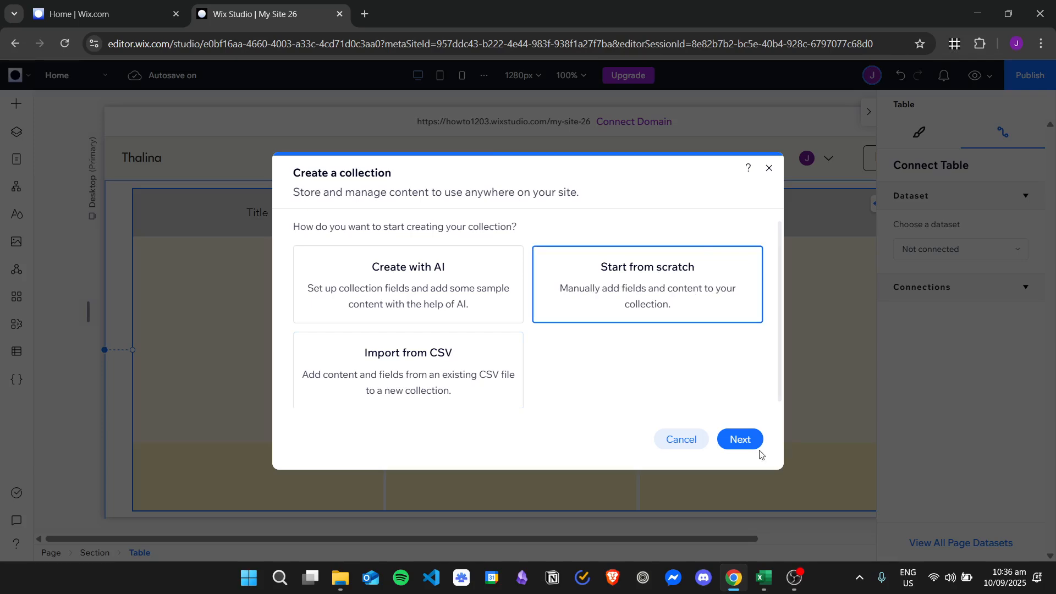
left_click(741, 438)
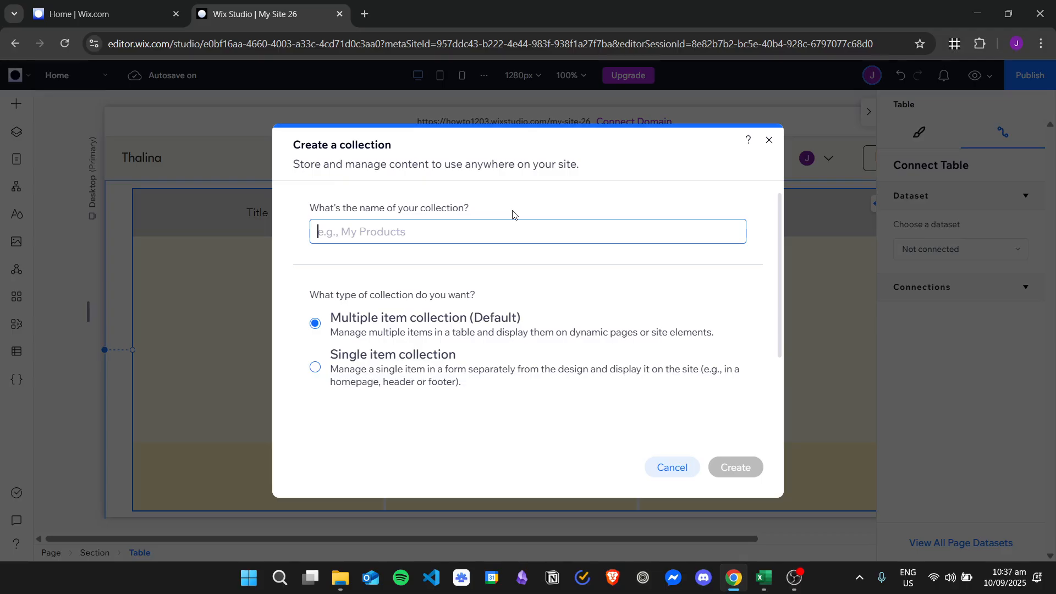
type("Test Collection")
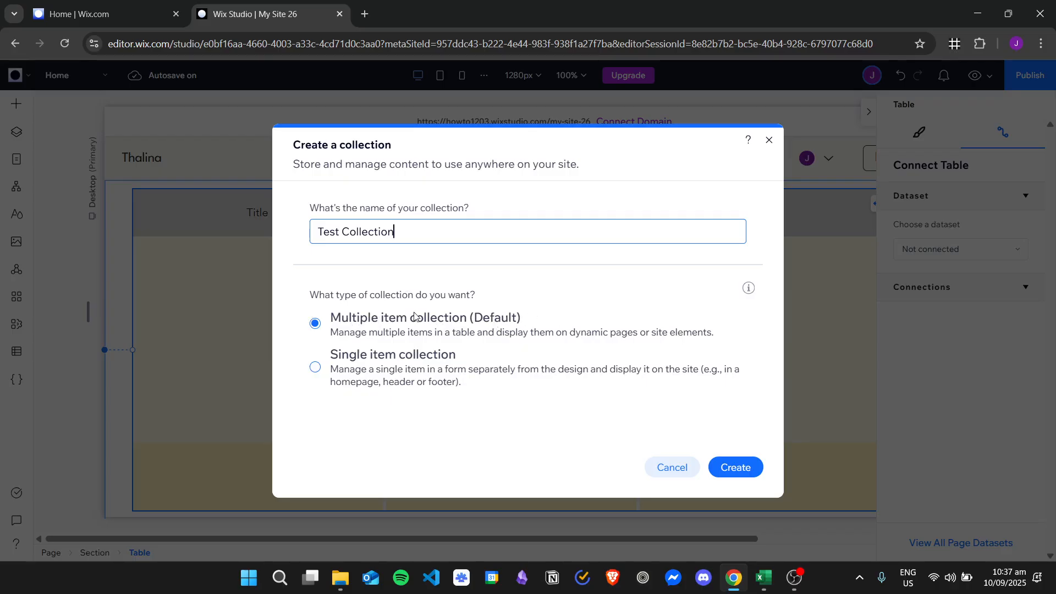
left_click(736, 467)
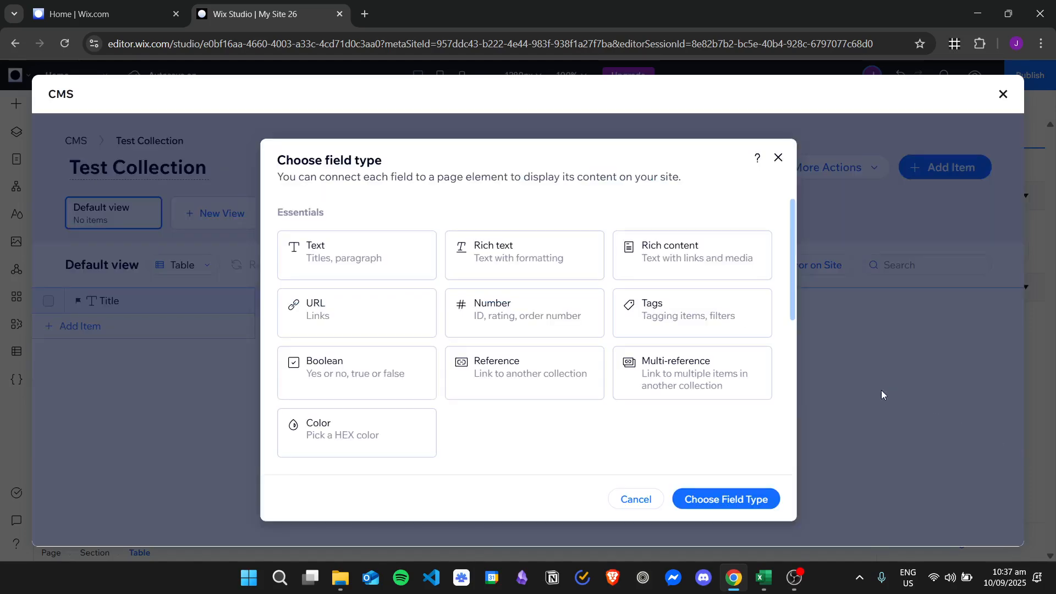
Add a Text field named 'Remarks' to Test Collection and insert a first item row
left_click(421, 261)
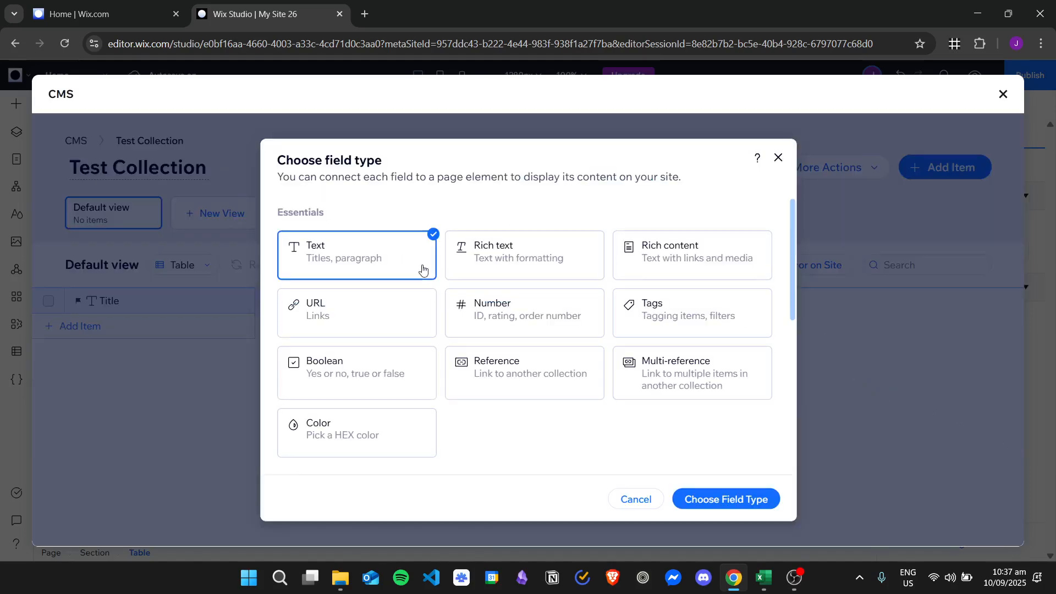
double_click(389, 259)
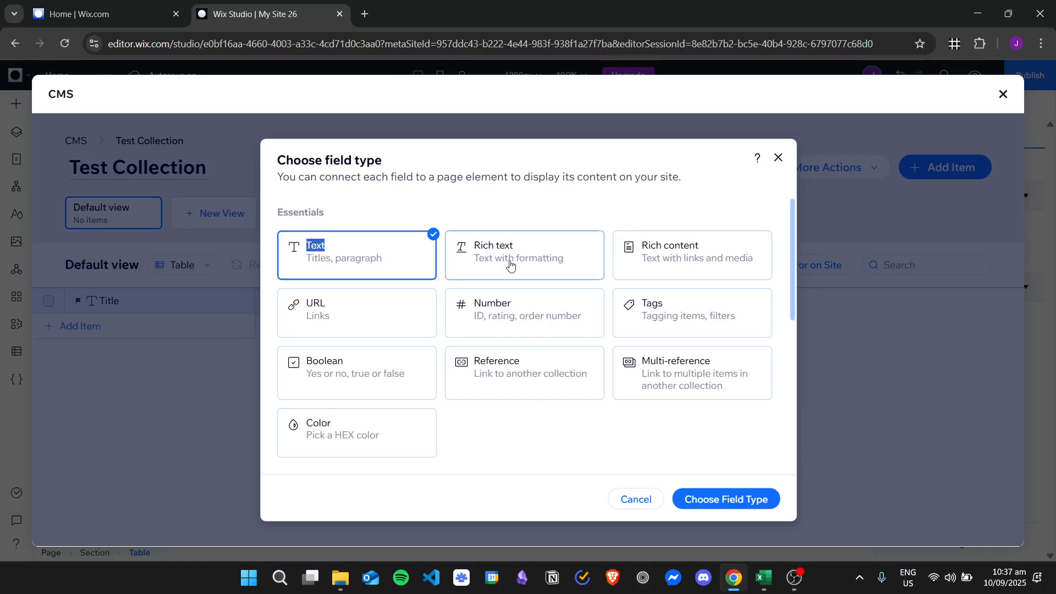
left_click(746, 500)
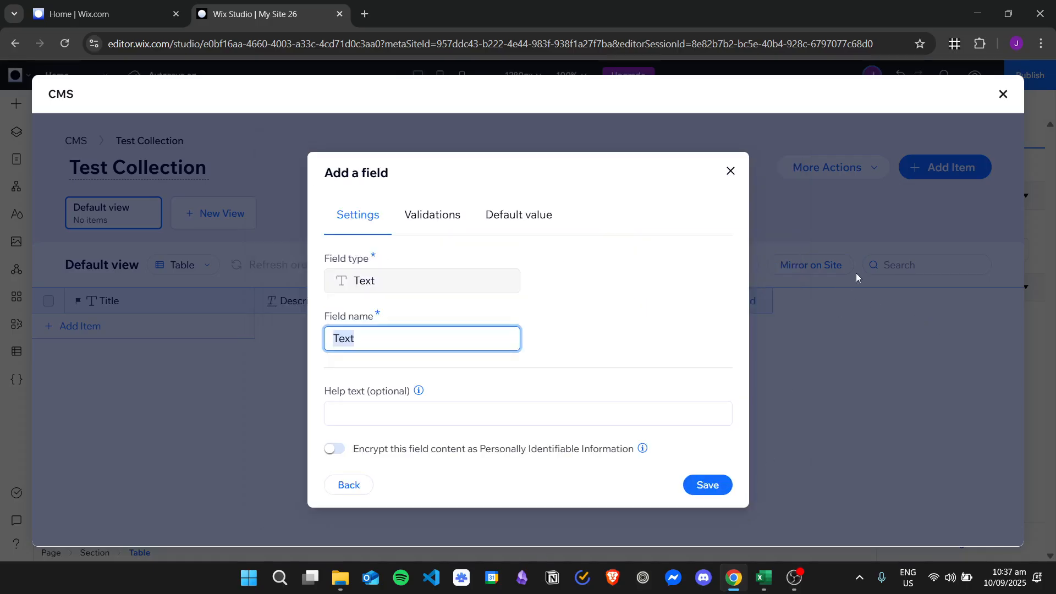
double_click(400, 283)
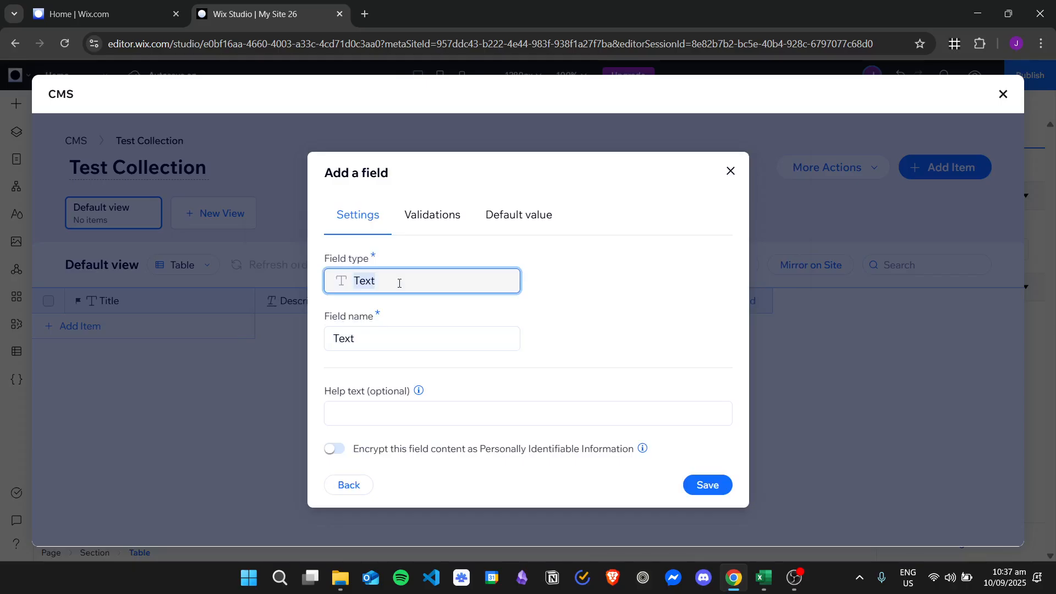
double_click(421, 344)
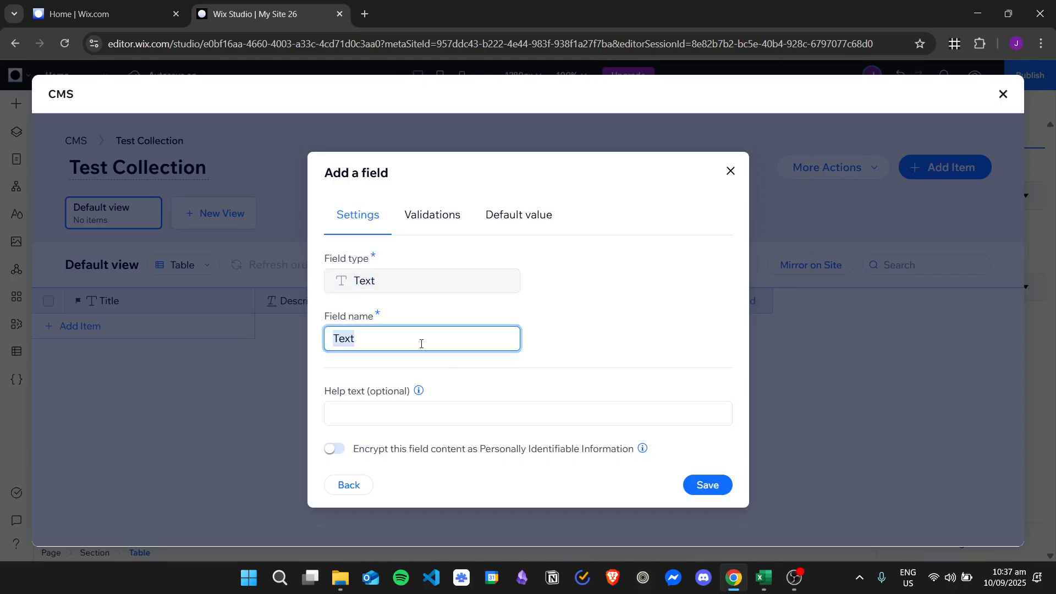
type("Remarks")
left_click(730, 484)
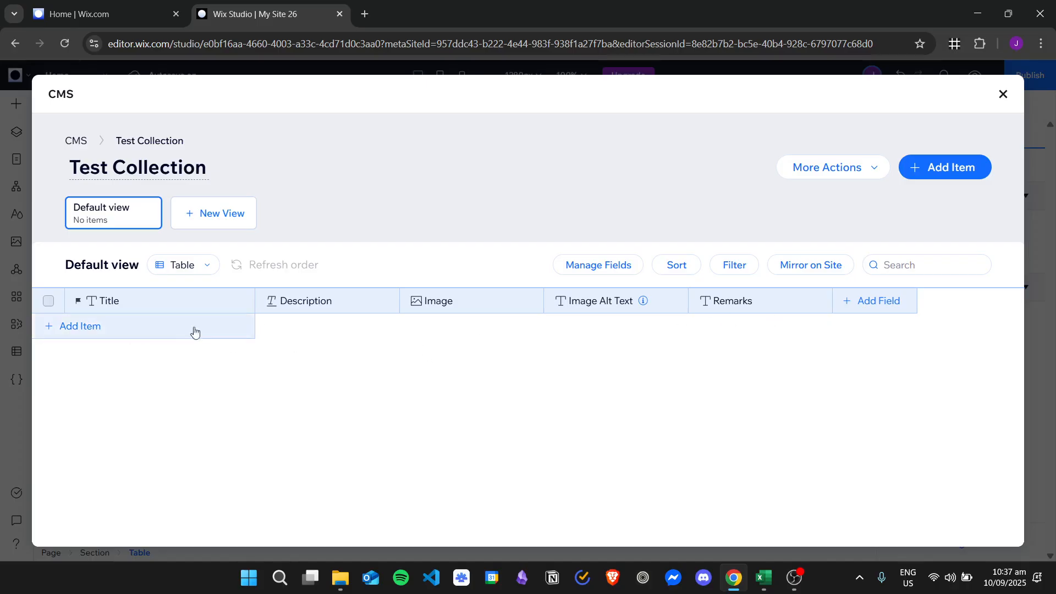
left_click(160, 332)
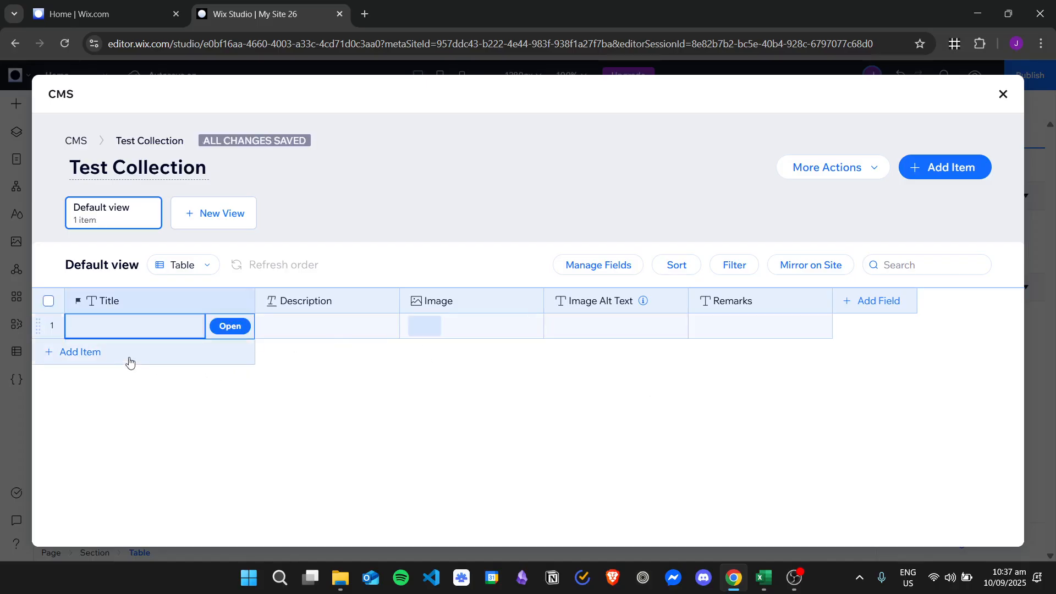
Add two more items and title the three rows Data 1, Data 2 and Data 3
left_click(174, 356)
left_click(145, 376)
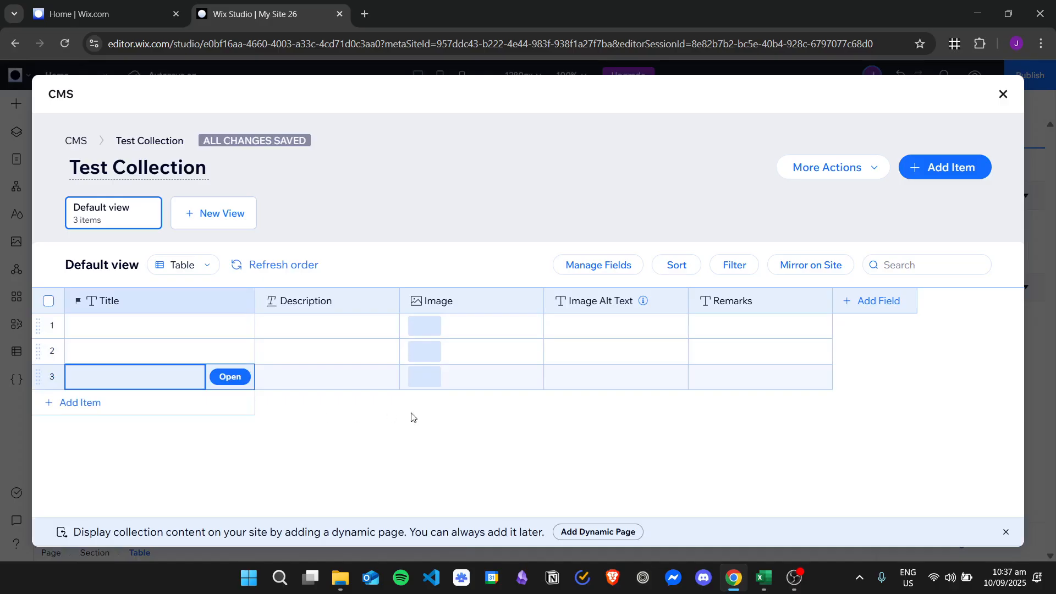
left_click(108, 328)
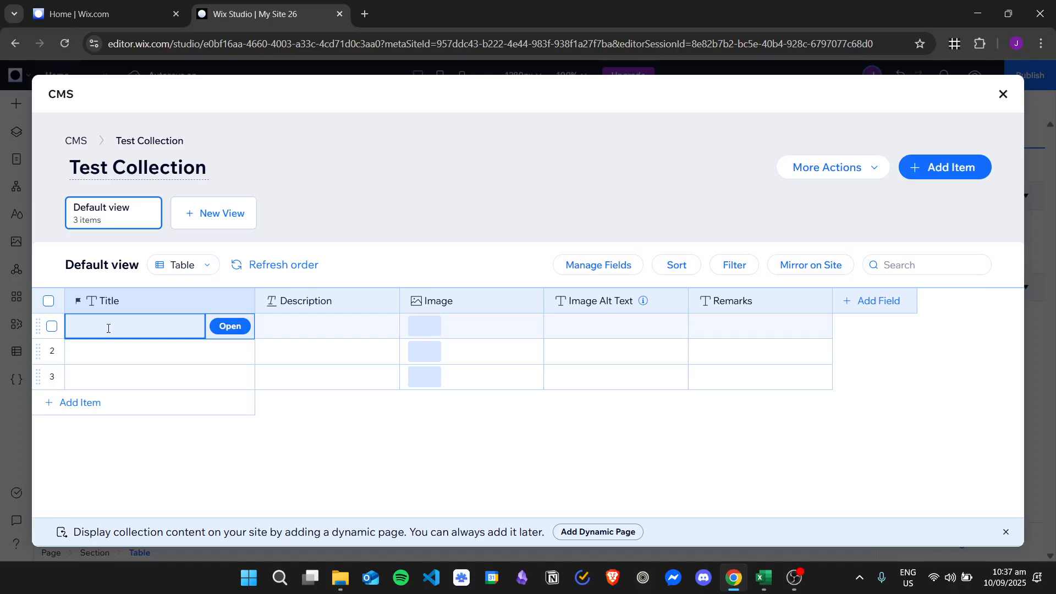
type("Data ")
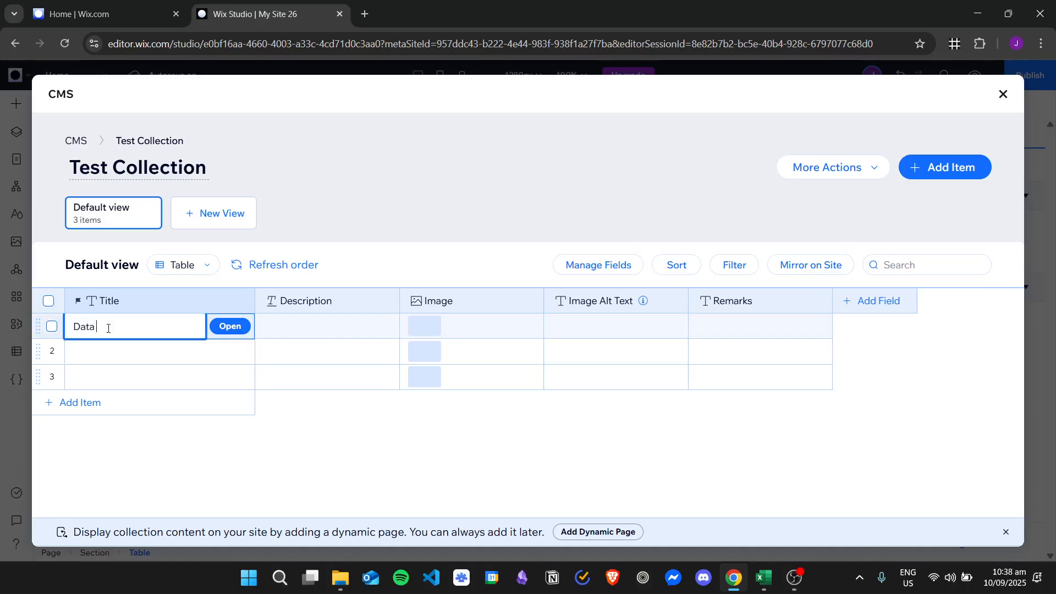
type("1")
key("Tab")
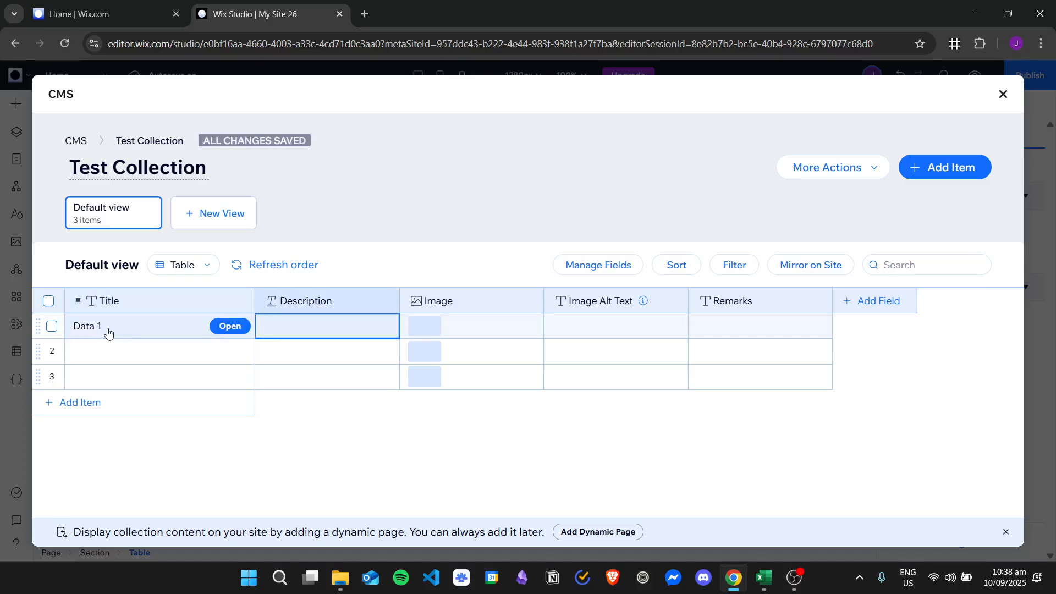
left_click(130, 347)
type("Dat")
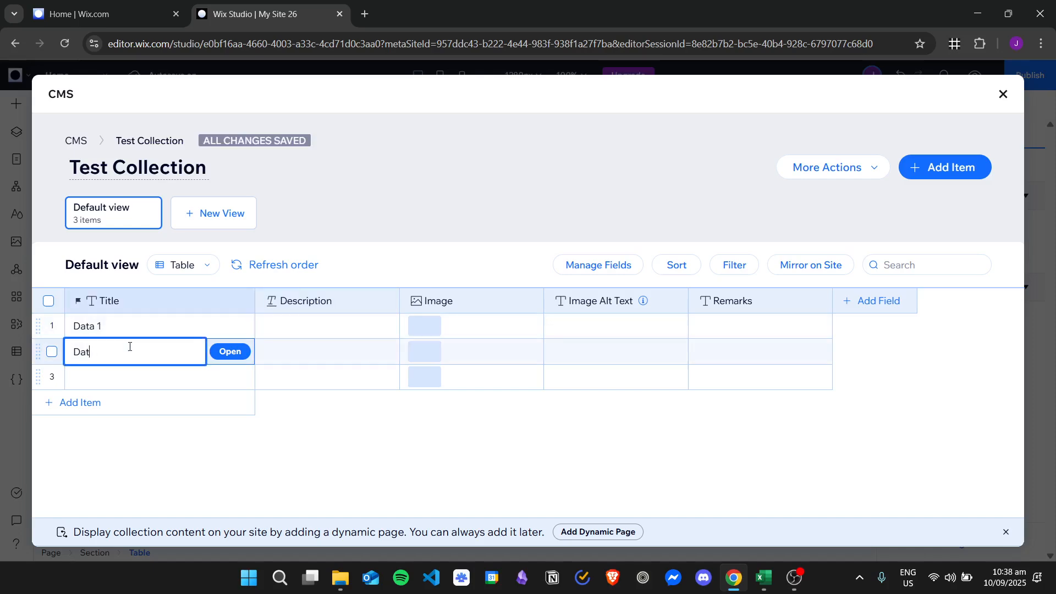
type("a 2")
left_click(149, 372)
type("Date")
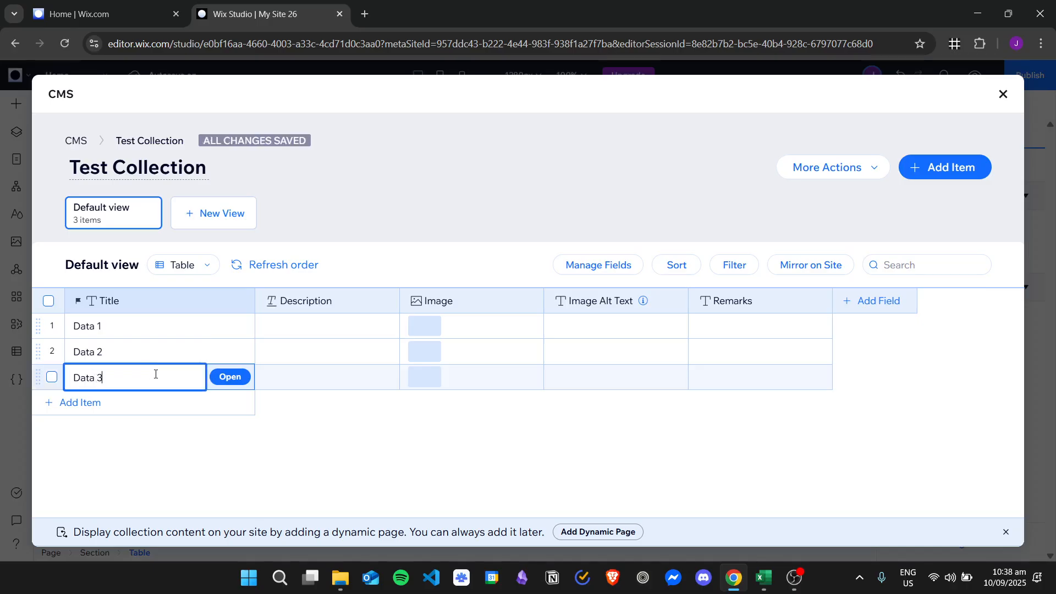
type(" 3")
left_click(158, 326)
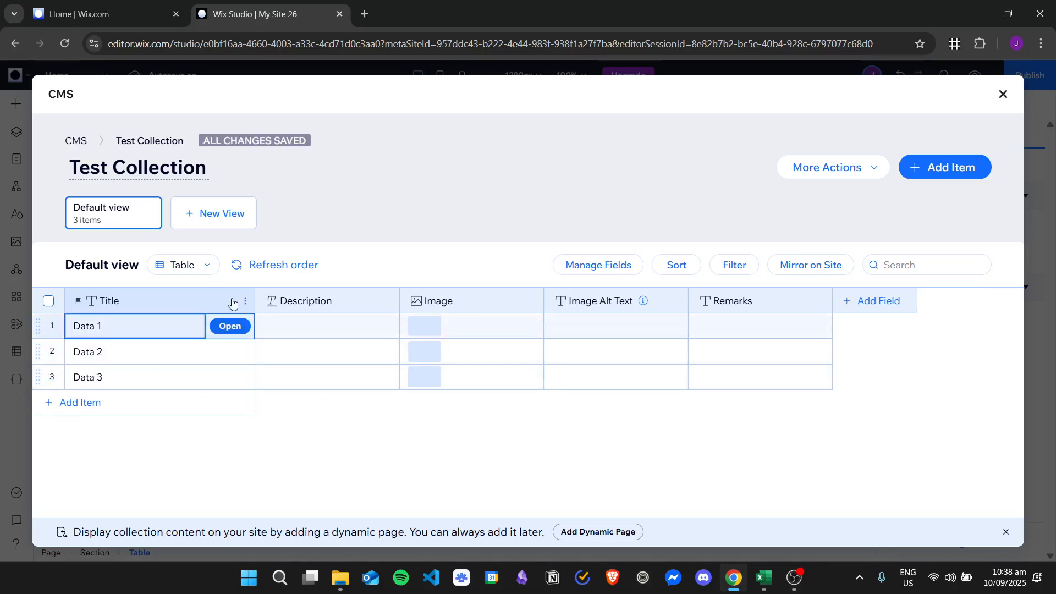
Open the Data 1 entry form, look through its fields with Description still empty, and save
left_click(239, 326)
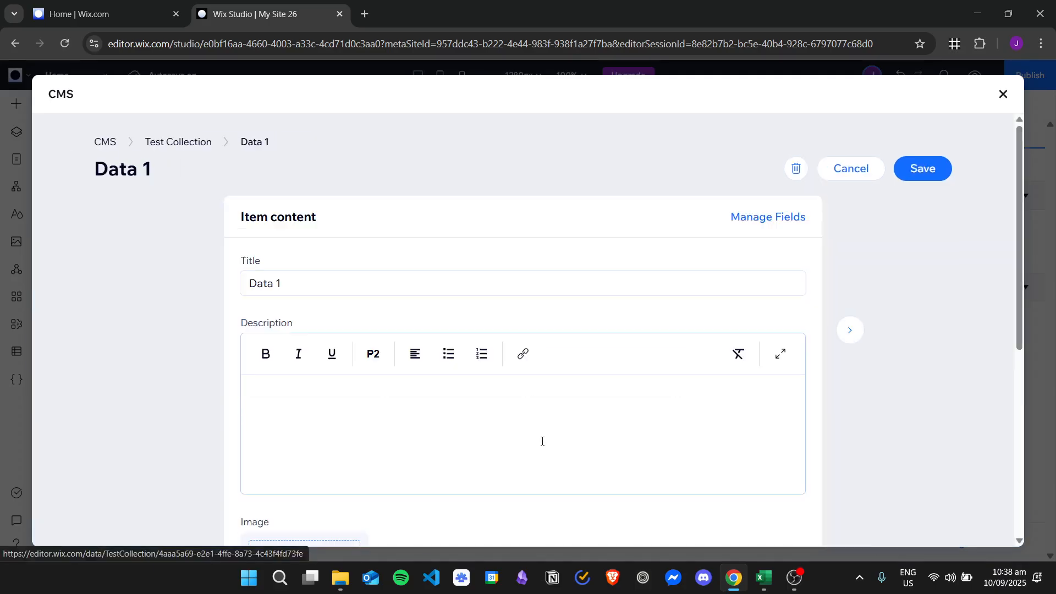
scroll(472, 311, "down", 2)
left_click(483, 287)
scroll(573, 396, "down", 3)
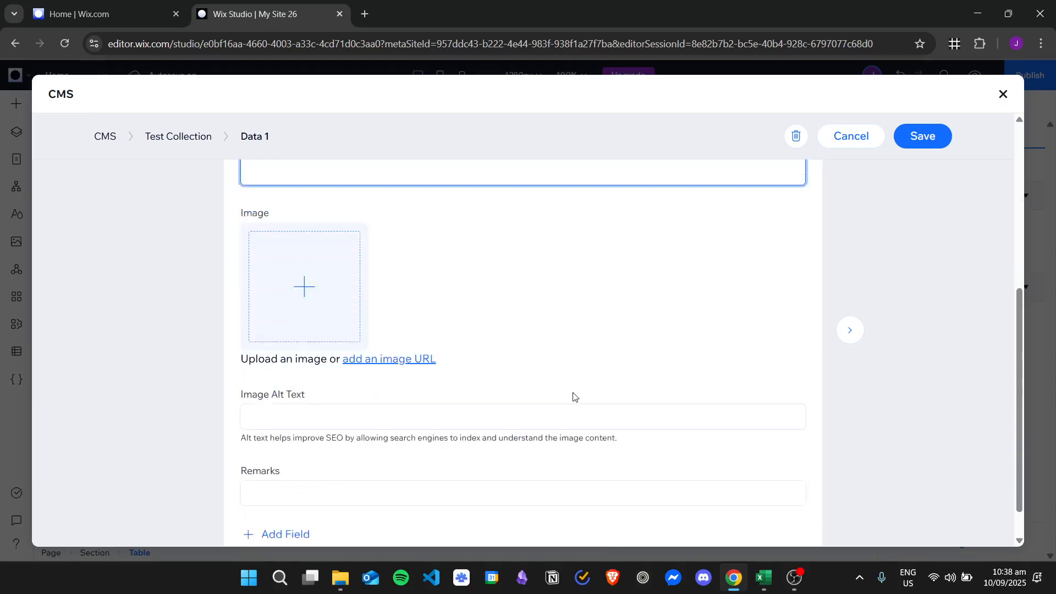
scroll(587, 391, "up", 6)
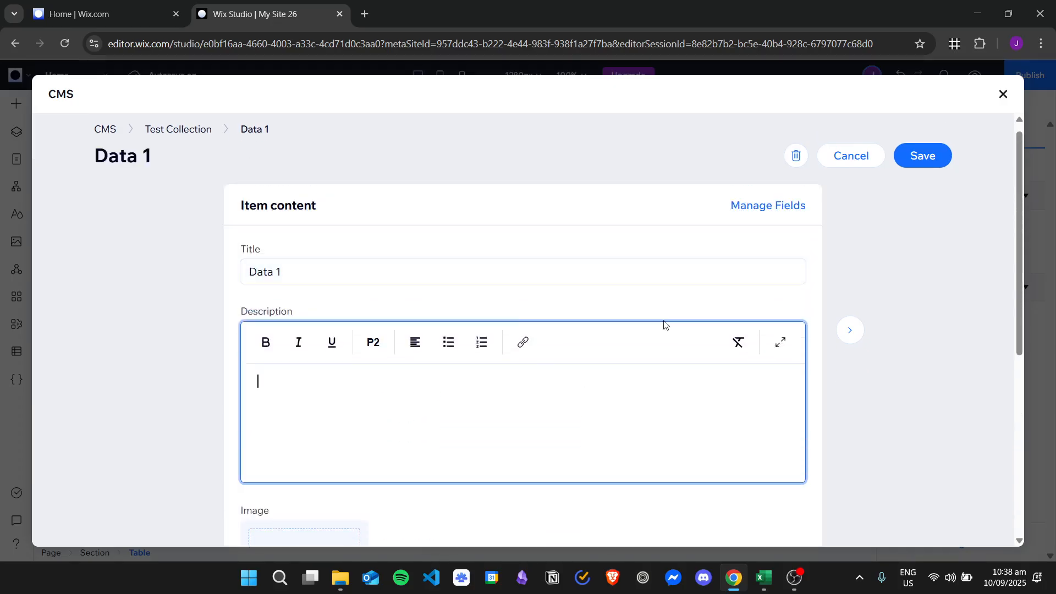
scroll(597, 359, "down", 5)
scroll(639, 335, "up", 6)
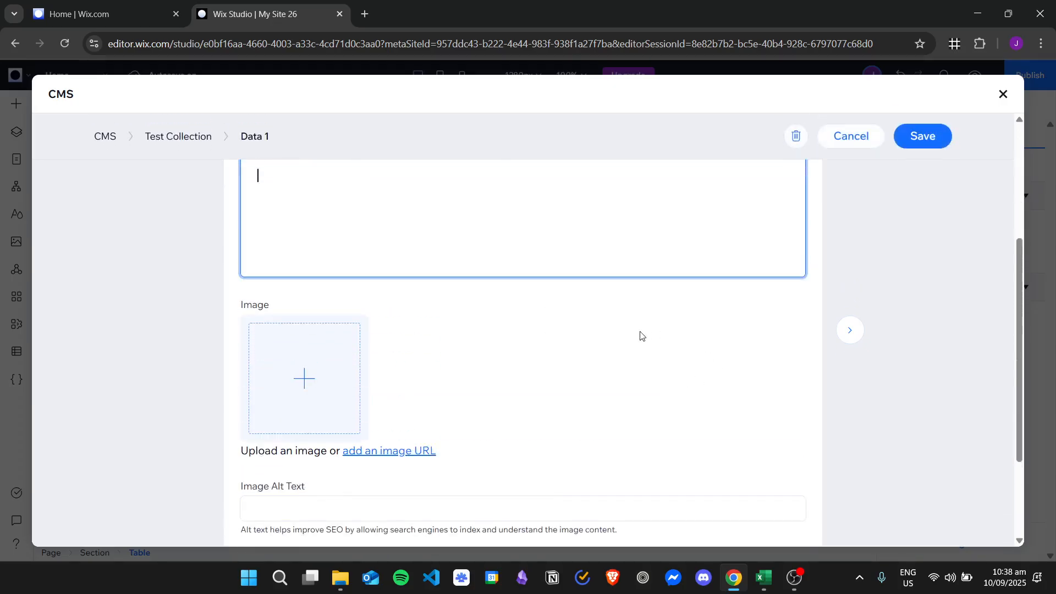
scroll(608, 358, "down", 4)
scroll(505, 322, "down", 2)
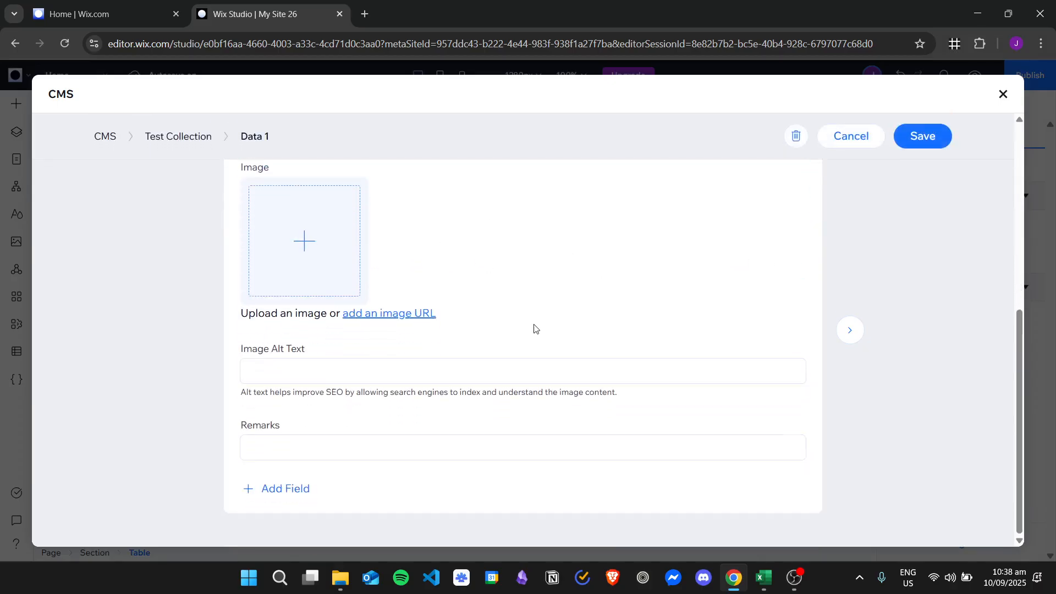
scroll(630, 319, "up", 6)
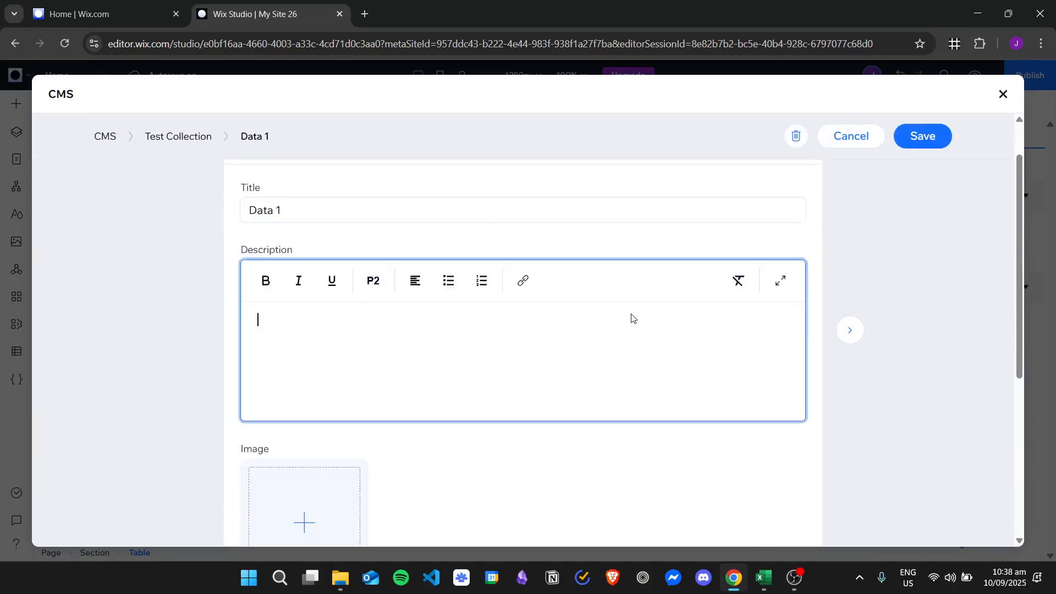
left_click(926, 168)
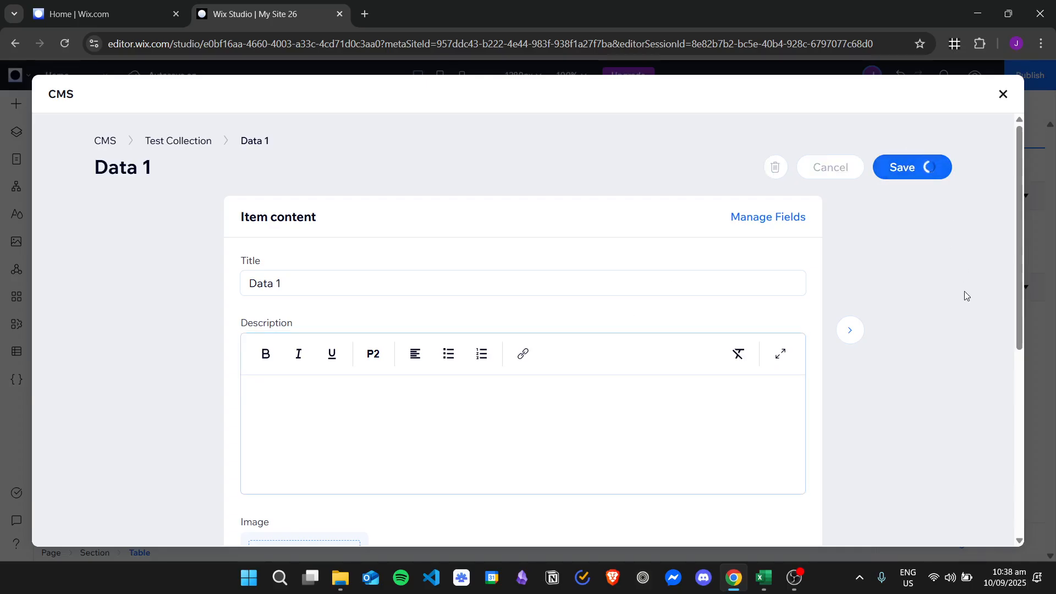
Return to the Test Collection table and select cells across the item rows
left_click(851, 167)
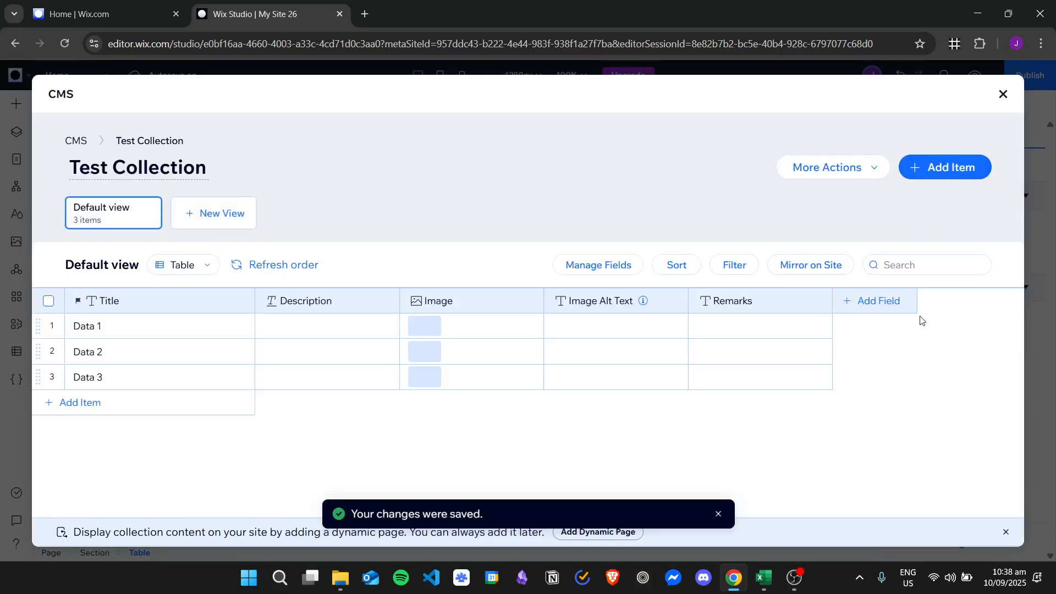
left_click(335, 328)
left_click(324, 355)
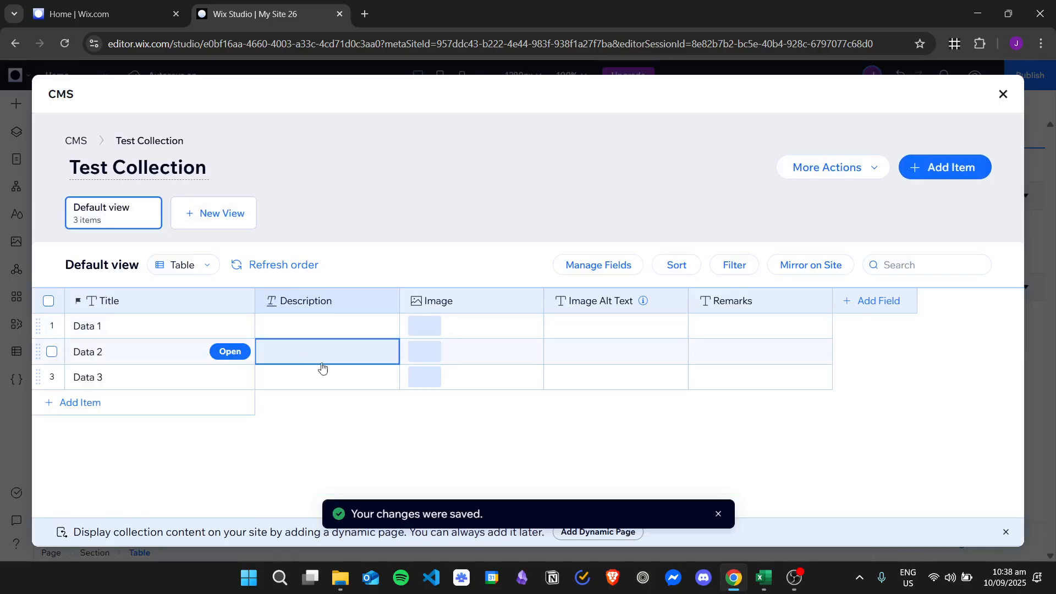
left_click(322, 371)
left_click(488, 371)
left_click(484, 349)
left_click(495, 324)
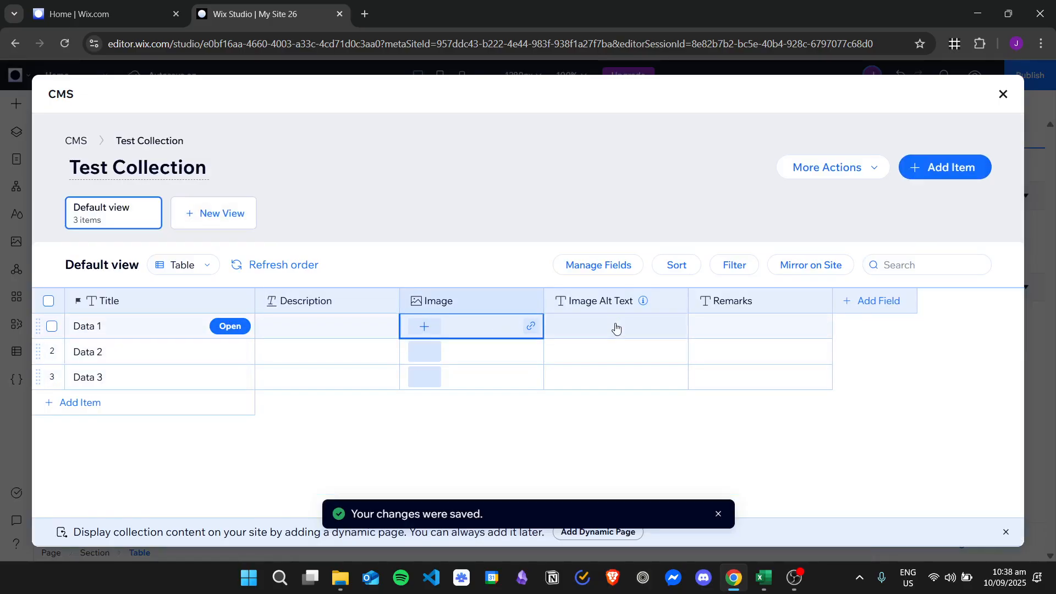
left_click(618, 328)
left_click(631, 351)
left_click(740, 355)
left_click(748, 379)
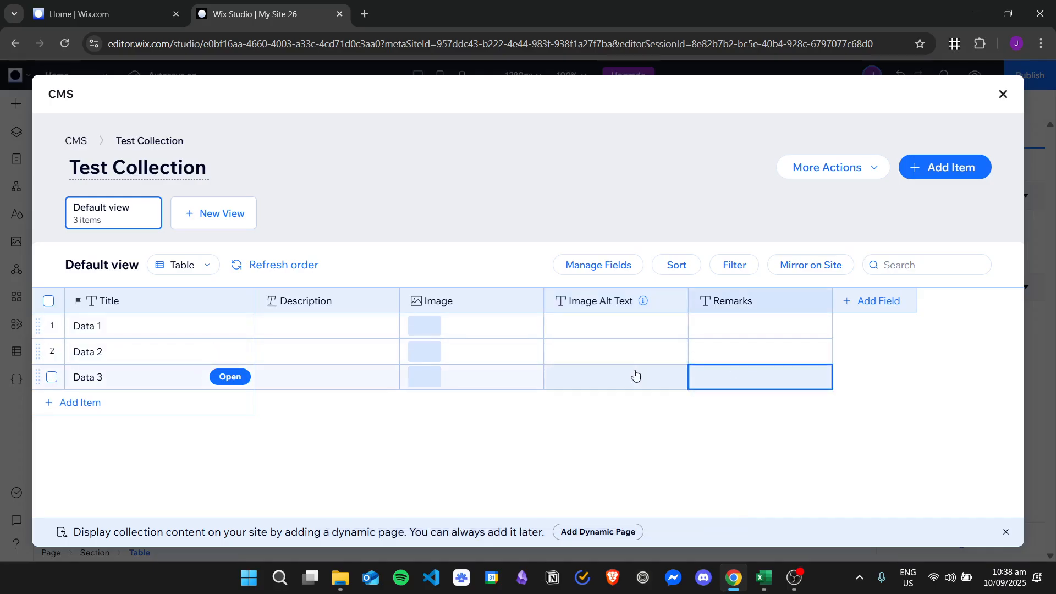
left_click(633, 374)
left_click(737, 327)
left_click(614, 327)
Enter 'Description 1' in Data 1's Description cell and copy the text
left_click(314, 325)
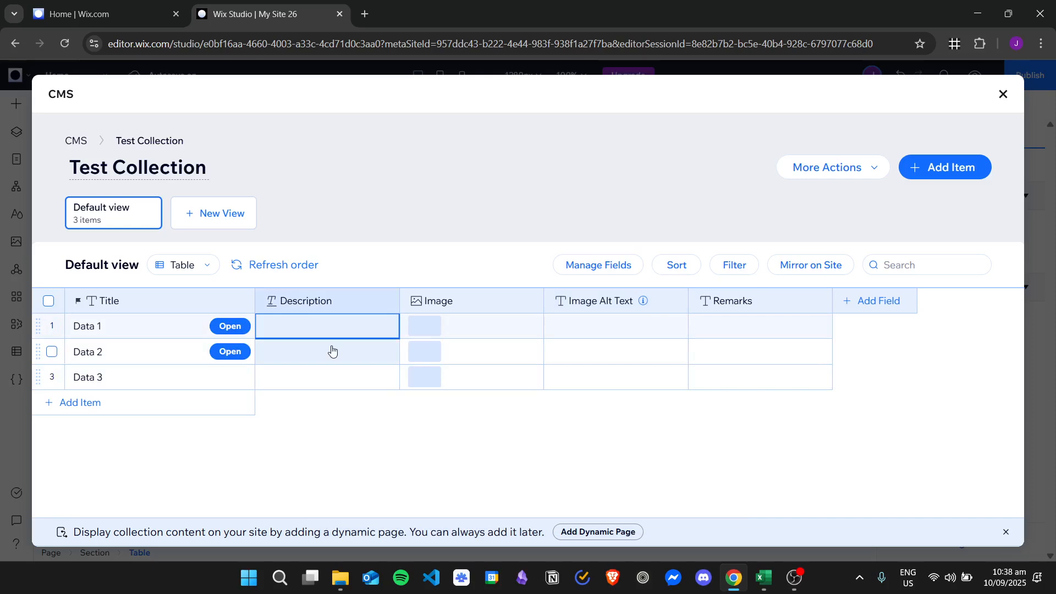
type("Description 1")
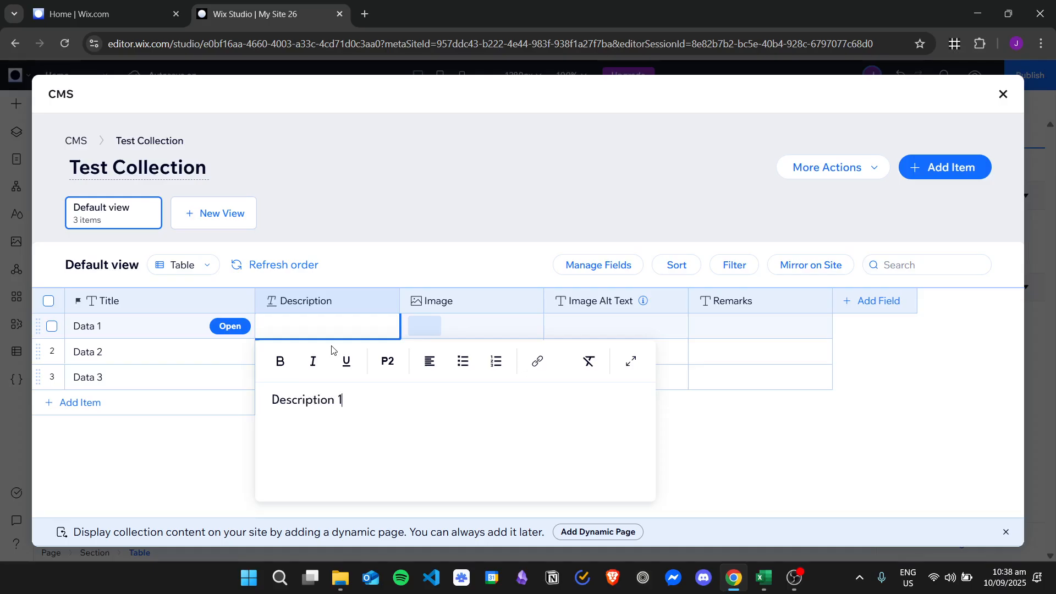
key("ctrl+a")
key("ctrl+c")
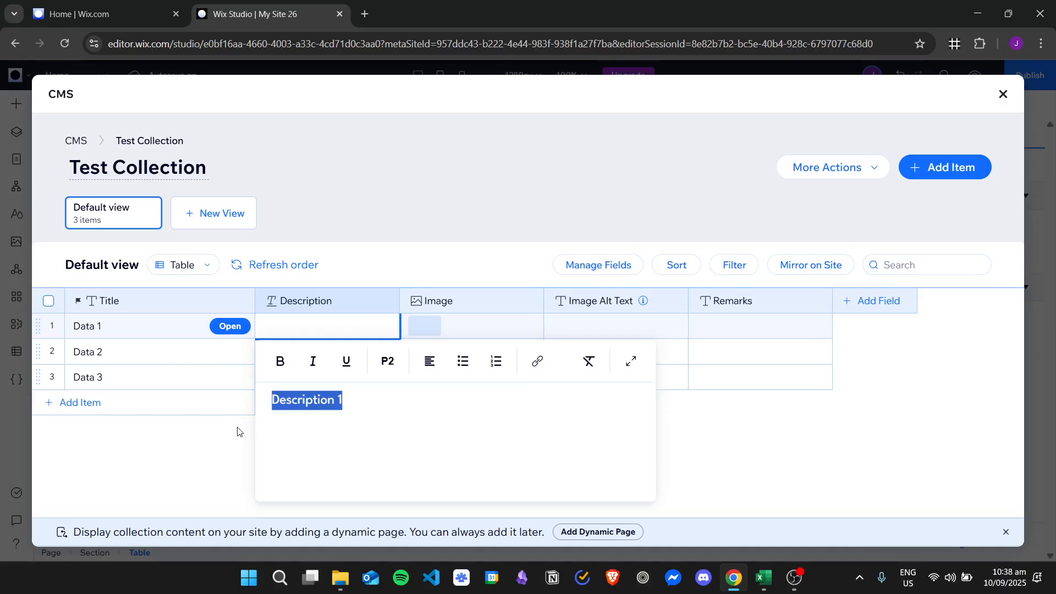
left_click(321, 358)
Paste into Data 2 and Data 3, editing them to 'Description 2' and 'Description 3'
key("ctrl+v")
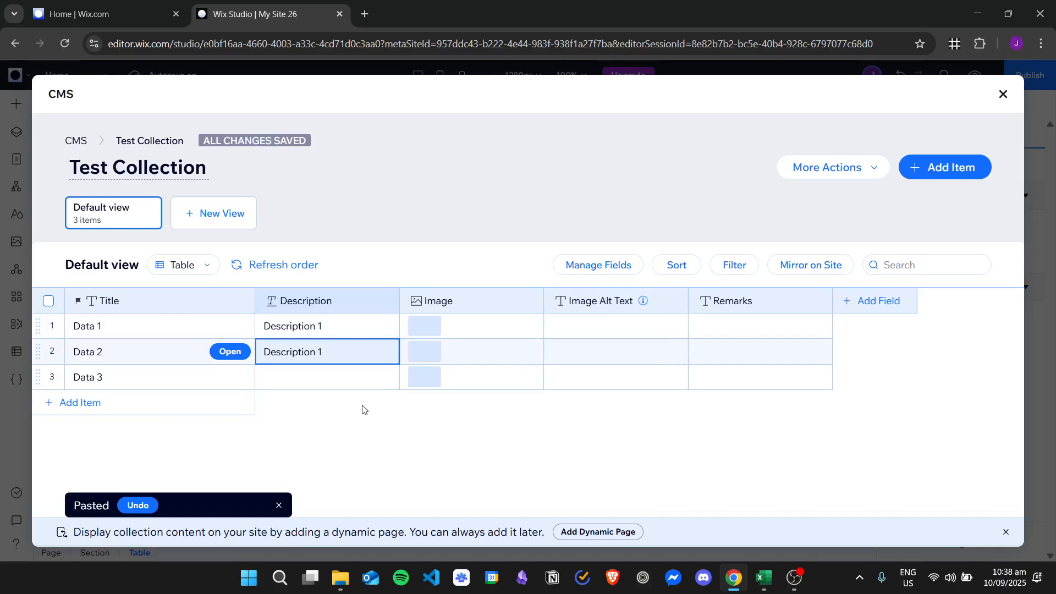
key("Return")
type("2")
left_click(243, 434)
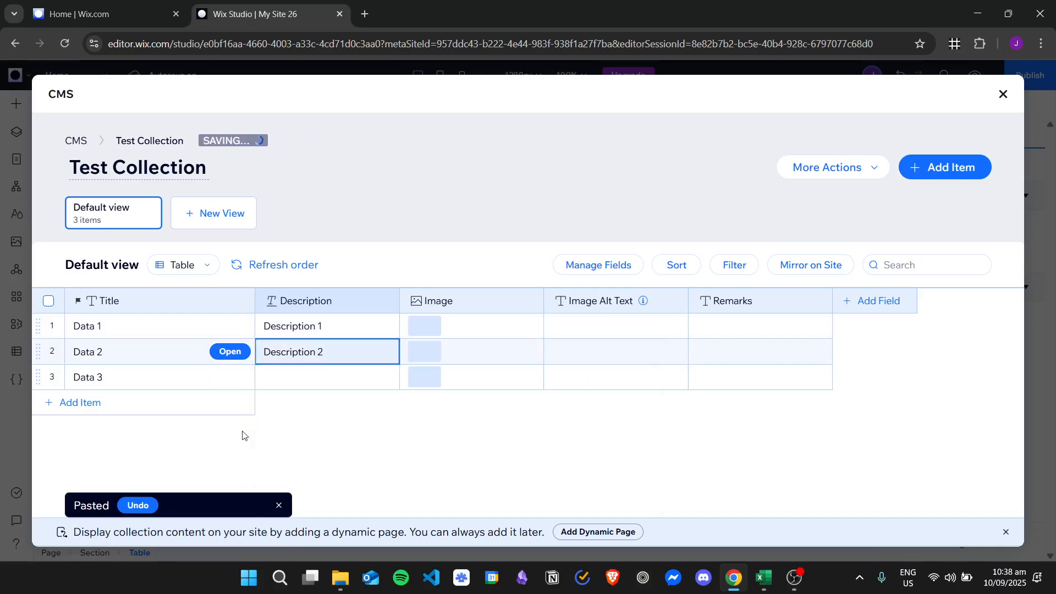
left_click(316, 380)
key("ctrl+v")
key("Return")
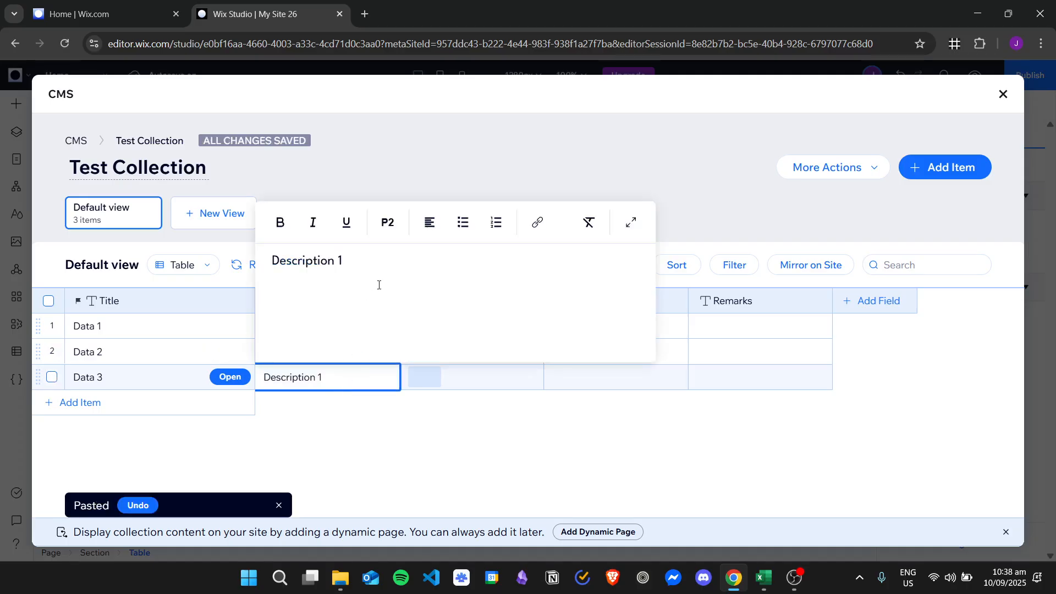
left_click(385, 421)
left_click(440, 325)
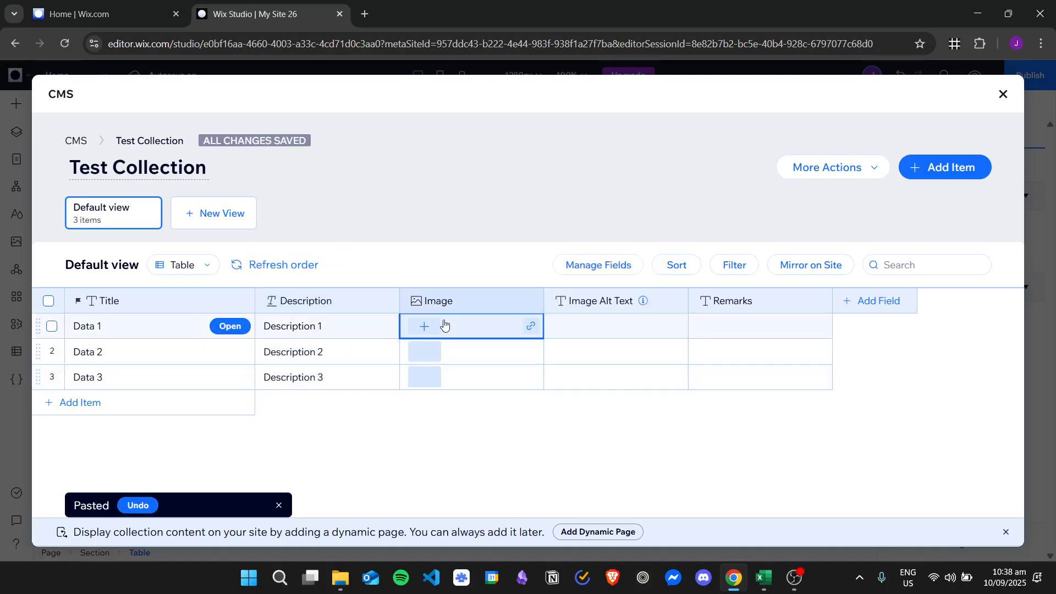
Give Data 1 the Interior Design stock photo from Media from Wix
left_click(425, 325)
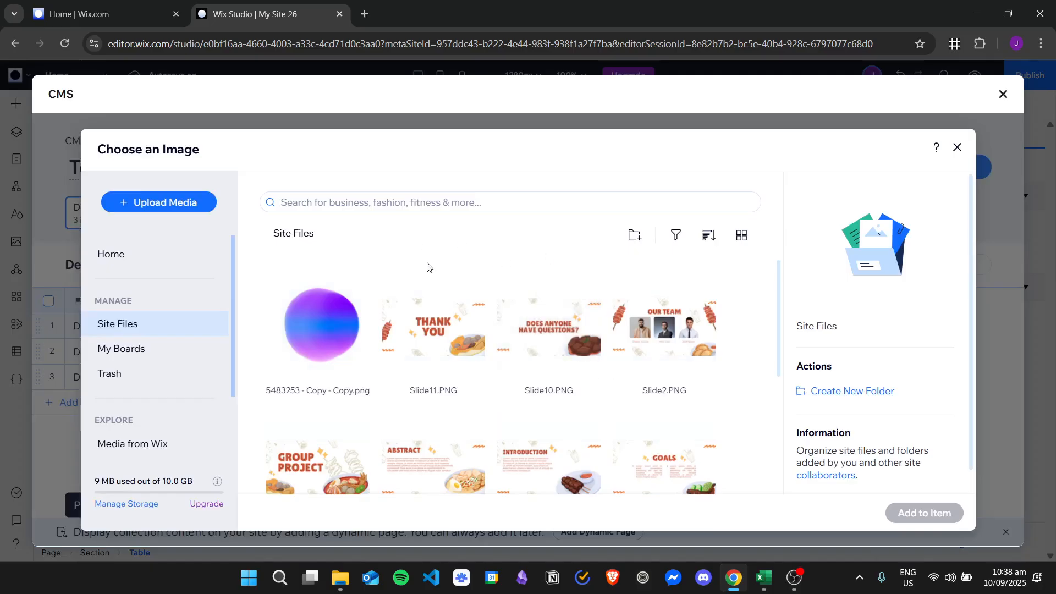
scroll(177, 370, "down", 2)
left_click(178, 371)
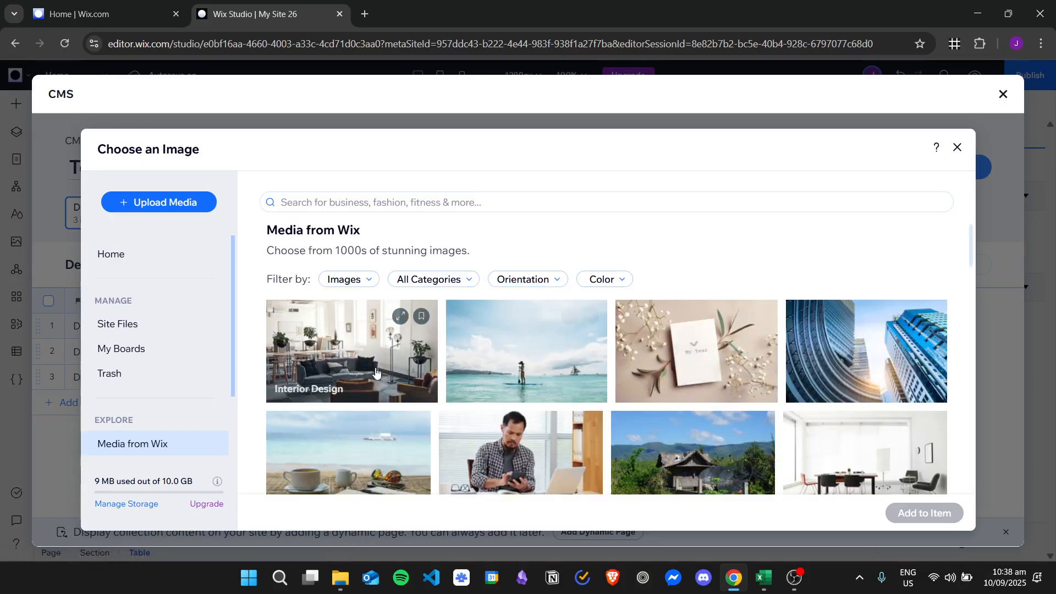
left_click(376, 373)
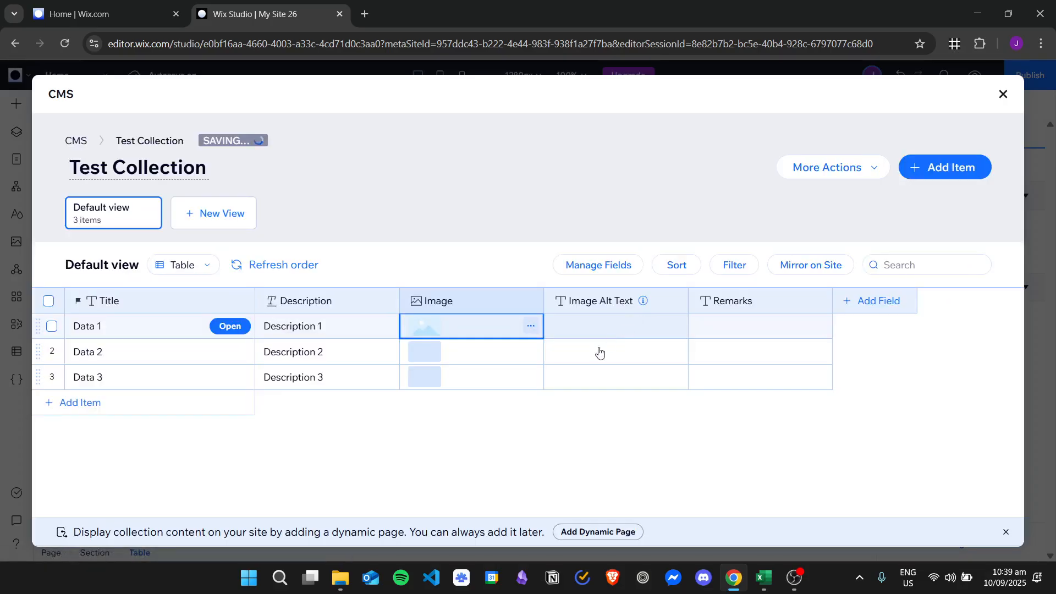
left_click(432, 355)
Give Data 2 the blue building stock photo from Media from Wix
left_click(424, 352)
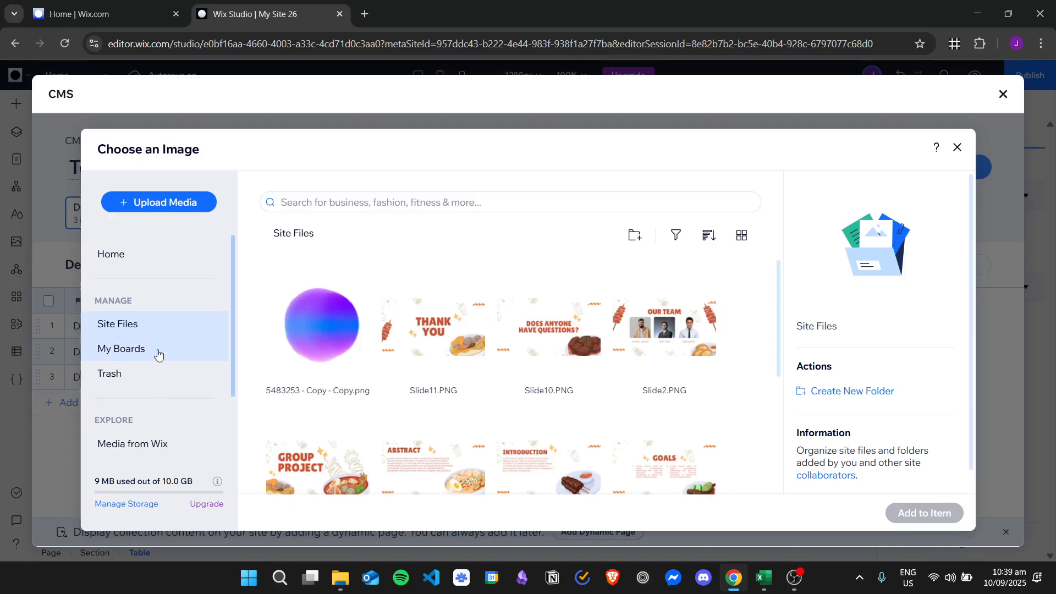
left_click(177, 442)
left_click(563, 356)
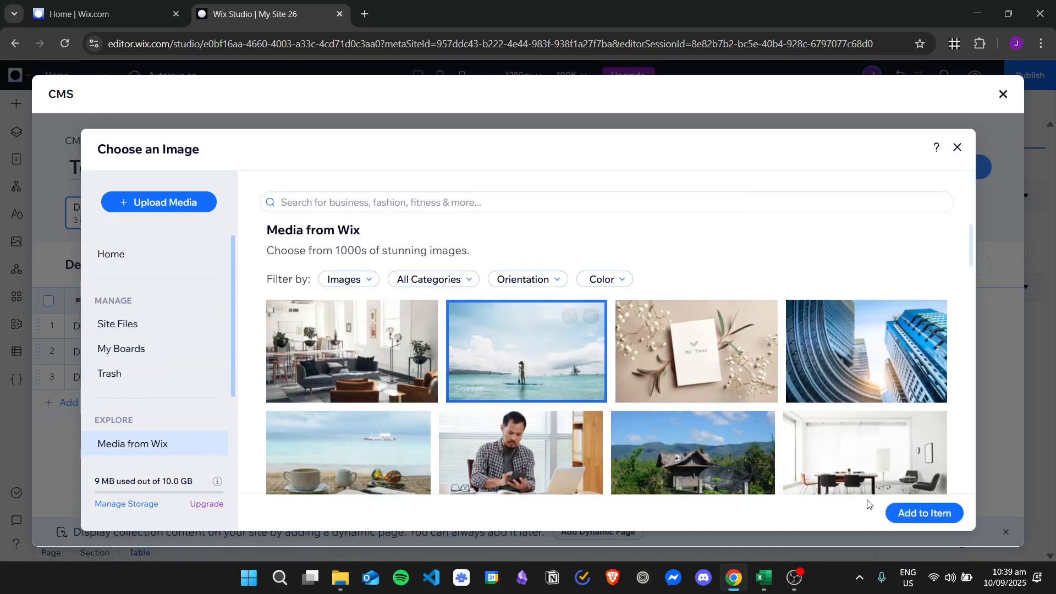
left_click(695, 352)
left_click(863, 357)
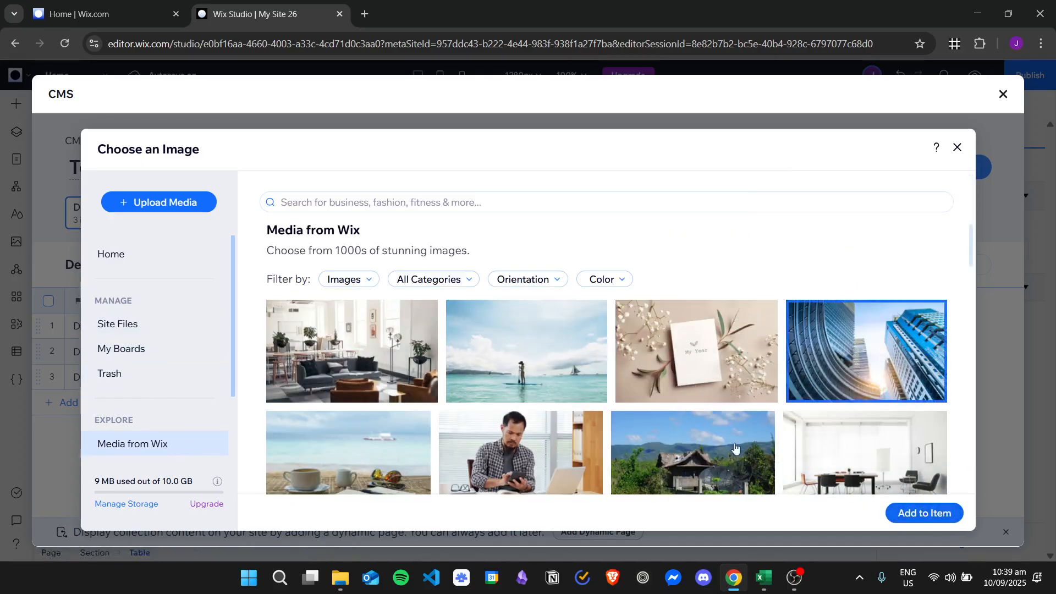
left_click(924, 513)
Give Data 3 the office meeting-room stock photo from Media from Wix
left_click(426, 380)
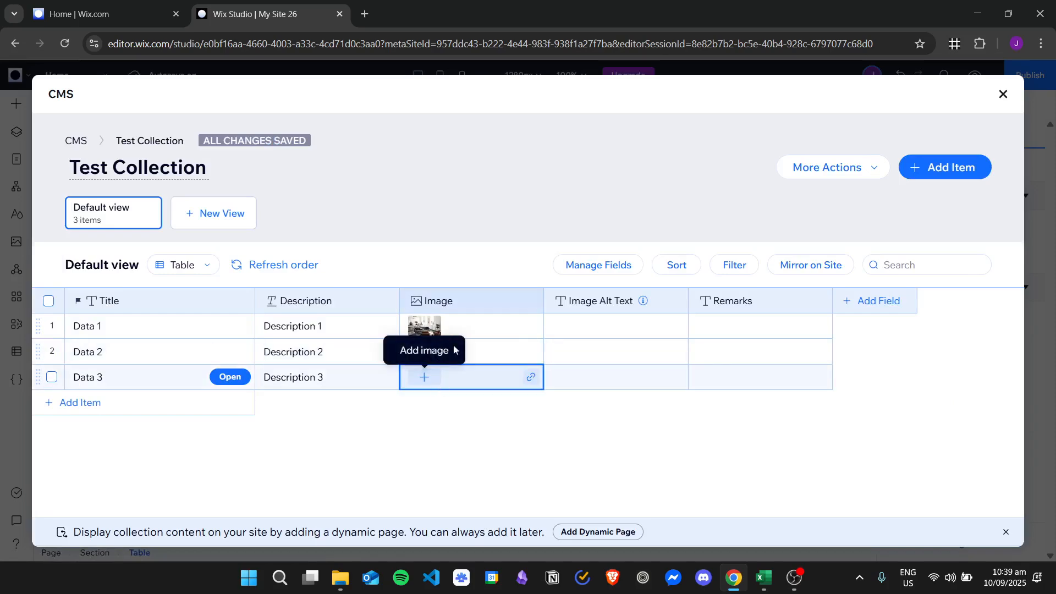
left_click(424, 376)
left_click(141, 442)
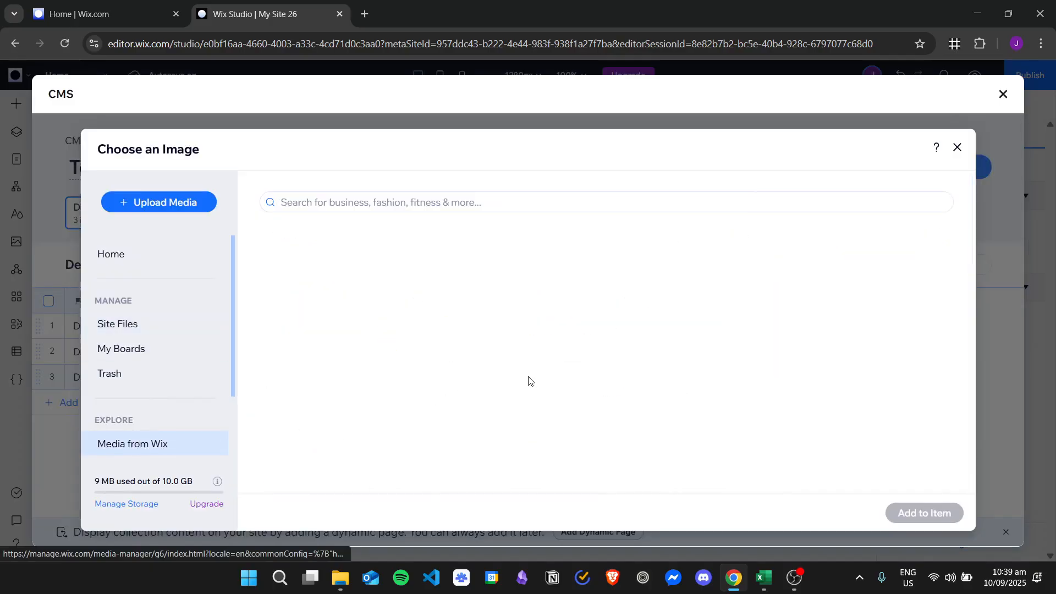
scroll(605, 352, "down", 2)
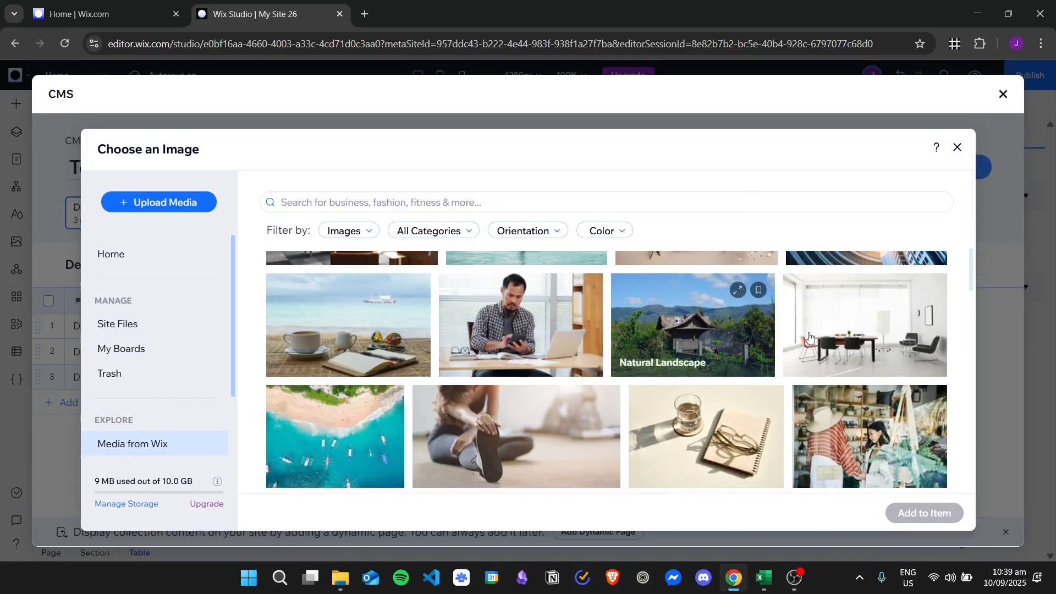
left_click(863, 330)
left_click(955, 511)
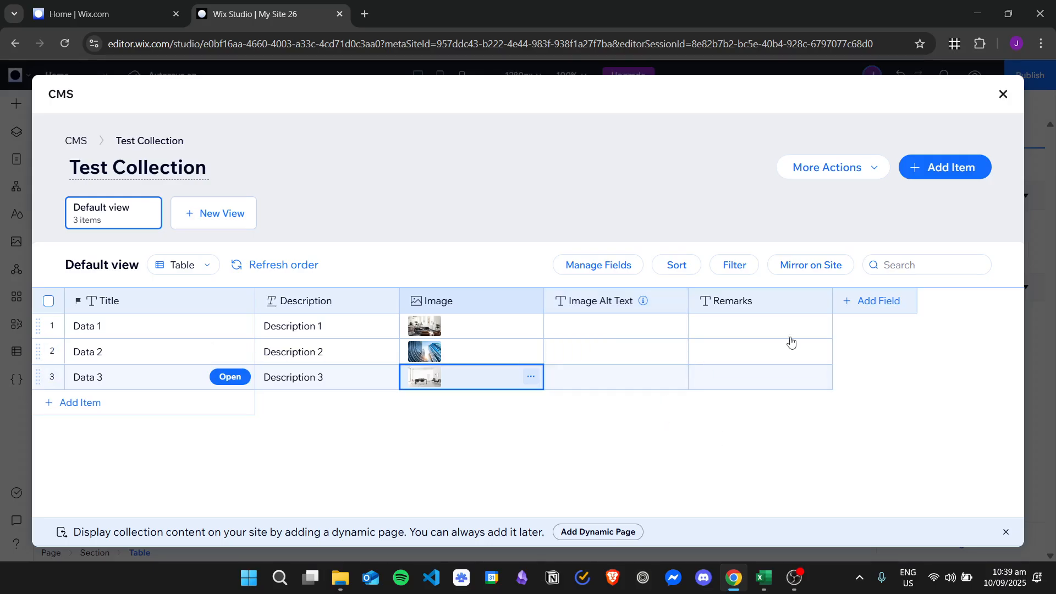
Leave the CMS, create the Test Collection dataset, connect the table to it, and start adding a column
left_click(1003, 95)
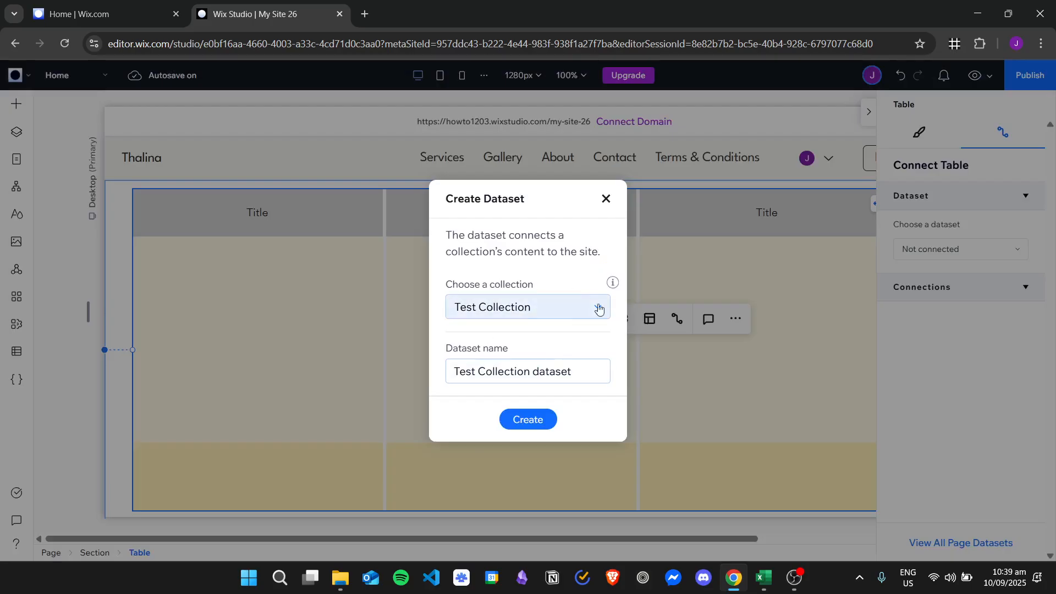
mouse_move(612, 282)
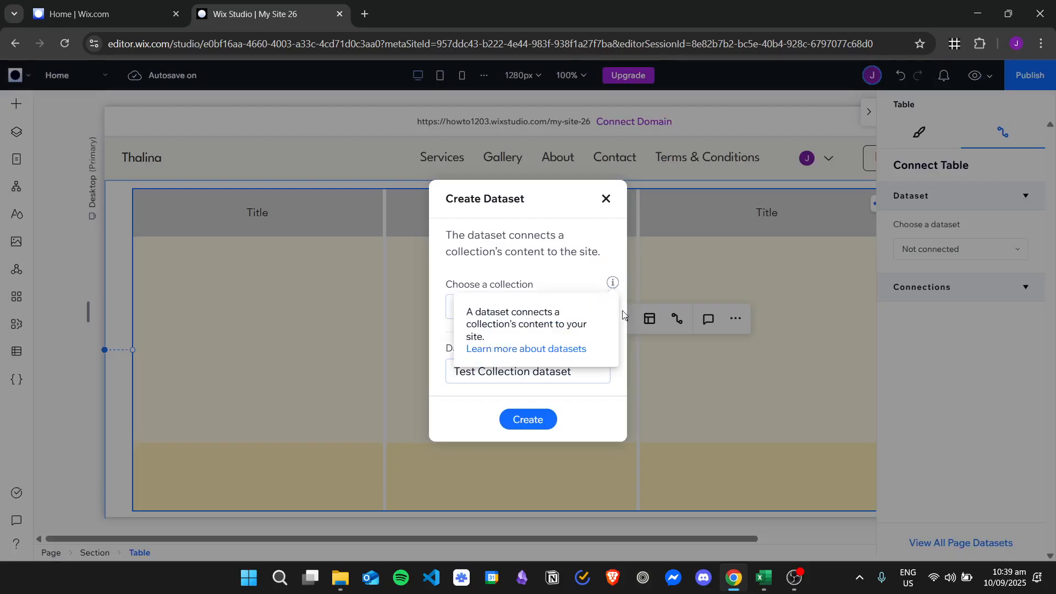
left_click(552, 427)
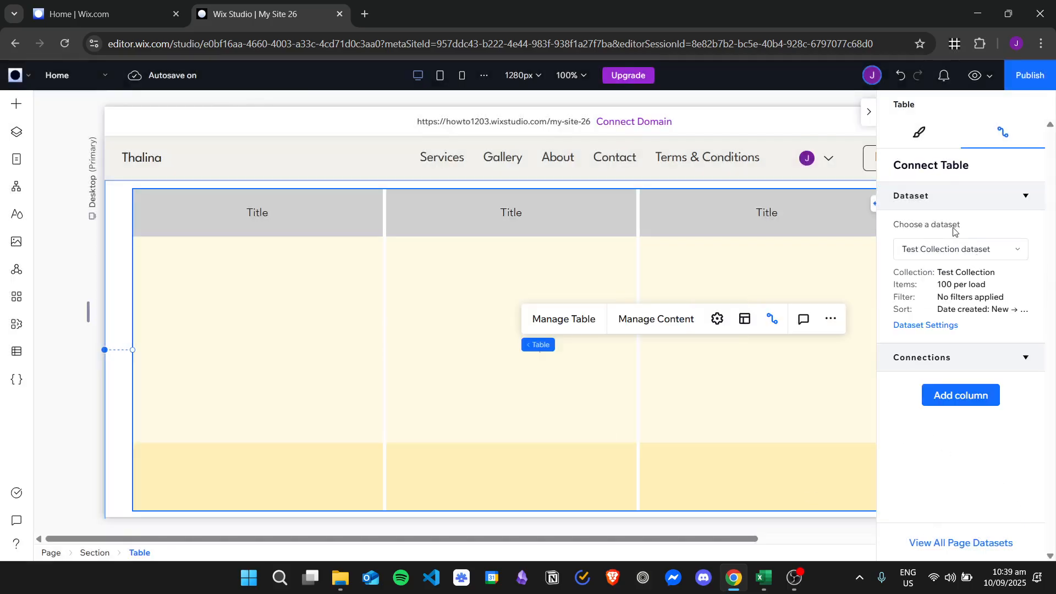
left_click(1003, 254)
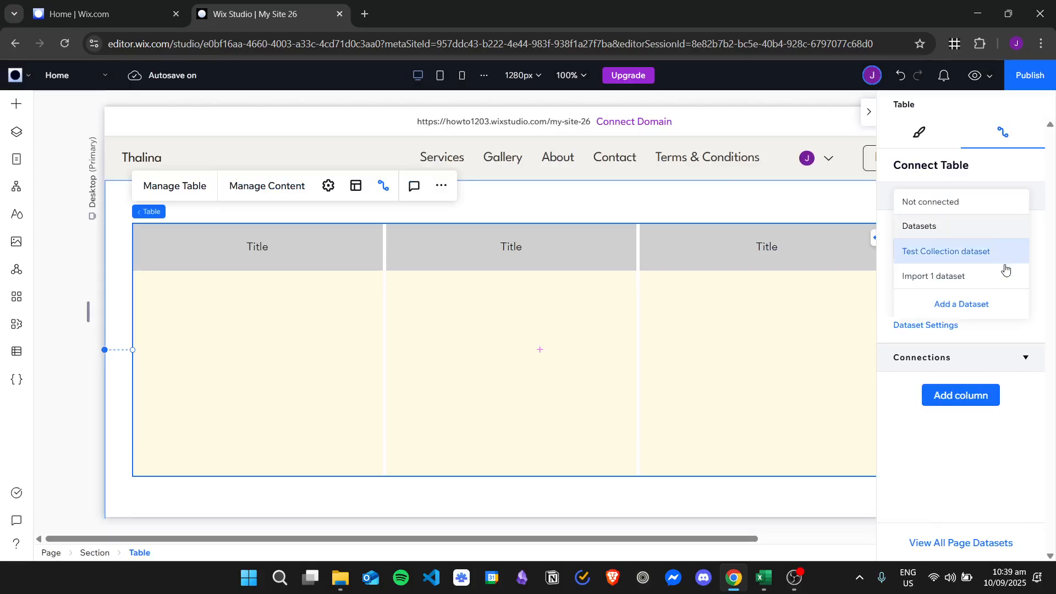
left_click(936, 251)
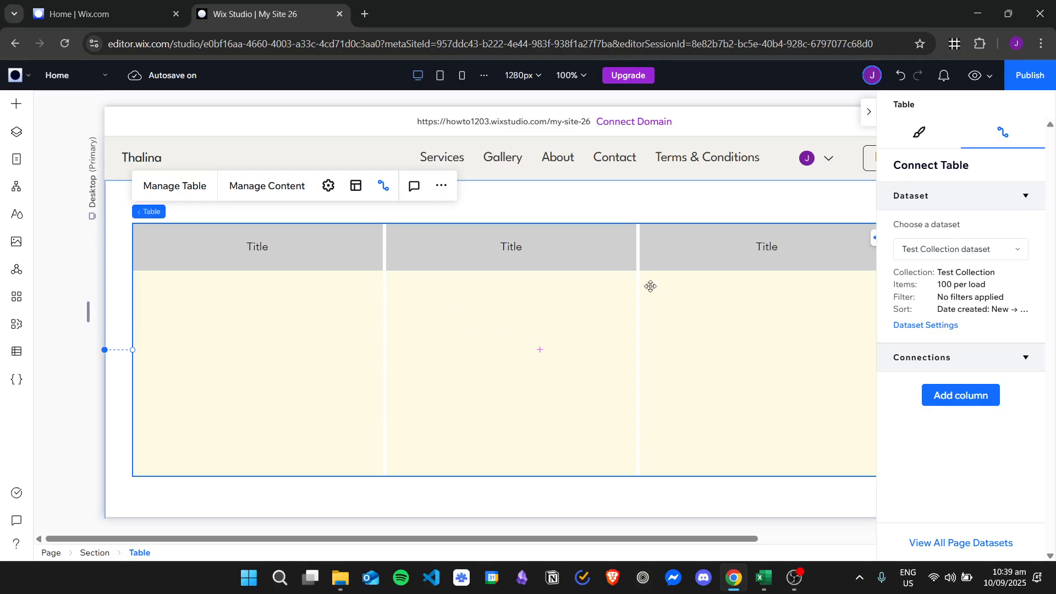
left_click(978, 396)
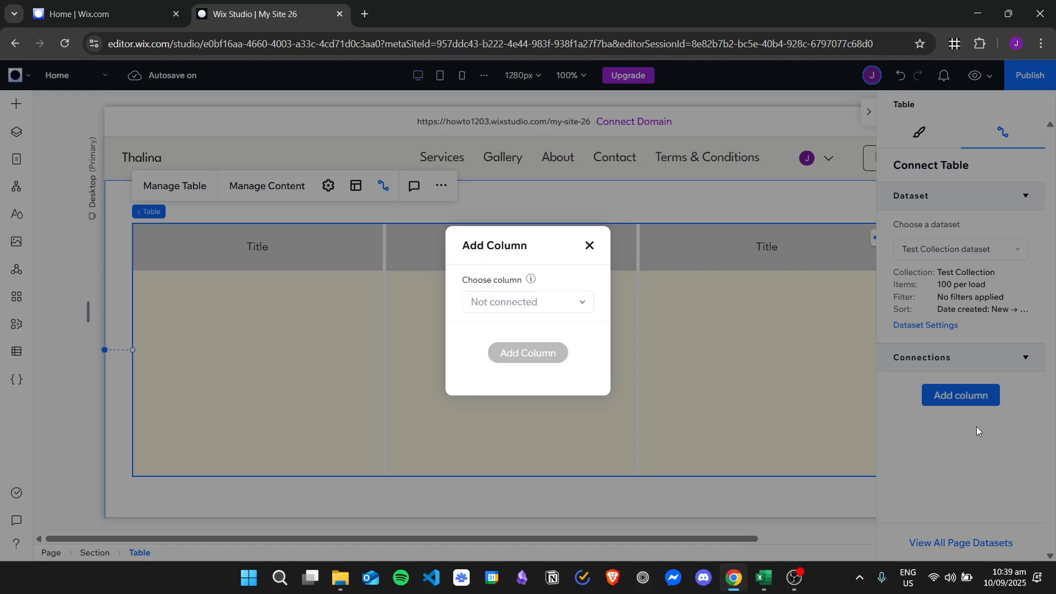
Add connected Title and Description columns to the table
left_click(571, 304)
left_click(497, 325)
left_click(528, 352)
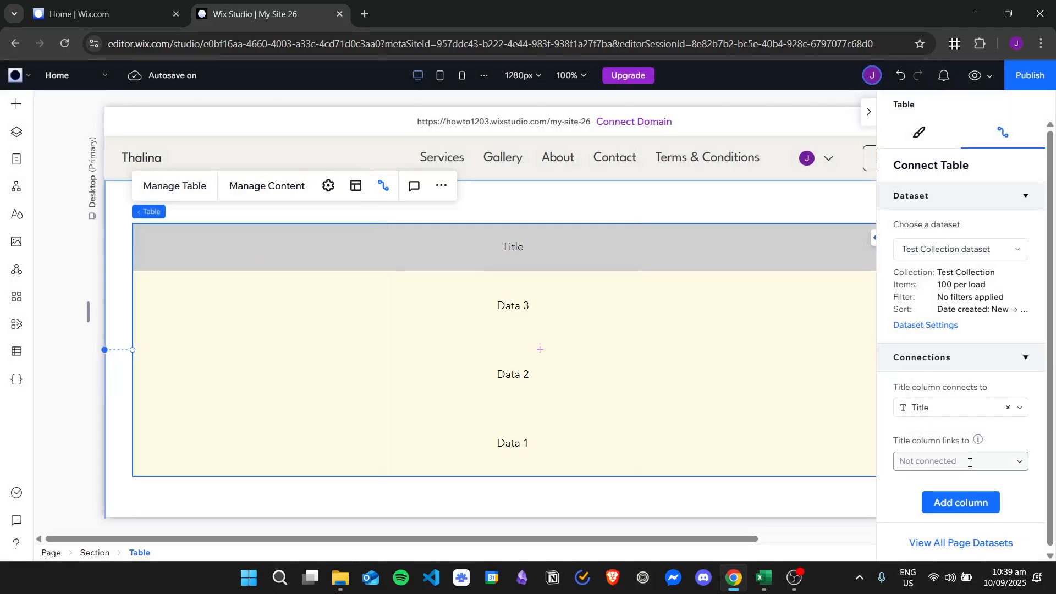
left_click(968, 502)
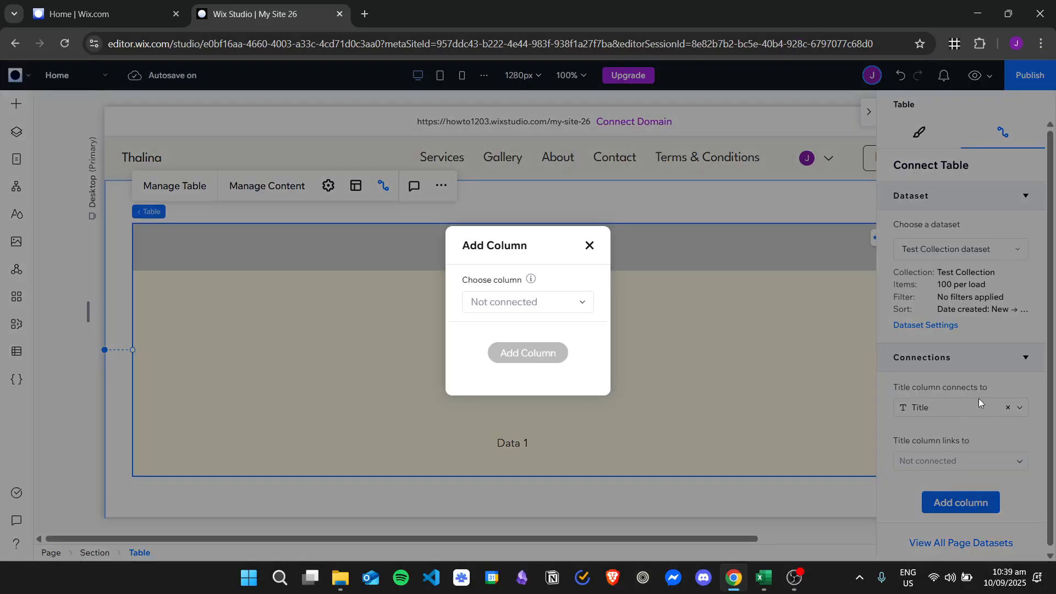
left_click(568, 305)
left_click(538, 349)
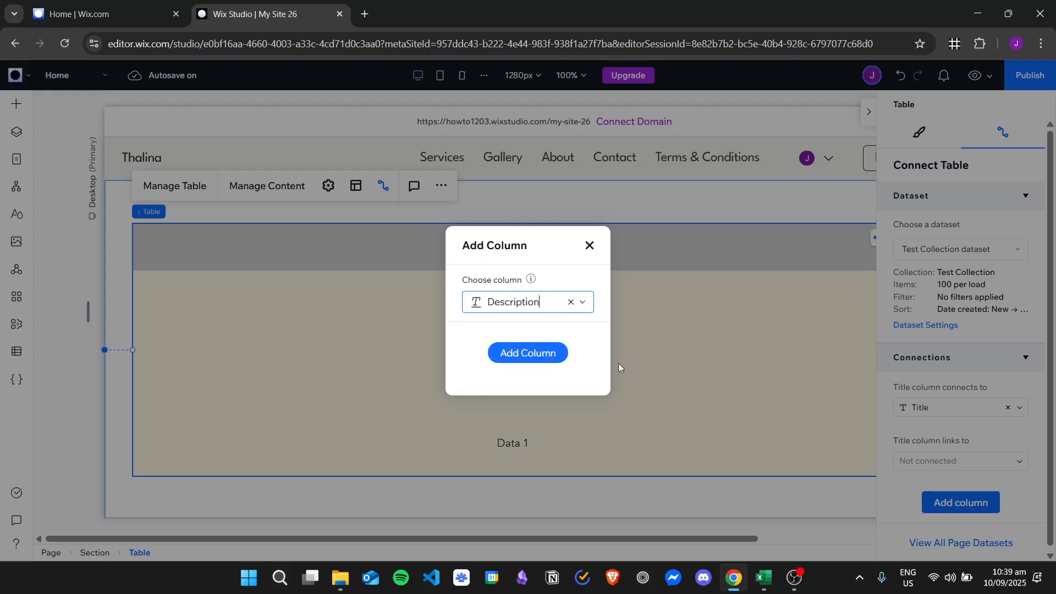
left_click(548, 352)
Add a connected Image column and collapse the settings panel
scroll(724, 343, "down", 1)
scroll(942, 401, "down", 2)
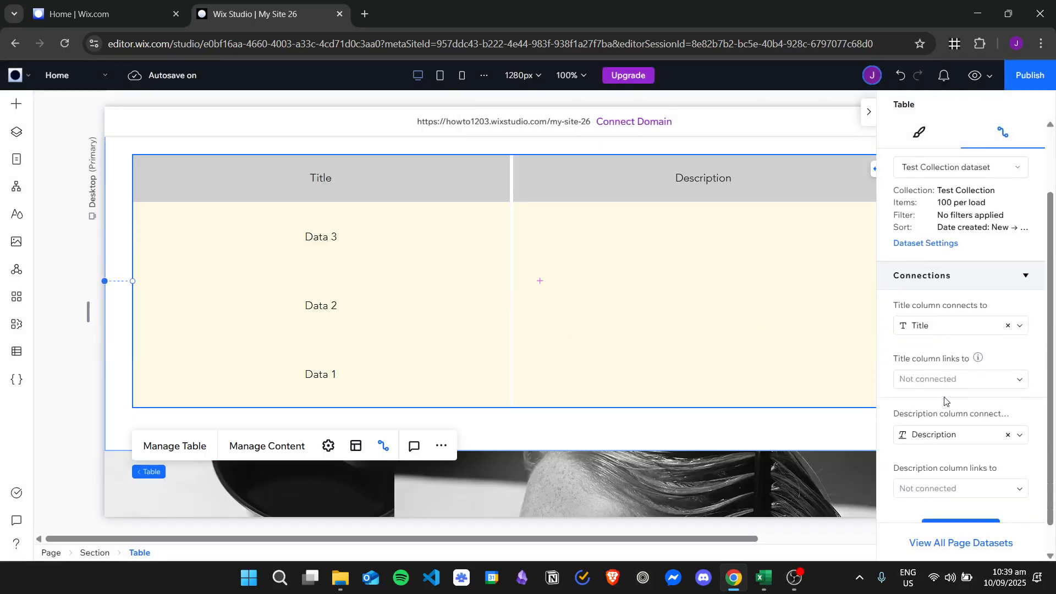
left_click(966, 499)
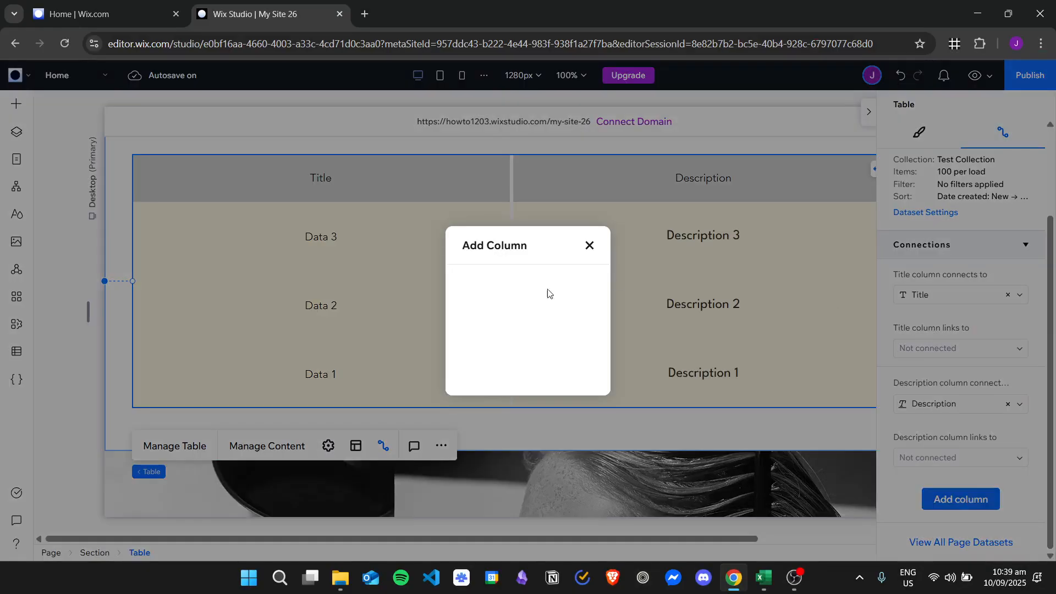
left_click(584, 307)
left_click(528, 370)
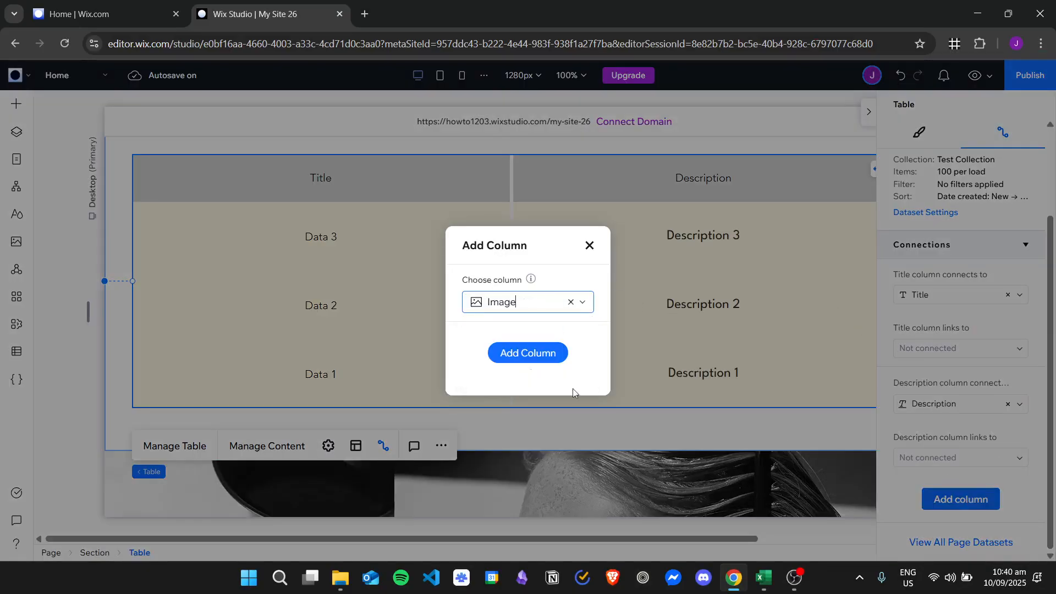
left_click(548, 354)
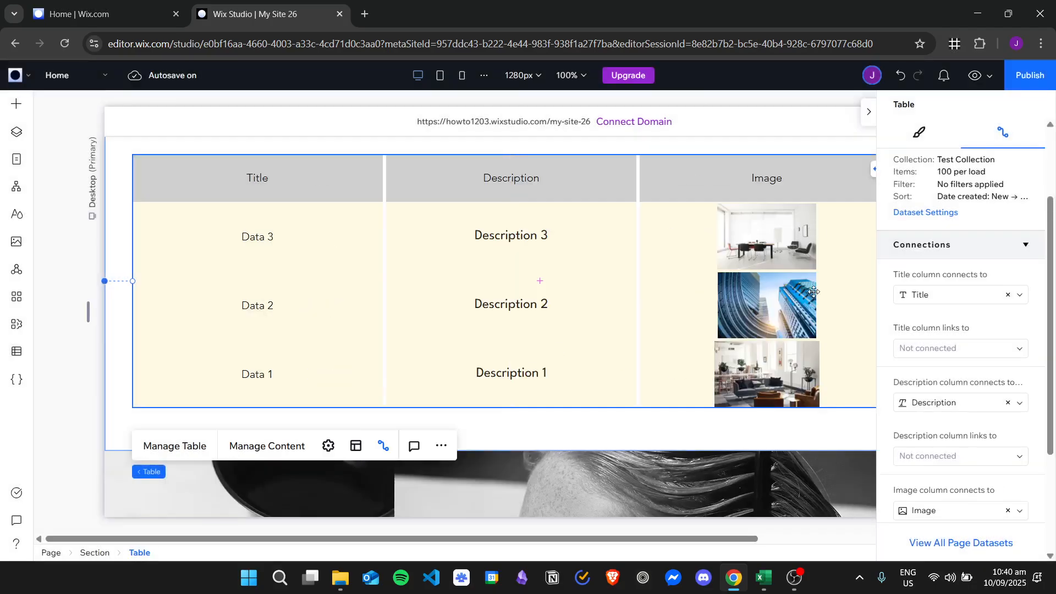
left_click(869, 115)
Stretch the table to the section's full width and reopen its Connect Table settings
scroll(939, 306, "up", 1)
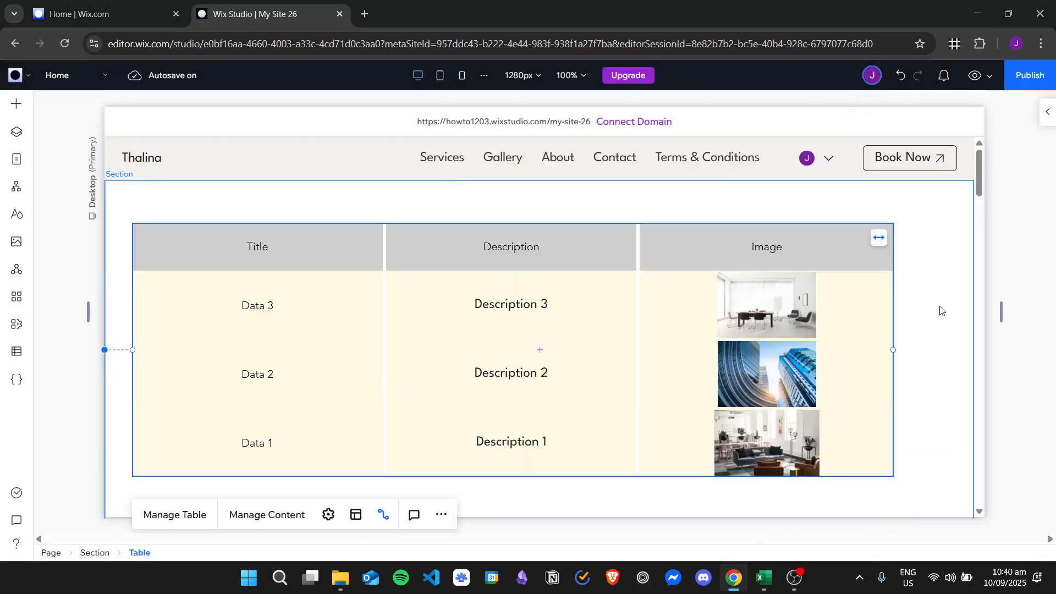
left_click_drag(568, 279, 595, 279)
left_click(940, 295)
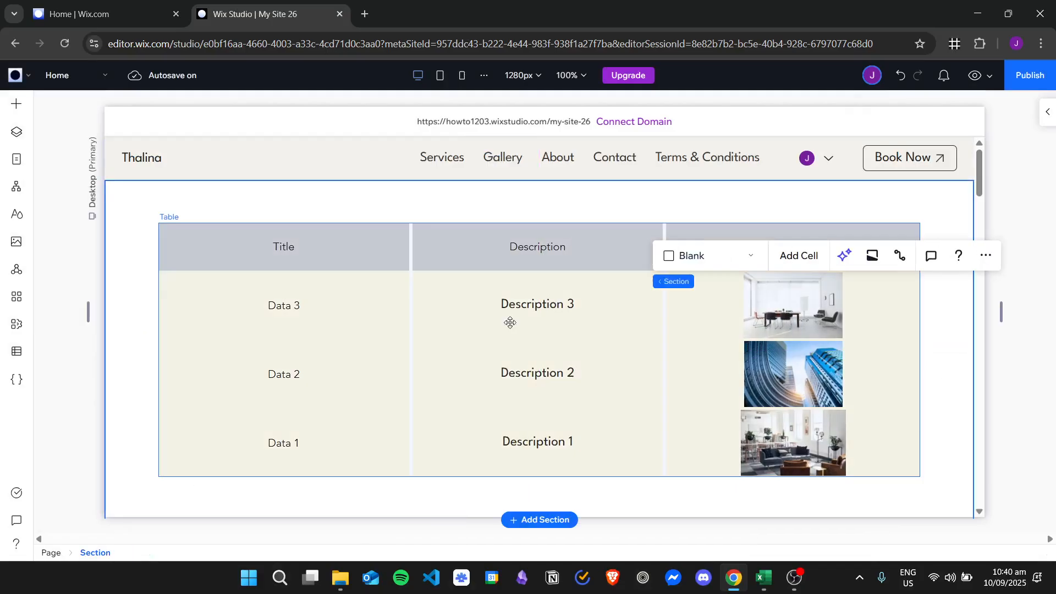
left_click(525, 326)
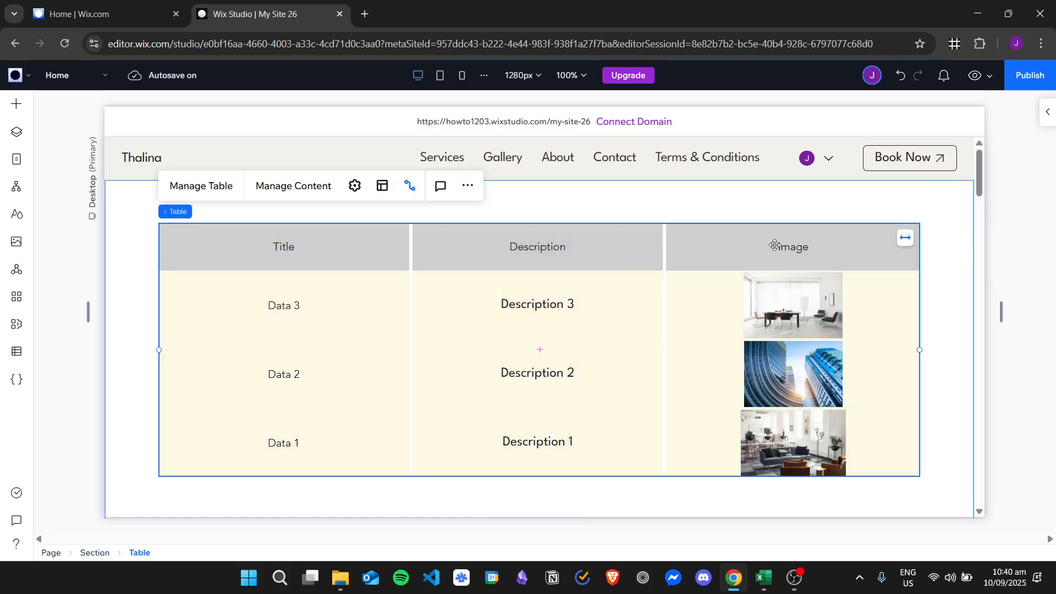
left_click(910, 242)
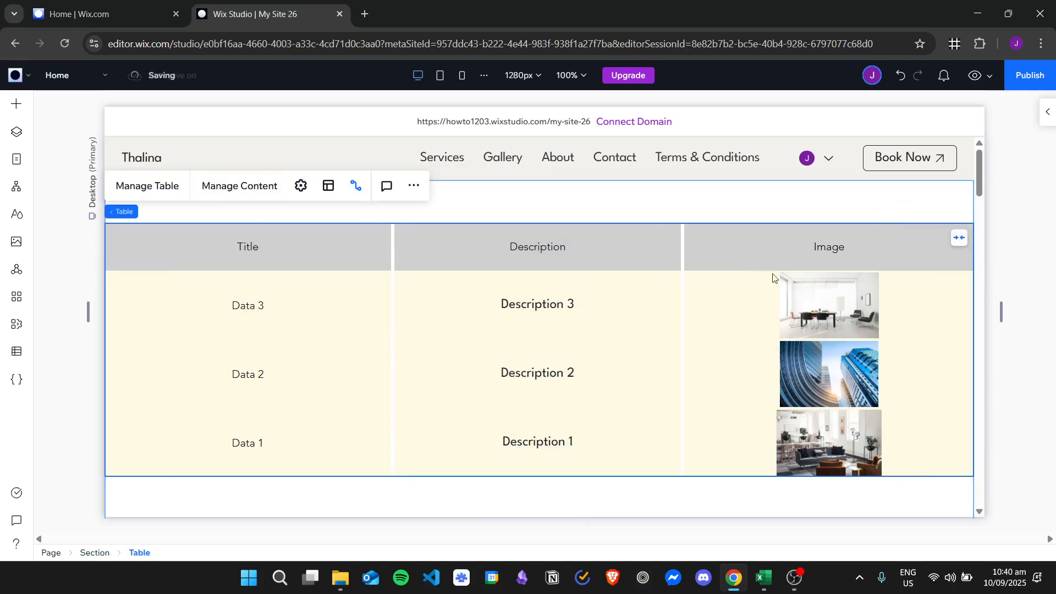
left_click(1047, 111)
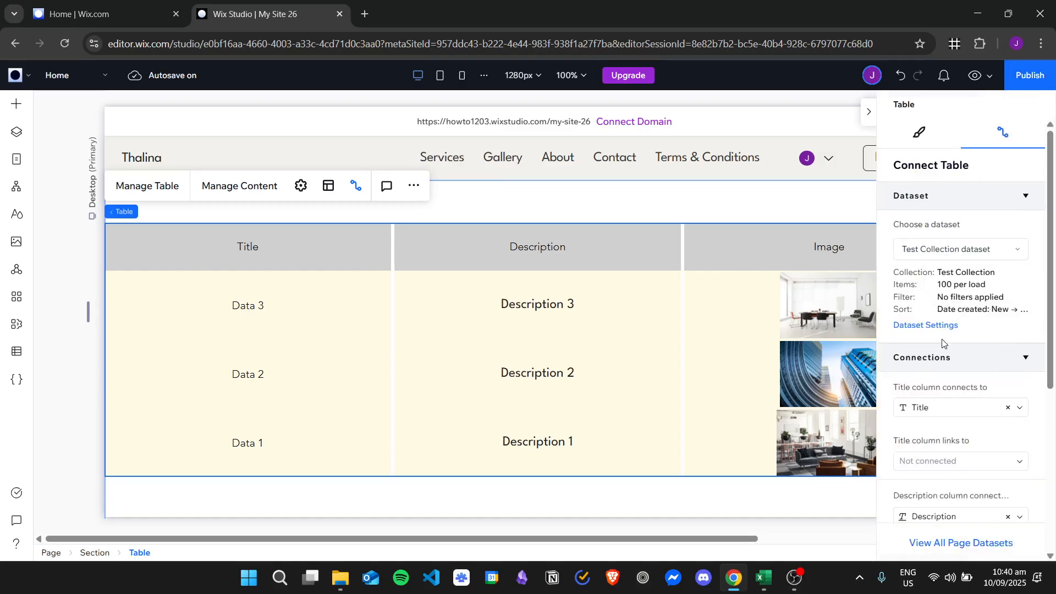
scroll(985, 302, "down", 1)
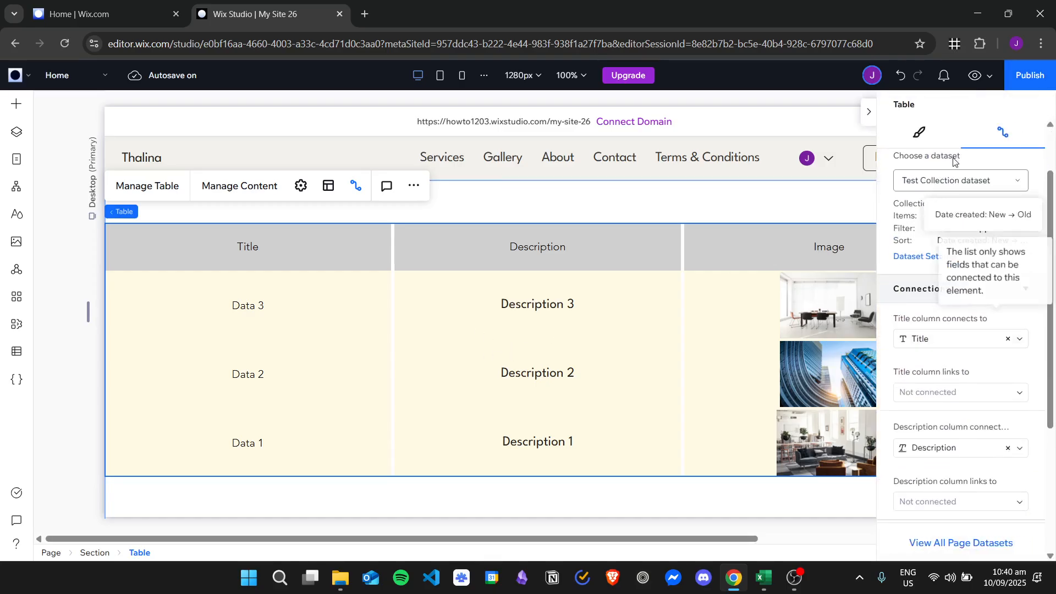
Fill the table header with yellow and the first column with light blue-grey
left_click(930, 135)
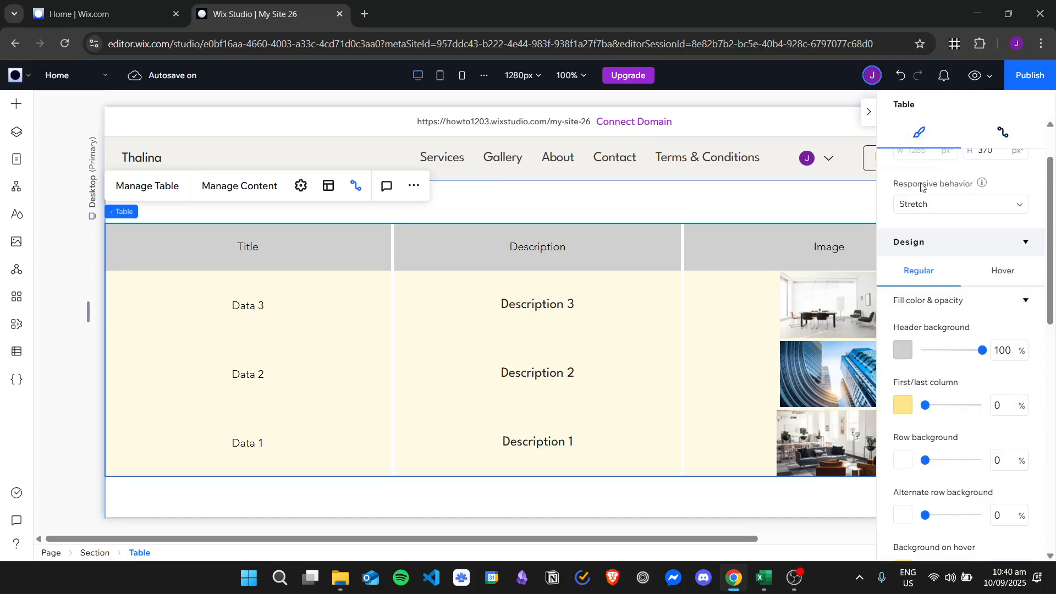
left_click(903, 350)
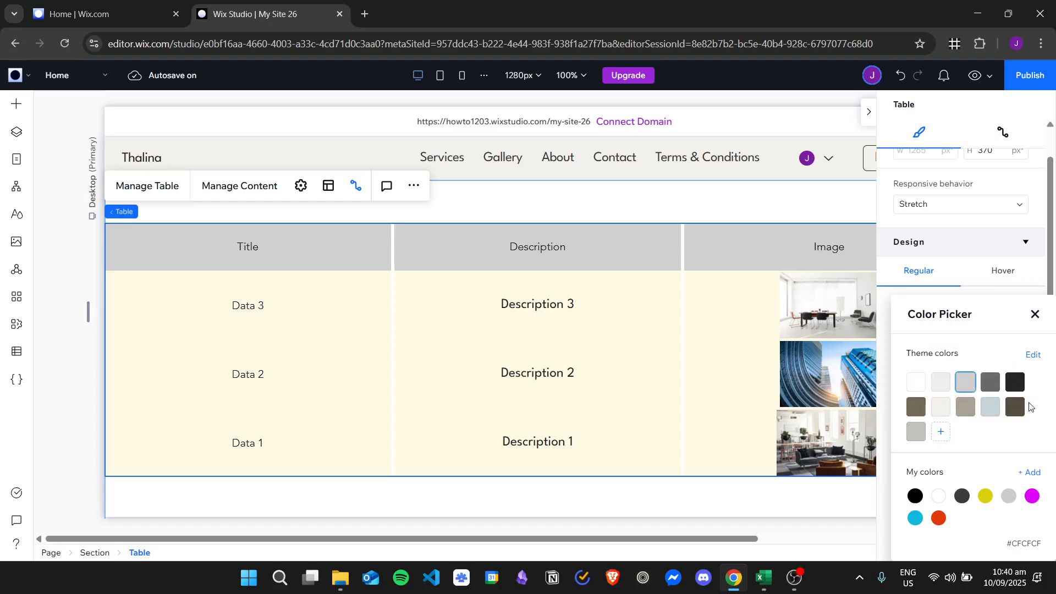
left_click(986, 496)
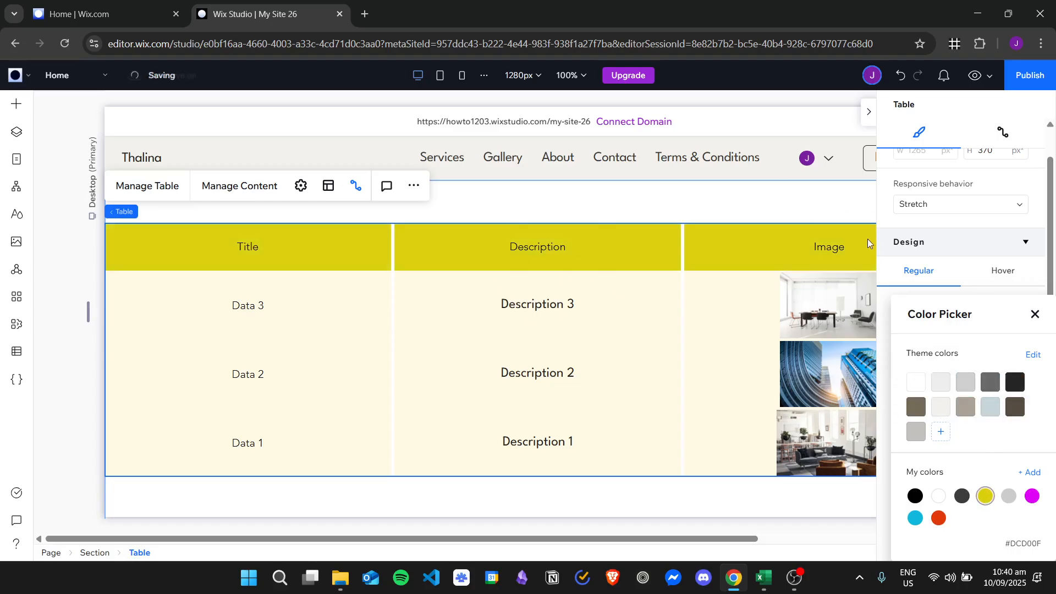
left_click(1034, 315)
scroll(952, 323, "down", 1)
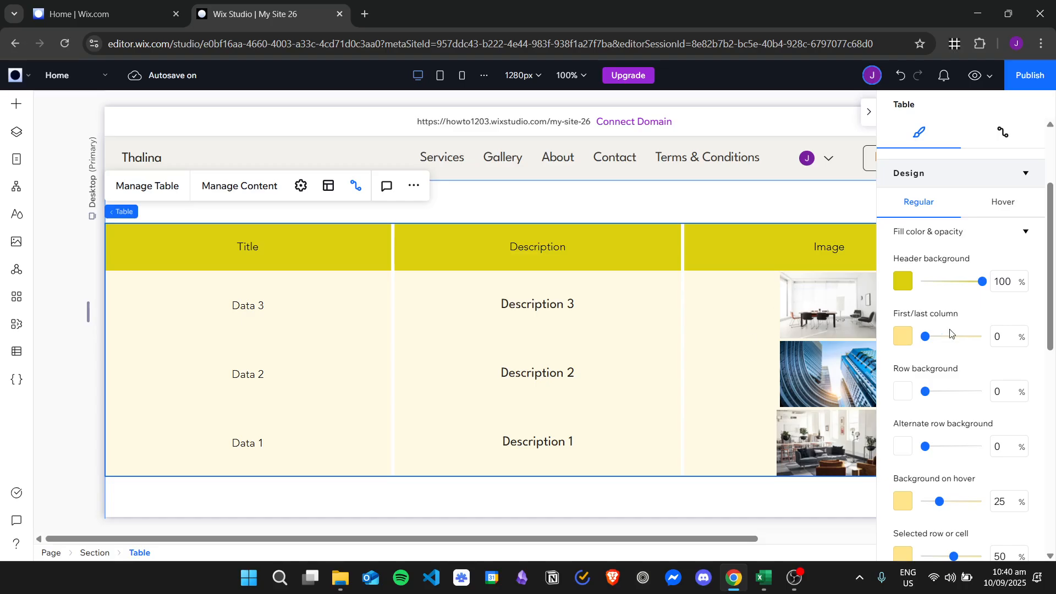
left_click(902, 336)
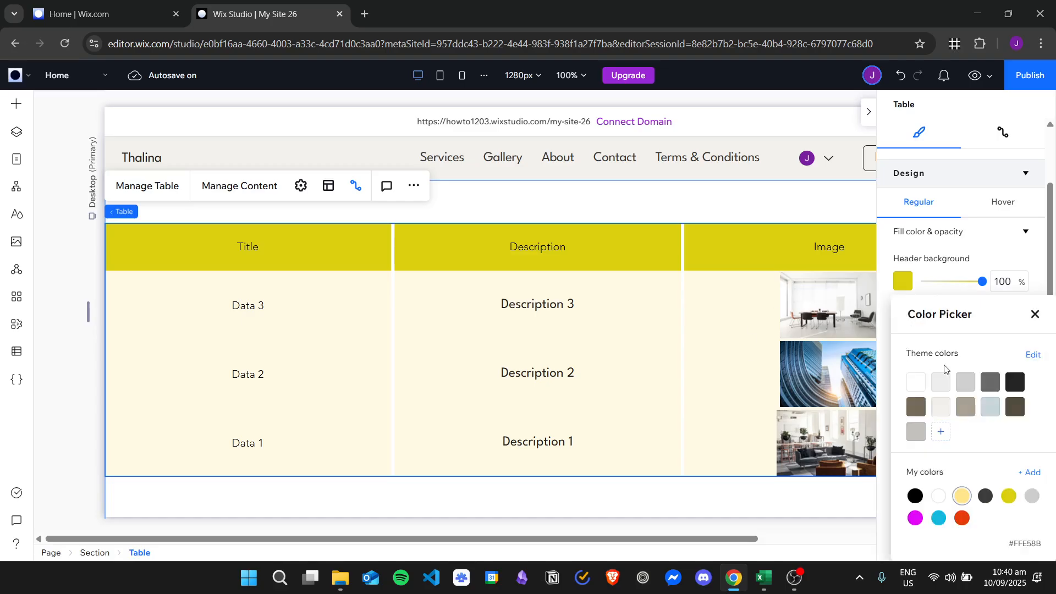
left_click(990, 407)
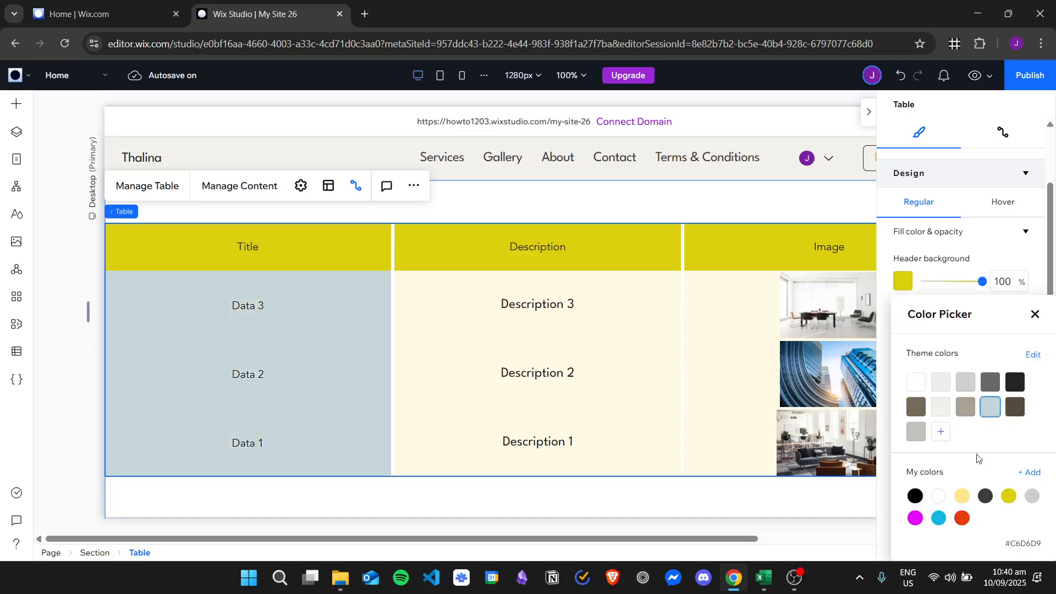
left_click(1036, 314)
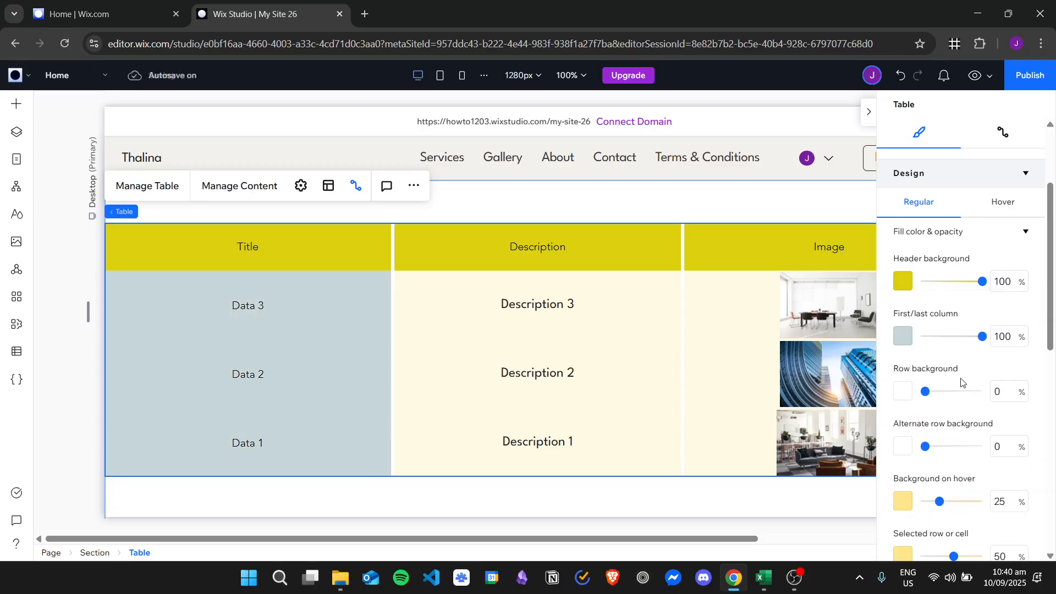
Make the row background light grey, leaving the alternate row color unchanged
scroll(968, 330, "down", 1)
left_click(903, 324)
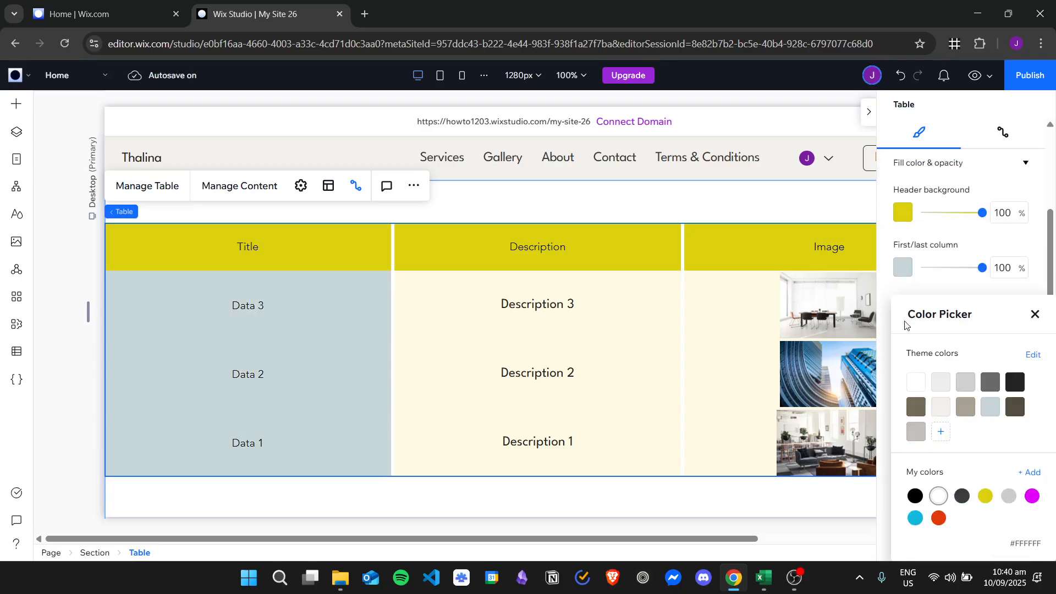
left_click(938, 381)
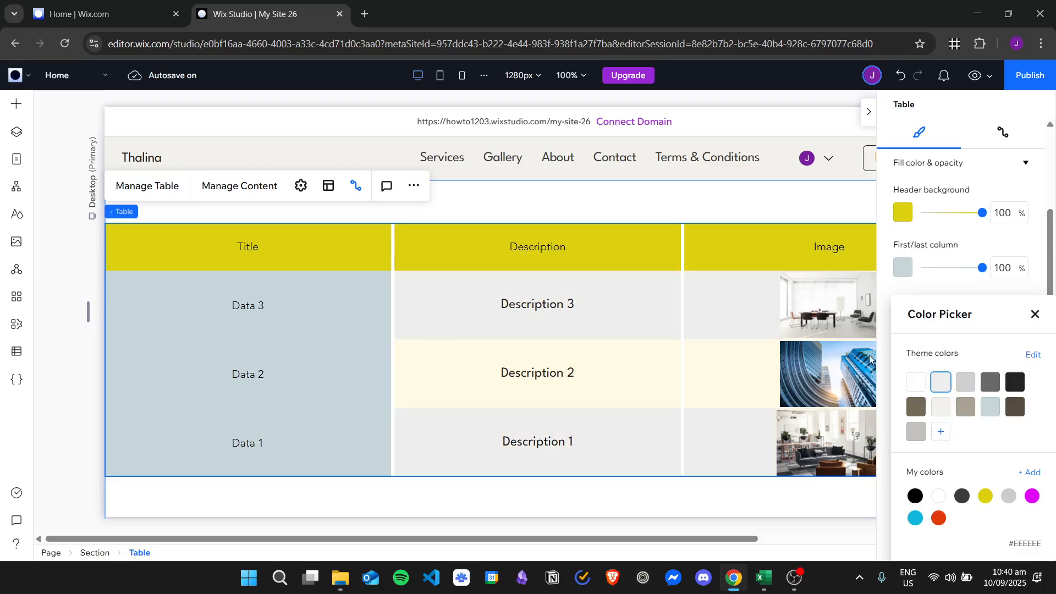
left_click(1034, 315)
scroll(905, 325, "down", 1)
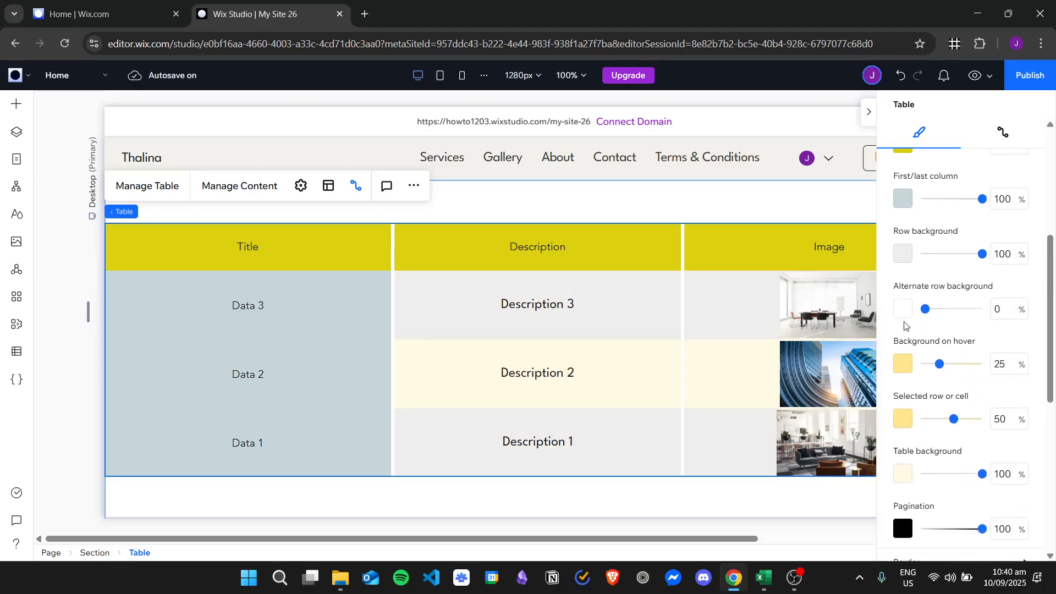
left_click(896, 310)
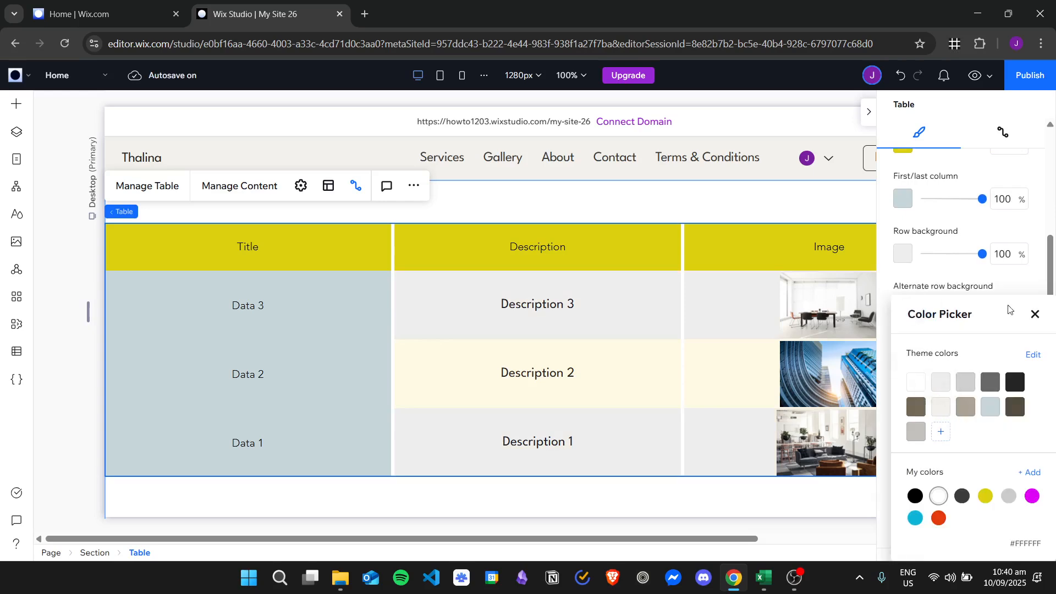
left_click(1034, 314)
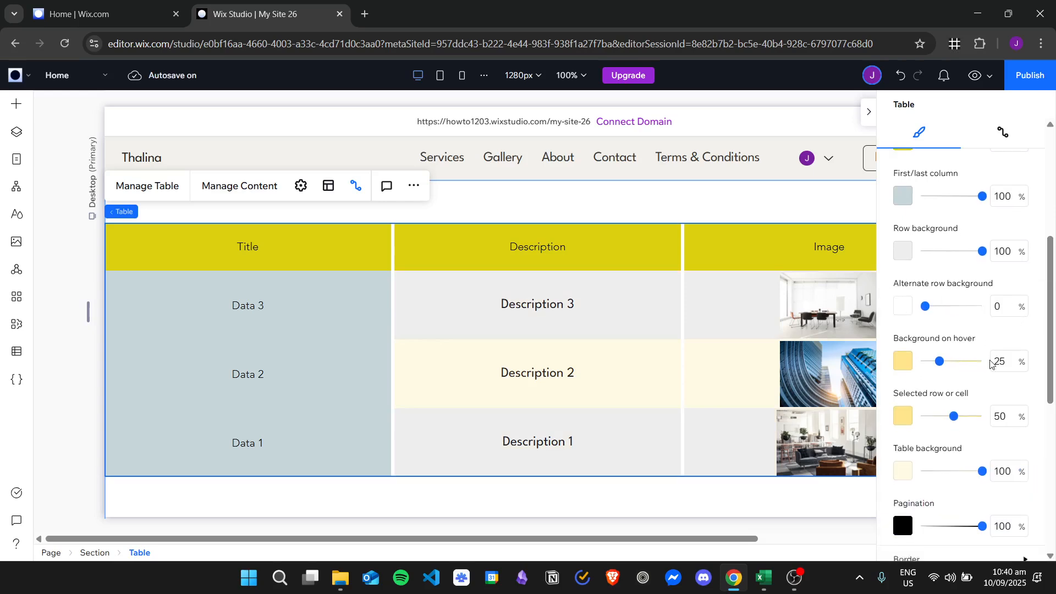
scroll(964, 268, "down", 2)
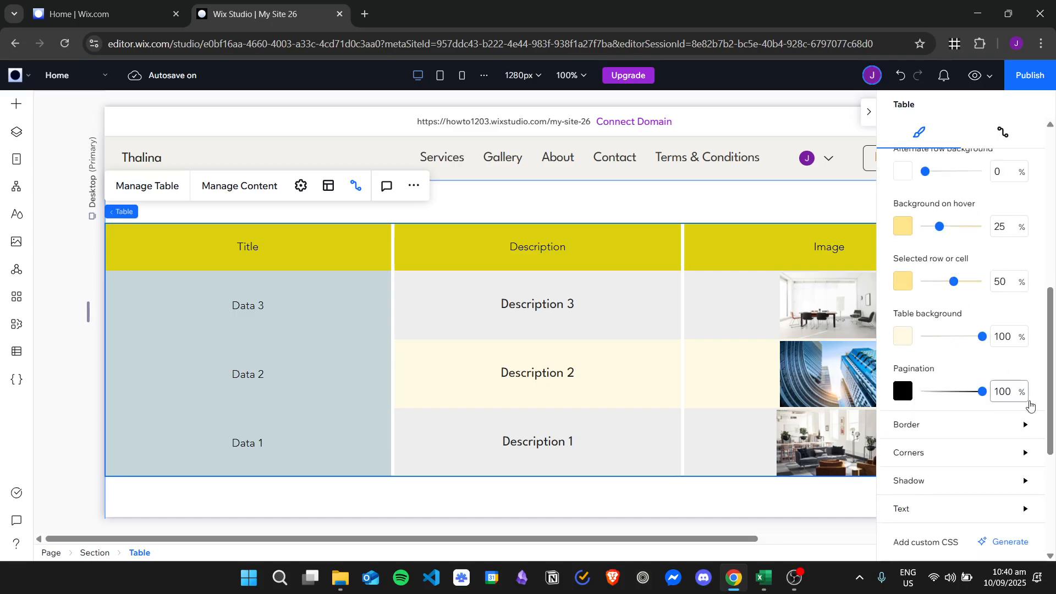
scroll(968, 363, "down", 2)
Give the table a dark grey (#242424) outer border of width 3
left_click(932, 296)
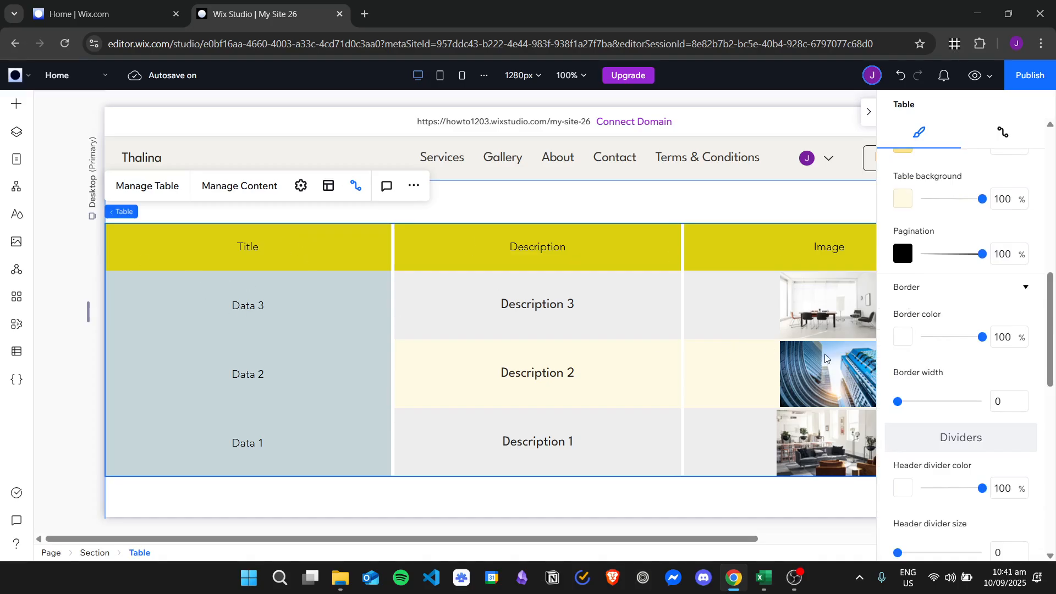
left_click_drag(898, 405, 916, 401)
left_click(902, 336)
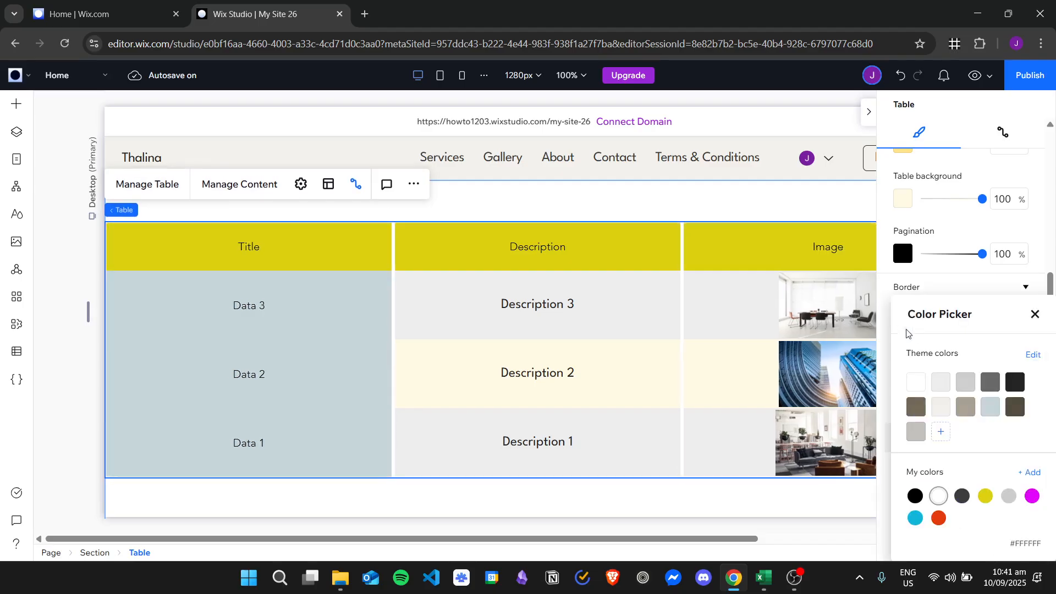
left_click(1013, 381)
left_click(561, 202)
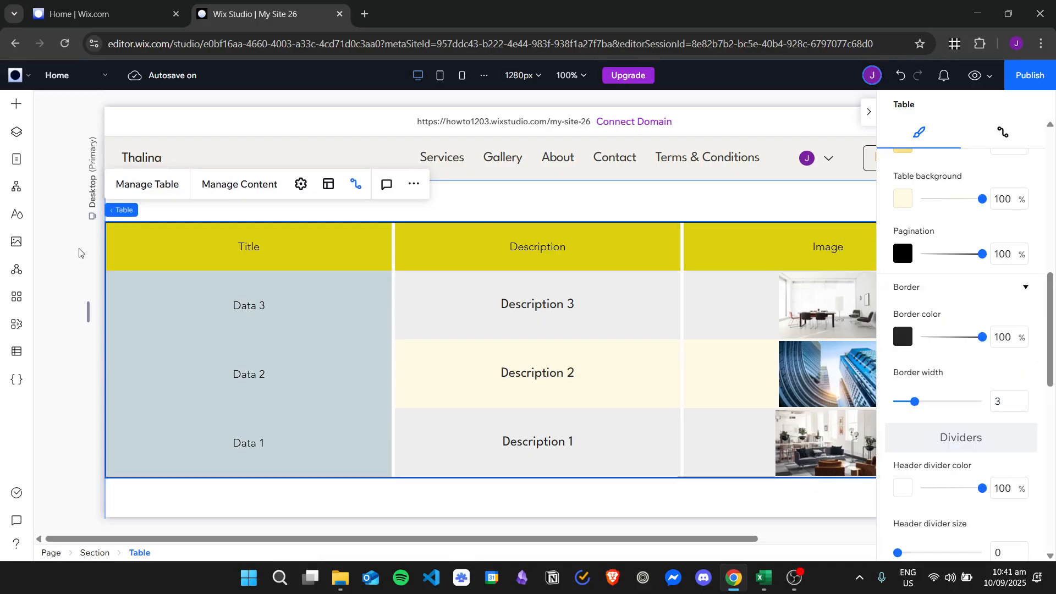
Unstretch the table and move it toward the left of the section
left_click(868, 116)
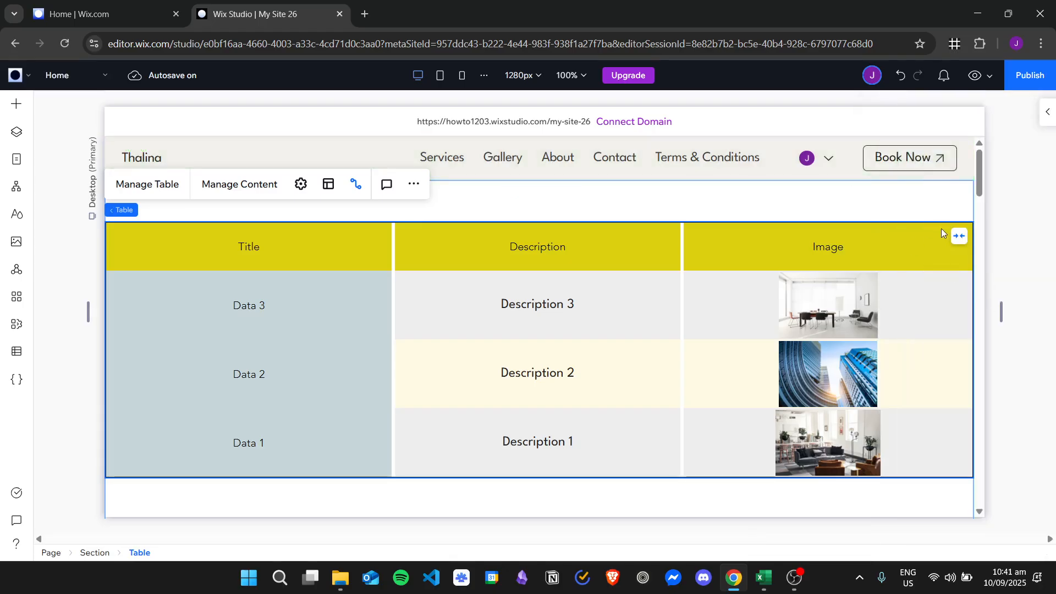
left_click(964, 238)
left_click_drag(604, 270, 477, 269)
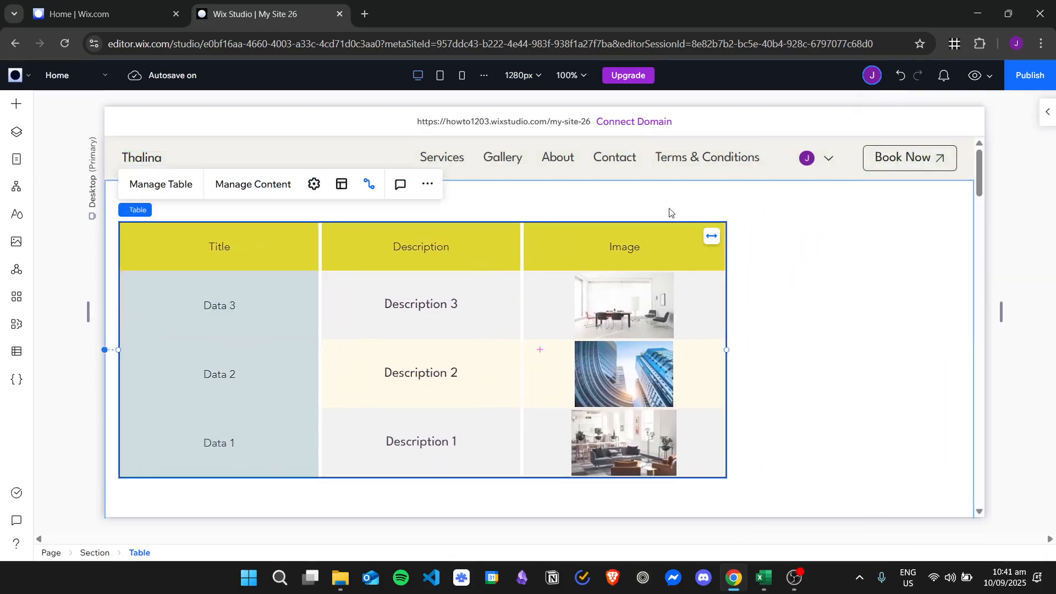
Round all four table corners with a 20 px radius
left_click(1047, 112)
scroll(926, 350, "down", 3)
scroll(929, 350, "down", 10)
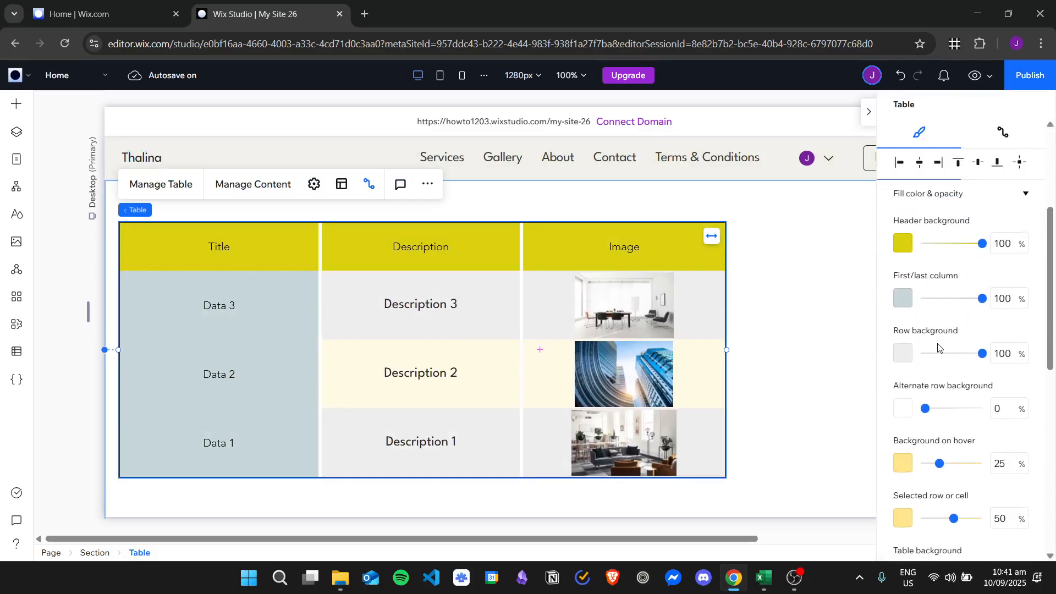
left_click(944, 279)
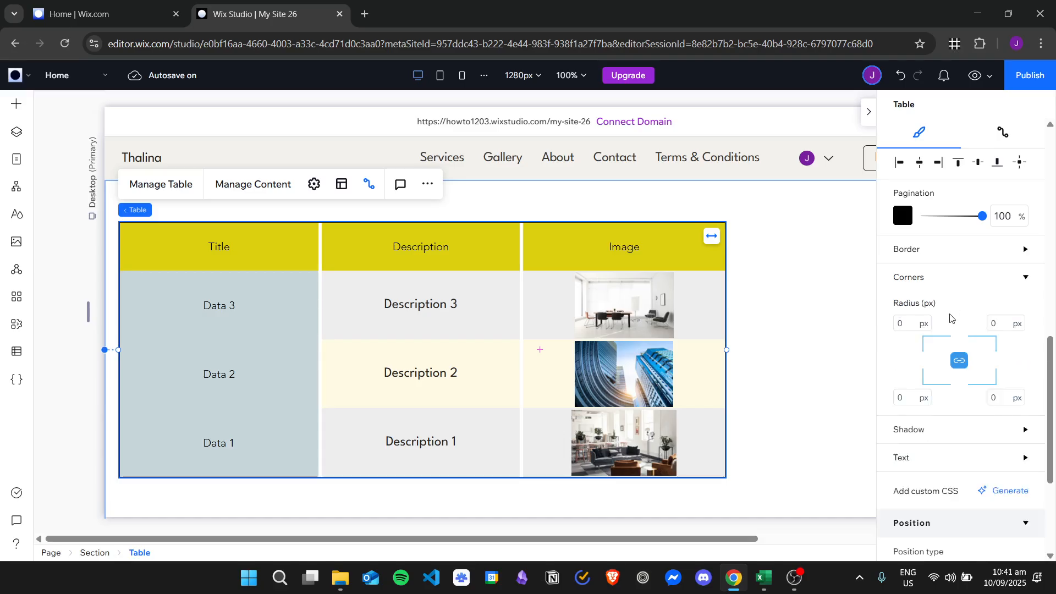
scroll(941, 297, "down", 1)
left_click(912, 256)
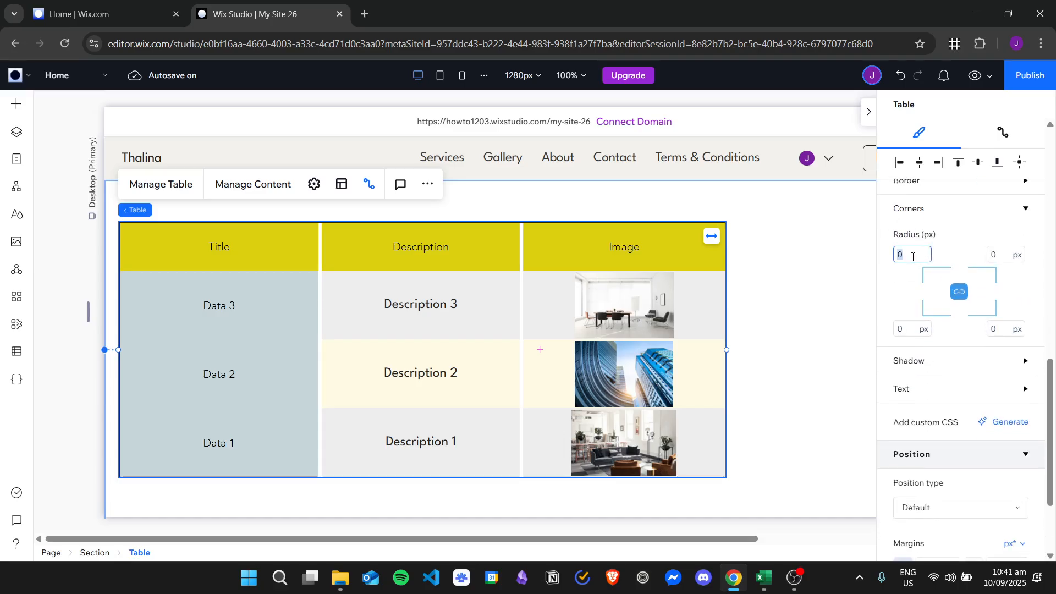
key("Return")
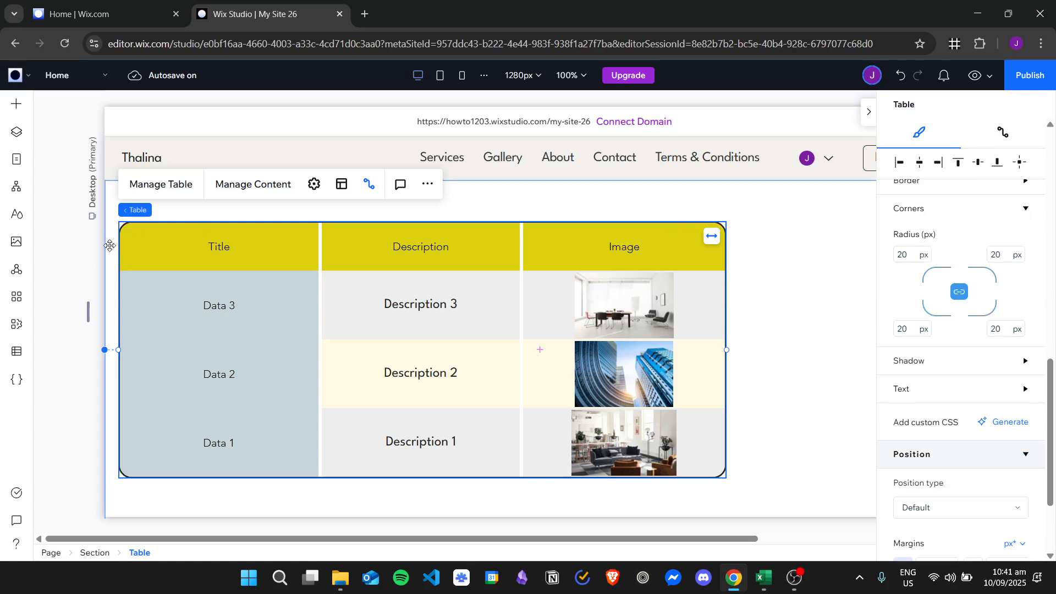
Expand the Shadow and Text design sections, leaving the shadow off
scroll(921, 322, "down", 1)
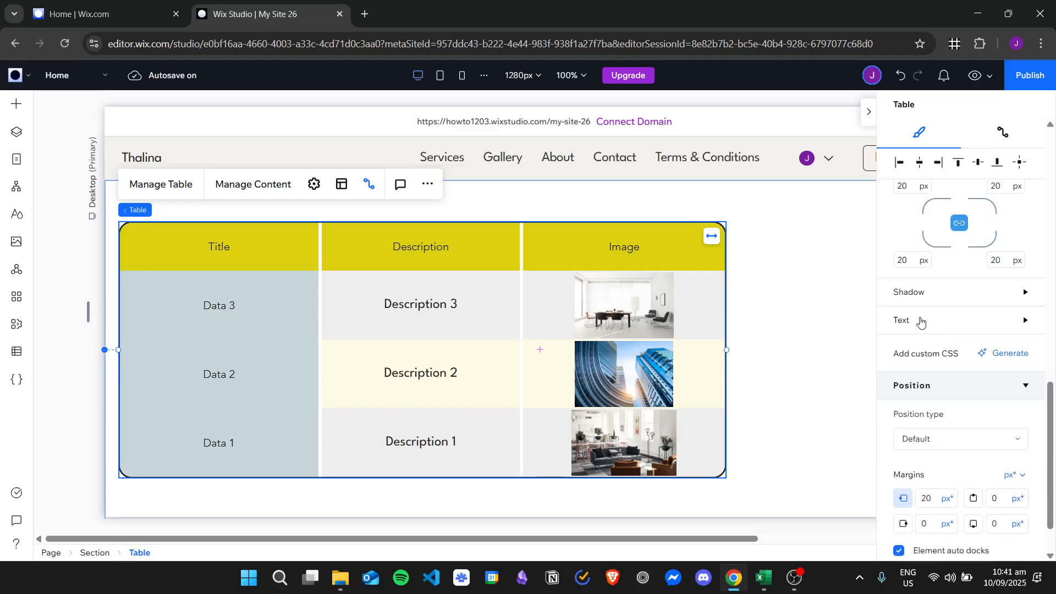
left_click(926, 295)
scroll(957, 311, "down", 1)
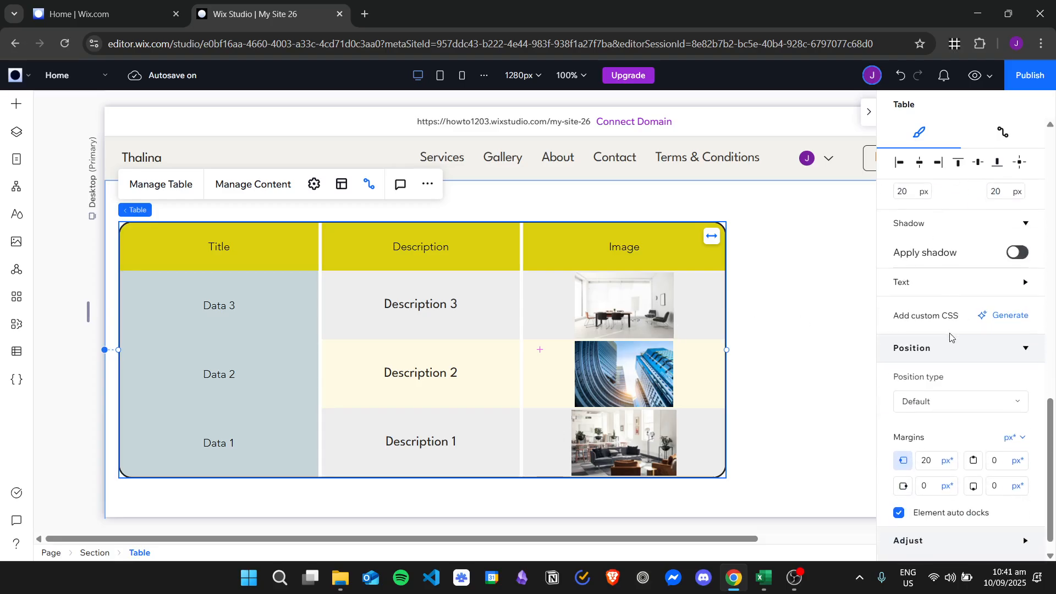
left_click(928, 285)
Set the header text to the Paragraph 1 theme in Adobe Caslon
scroll(960, 289, "down", 1)
left_click(947, 336)
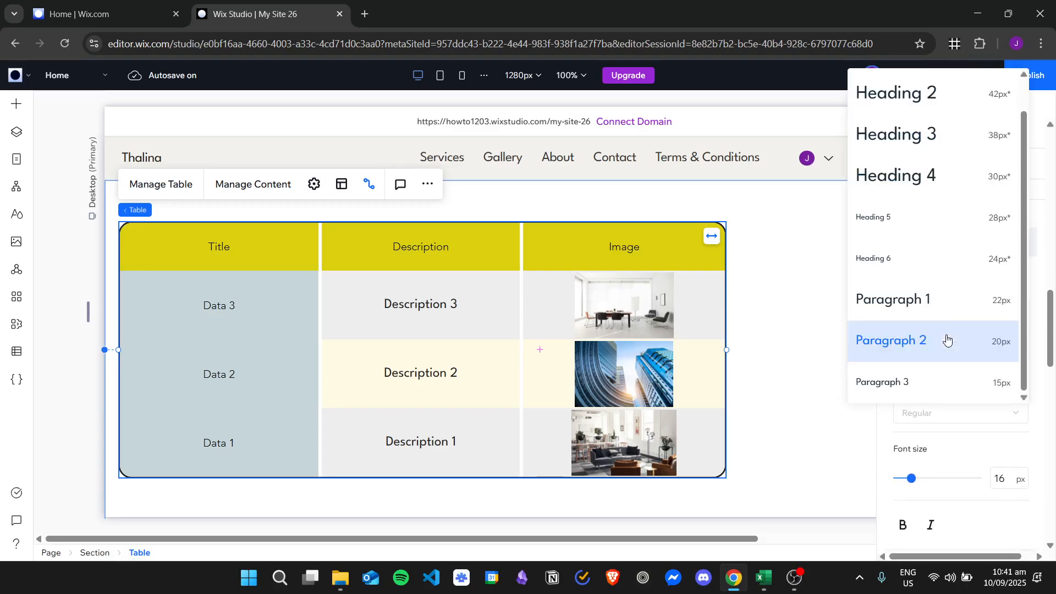
left_click(921, 310)
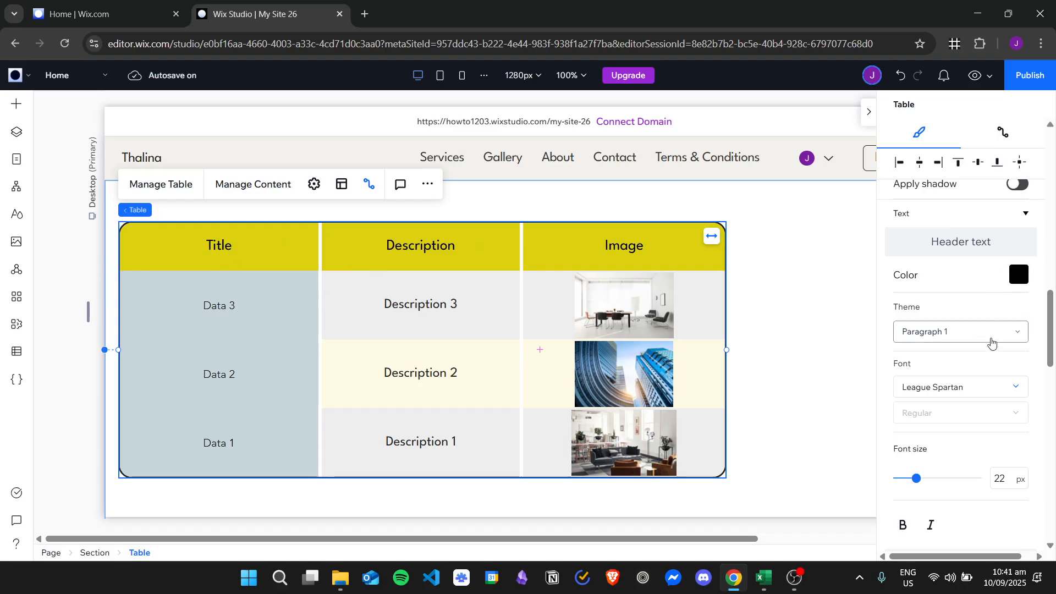
scroll(984, 344, "down", 1)
left_click(971, 319)
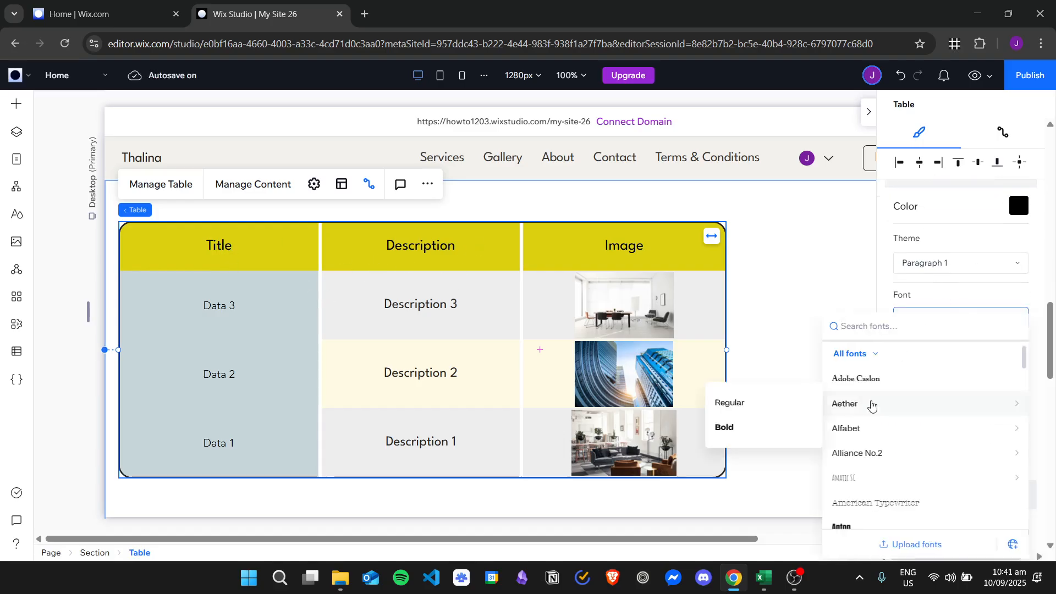
left_click(875, 384)
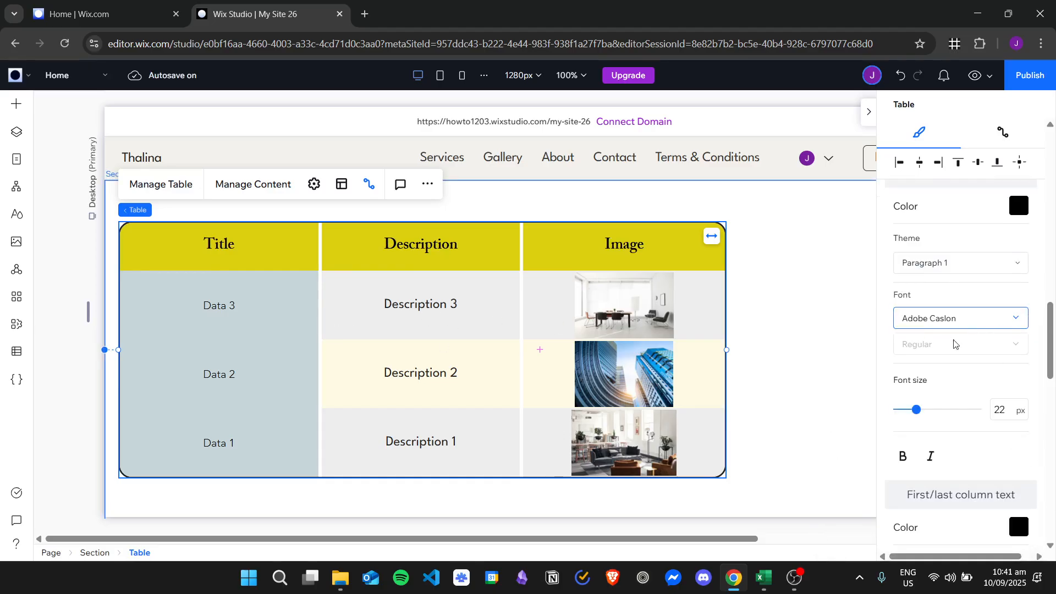
Try bold and italic on the header text, then revert to regular Paragraph 1
scroll(1002, 284, "down", 1)
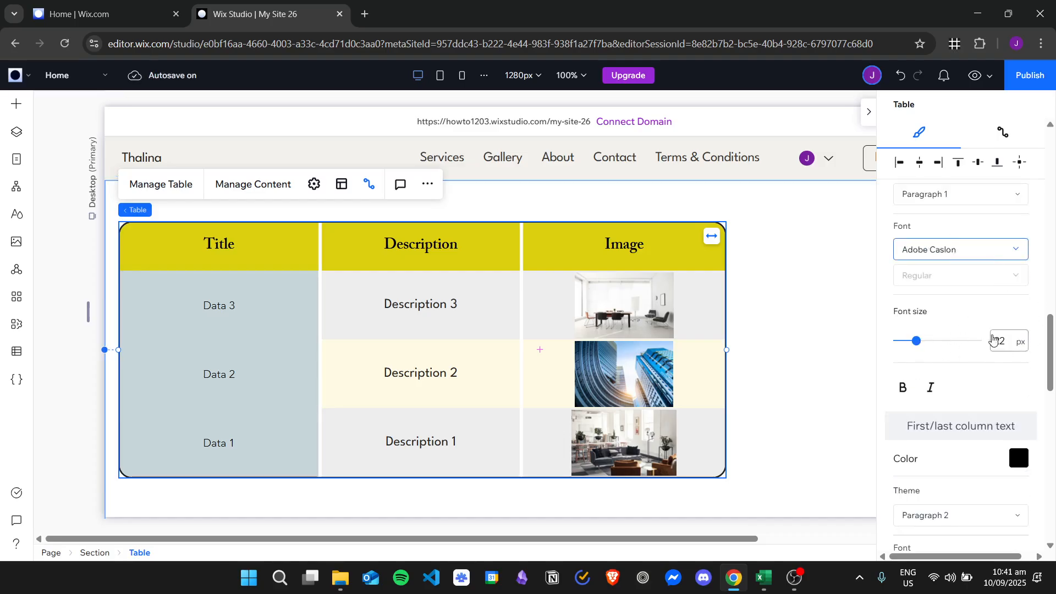
left_click(905, 391)
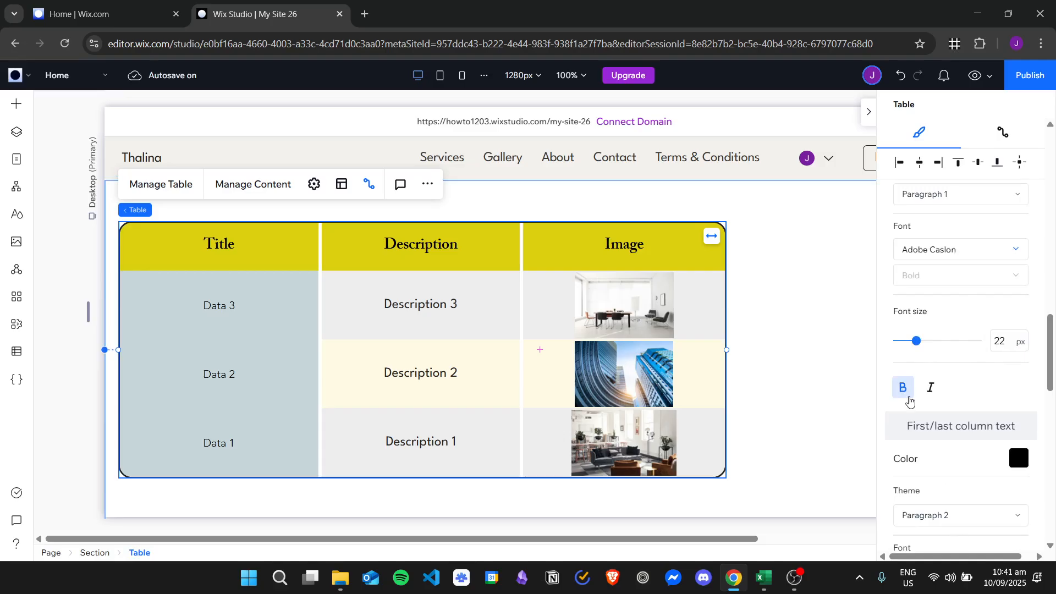
left_click(902, 388)
left_click(931, 387)
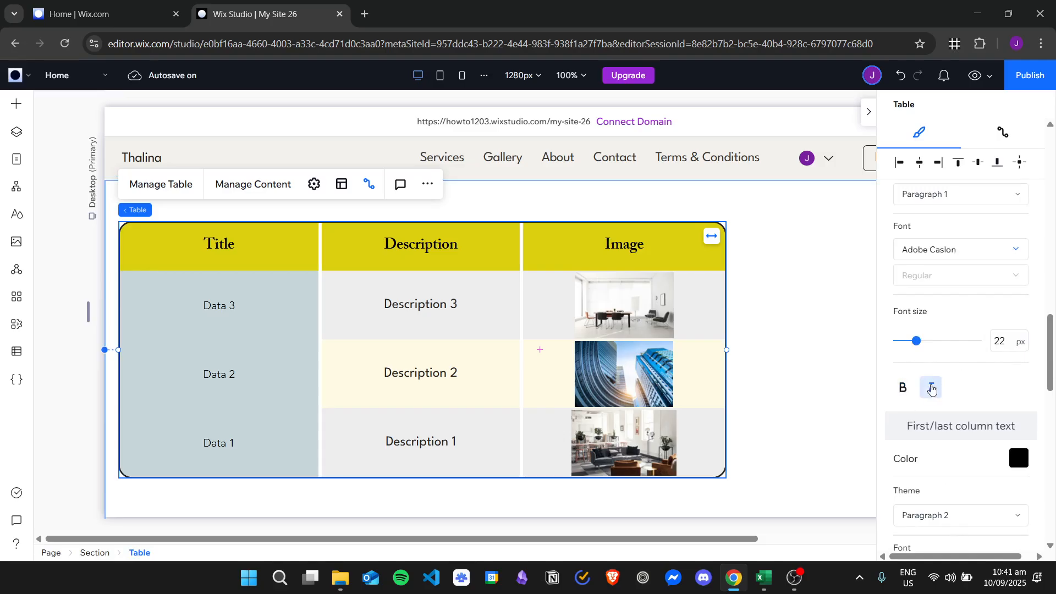
left_click(932, 390)
scroll(897, 284, "up", 1)
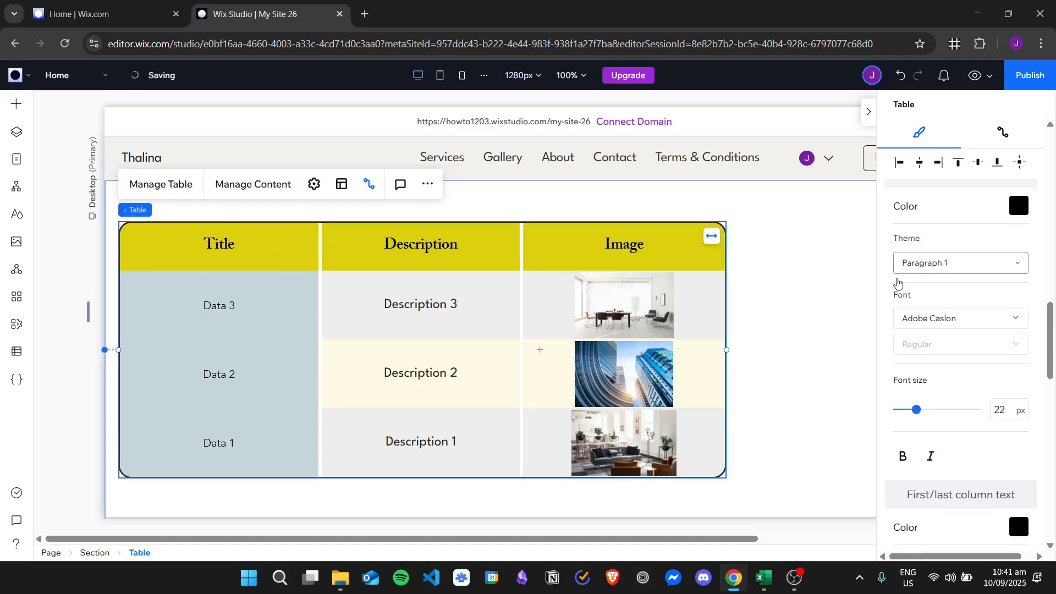
scroll(968, 299, "down", 3)
scroll(971, 312, "up", 3)
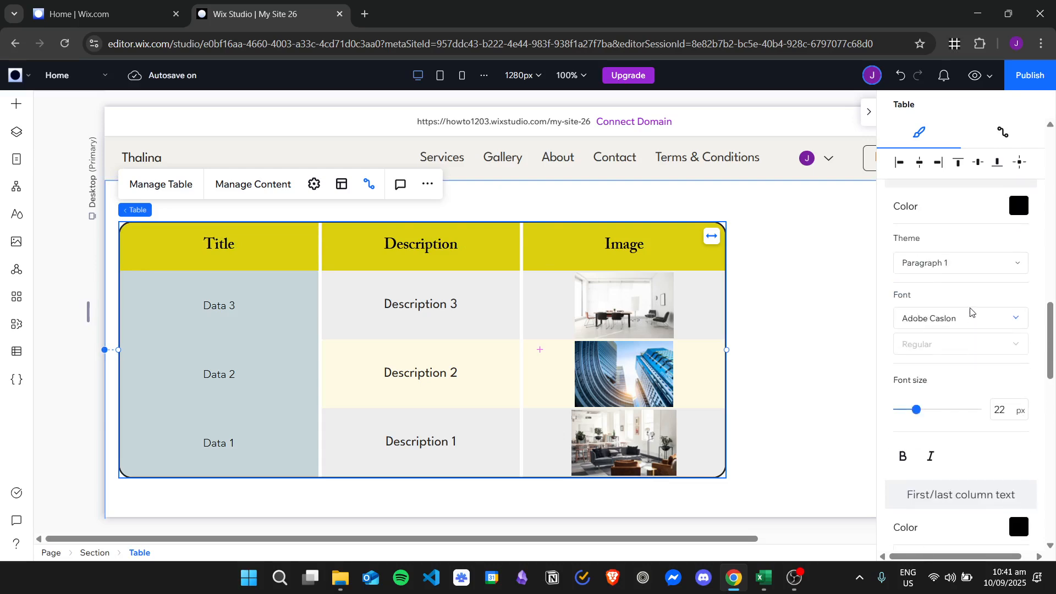
left_click(969, 265)
left_click(984, 451)
Apply the Paragraph 1 theme (22px) to the first and last column text
scroll(971, 305, "down", 2)
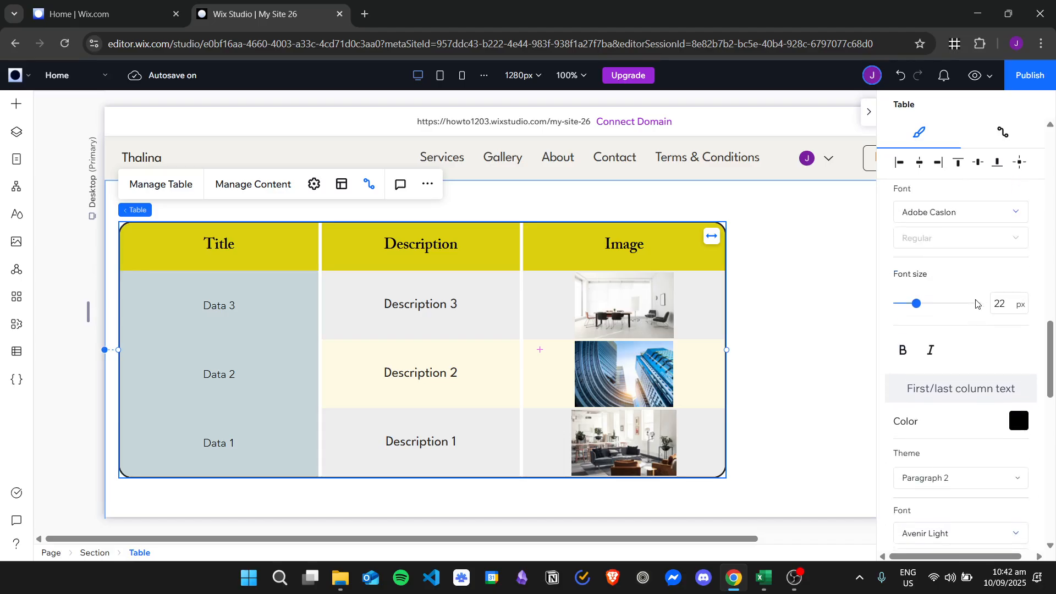
scroll(984, 283, "up", 3)
scroll(990, 283, "down", 5)
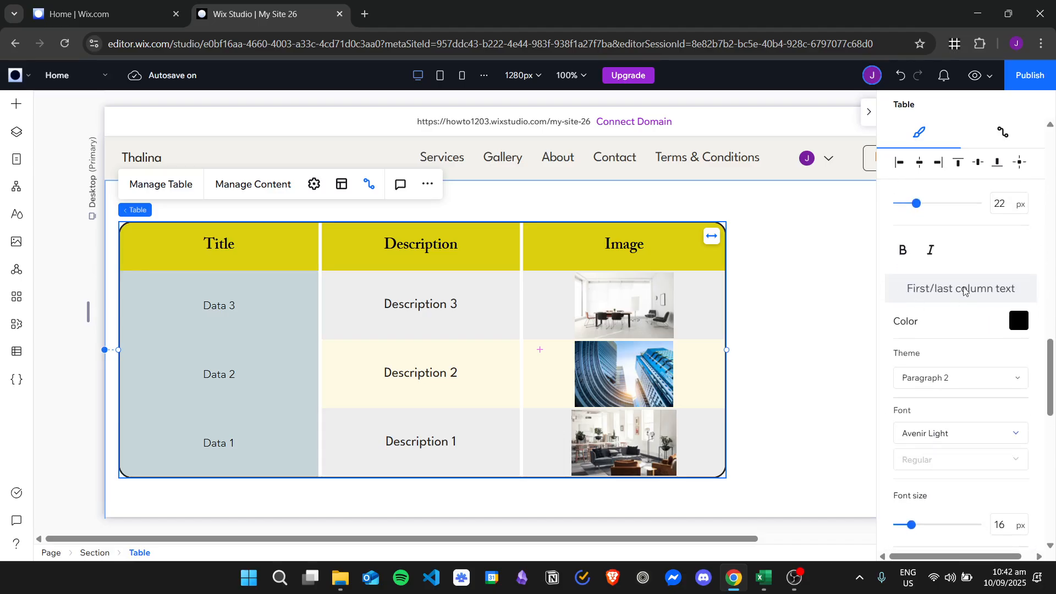
scroll(966, 280, "down", 1)
scroll(968, 231, "down", 1)
scroll(979, 238, "up", 1)
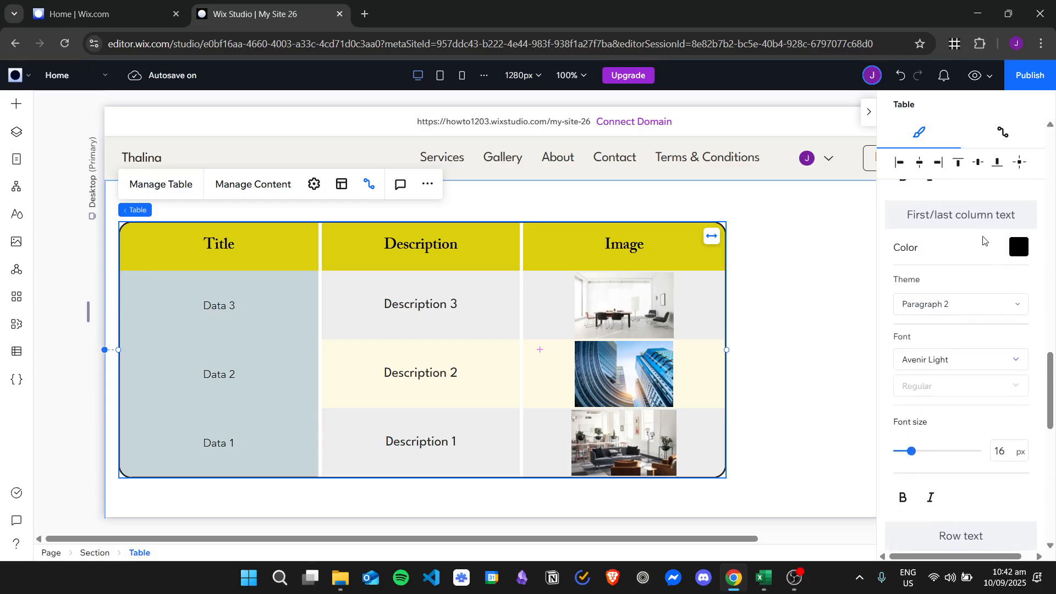
left_click(952, 314)
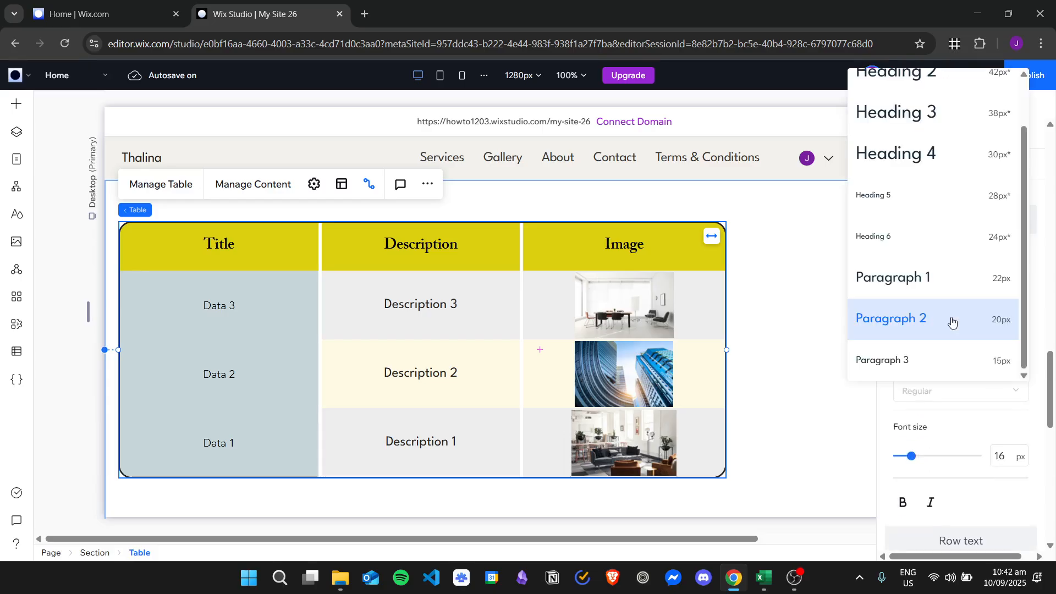
left_click(935, 277)
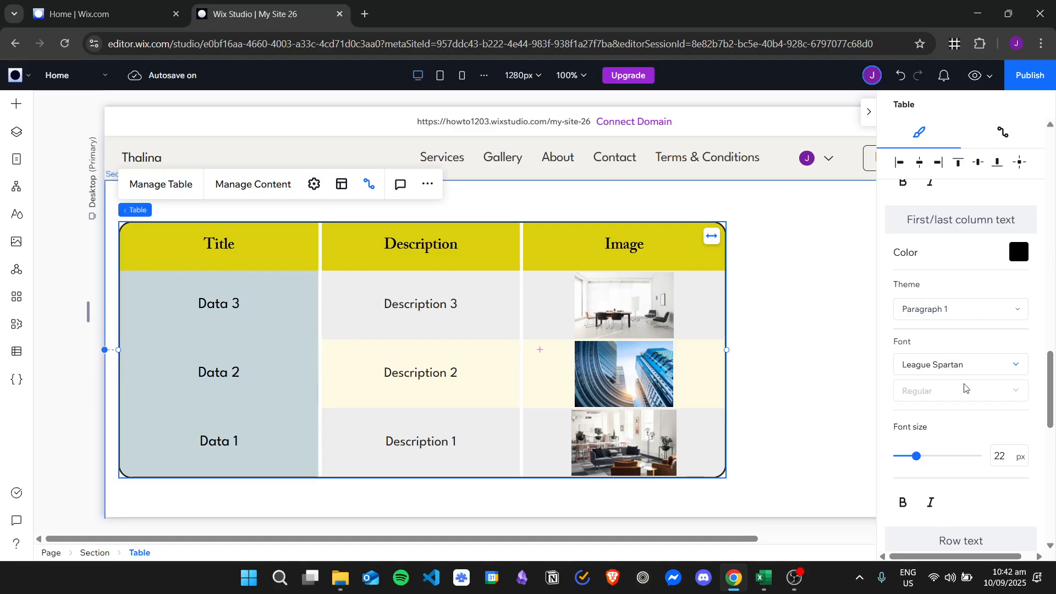
Check the column text font and theme lists, keeping League Spartan and Paragraph 1
left_click(979, 365)
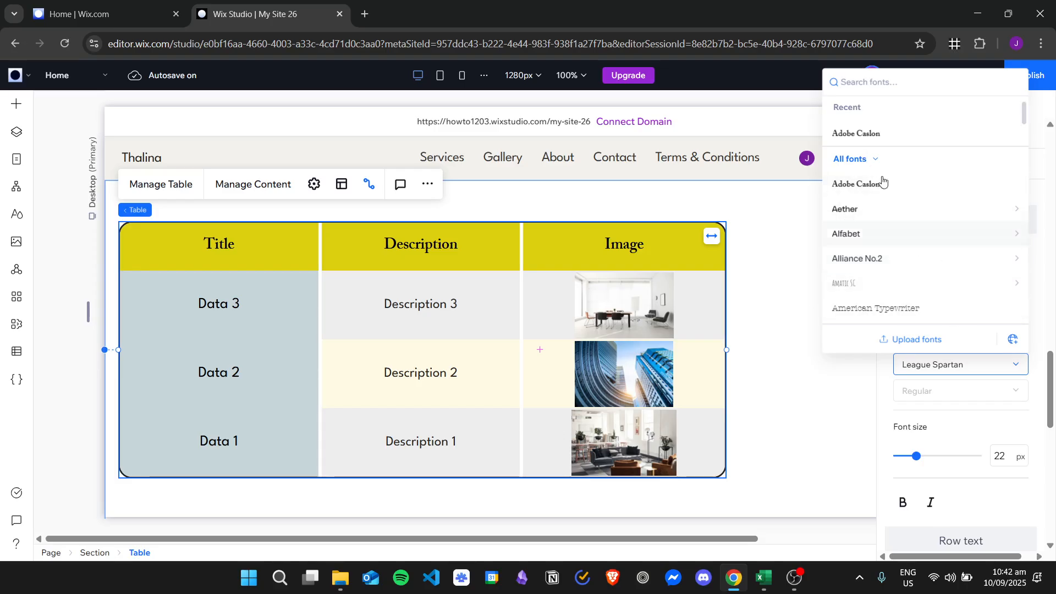
left_click(891, 396)
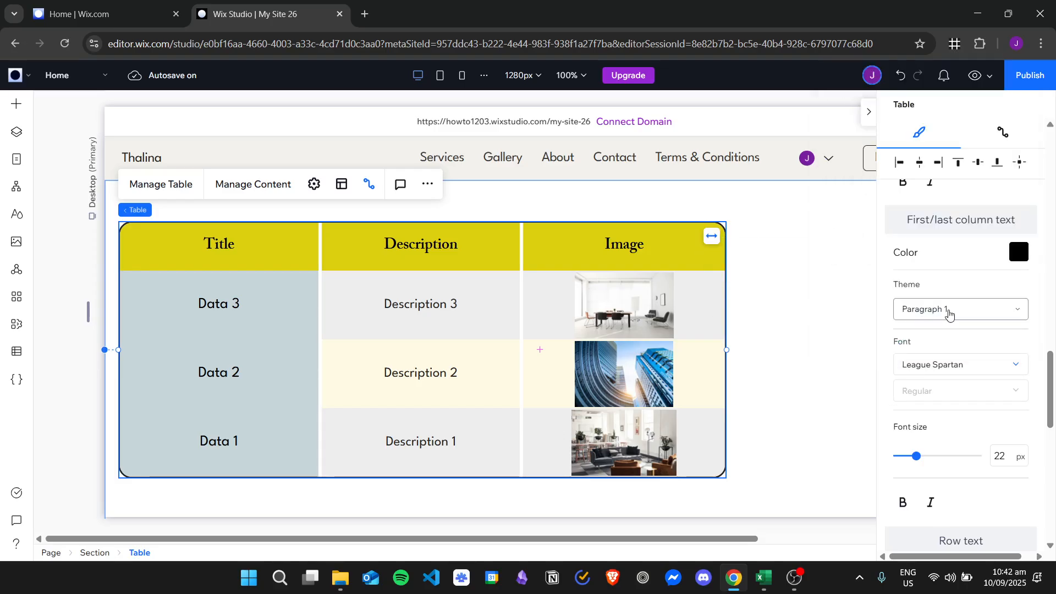
left_click(947, 312)
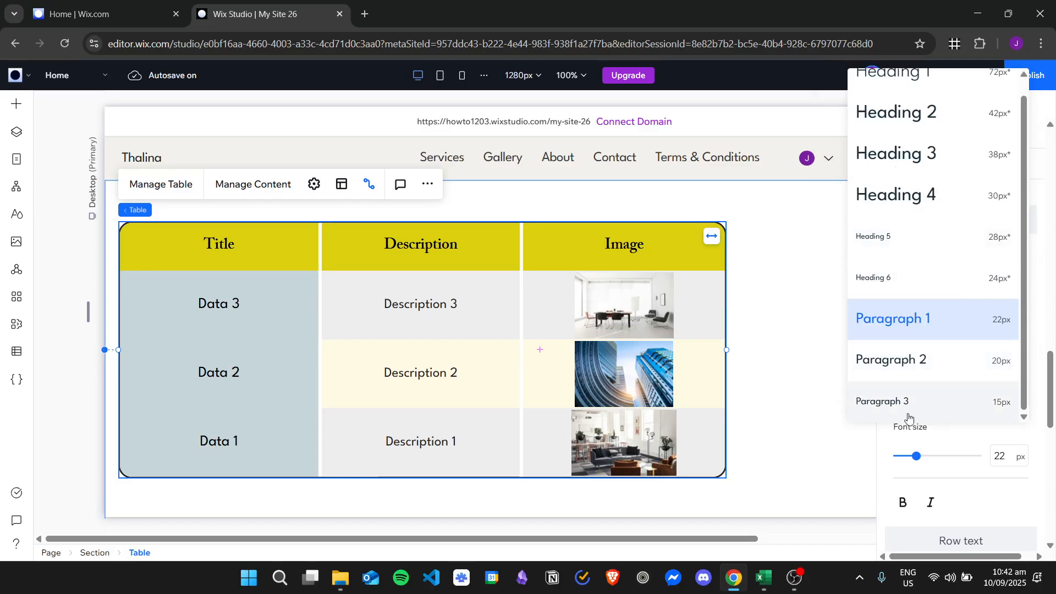
left_click(895, 436)
left_click(936, 309)
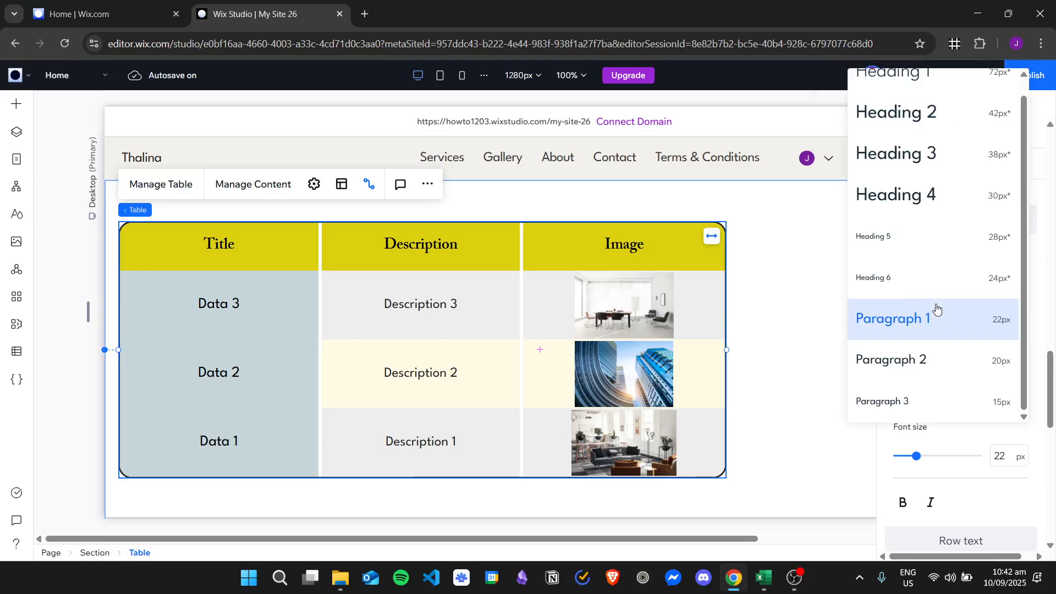
left_click(925, 438)
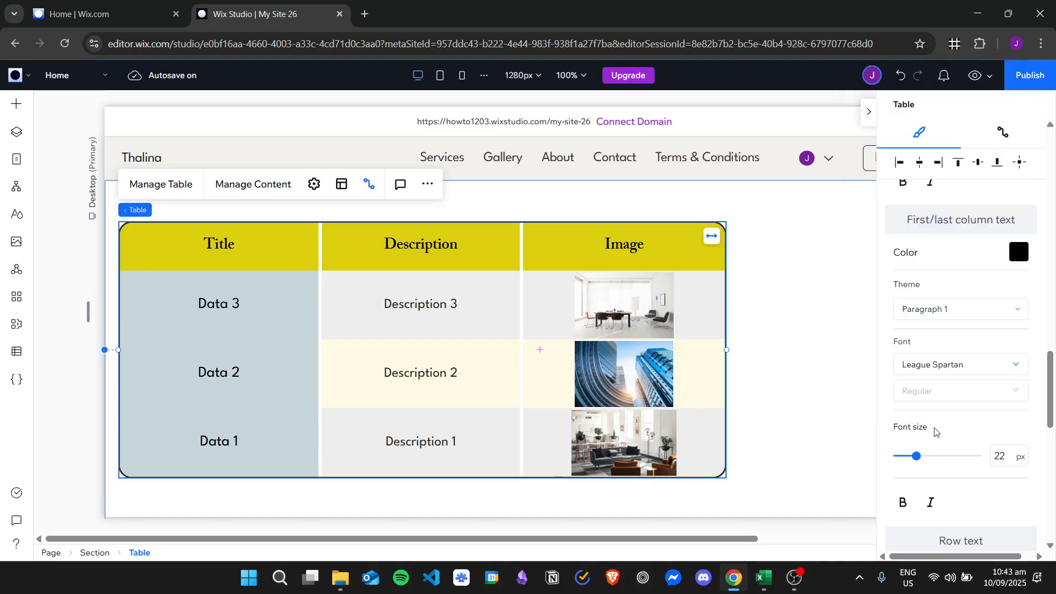
scroll(957, 433, "down", 1)
Make the row text magenta with a 41px font size
scroll(966, 395, "down", 2)
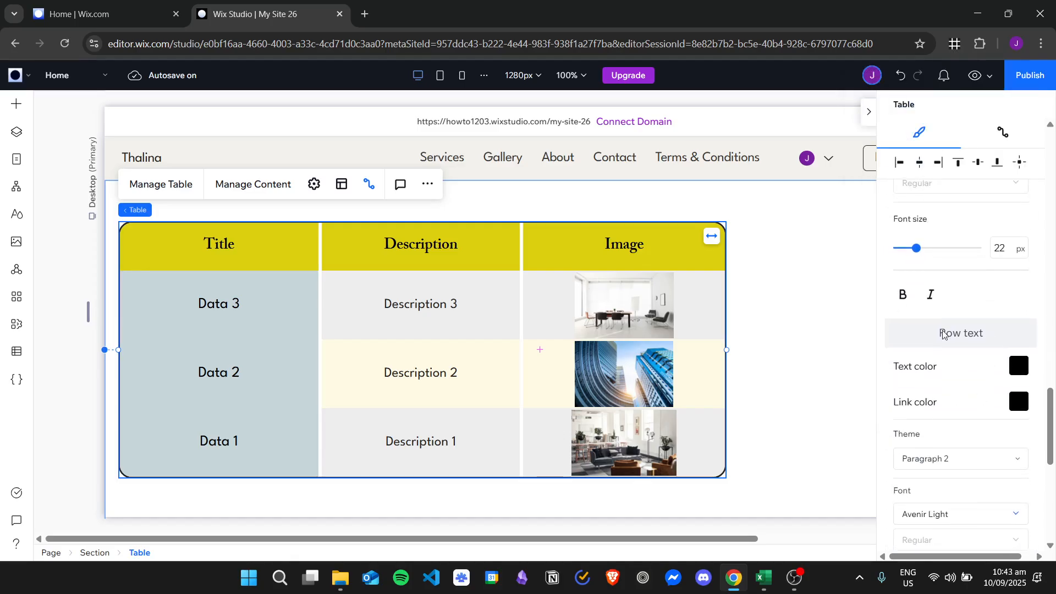
scroll(963, 346, "down", 2)
scroll(957, 229, "up", 1)
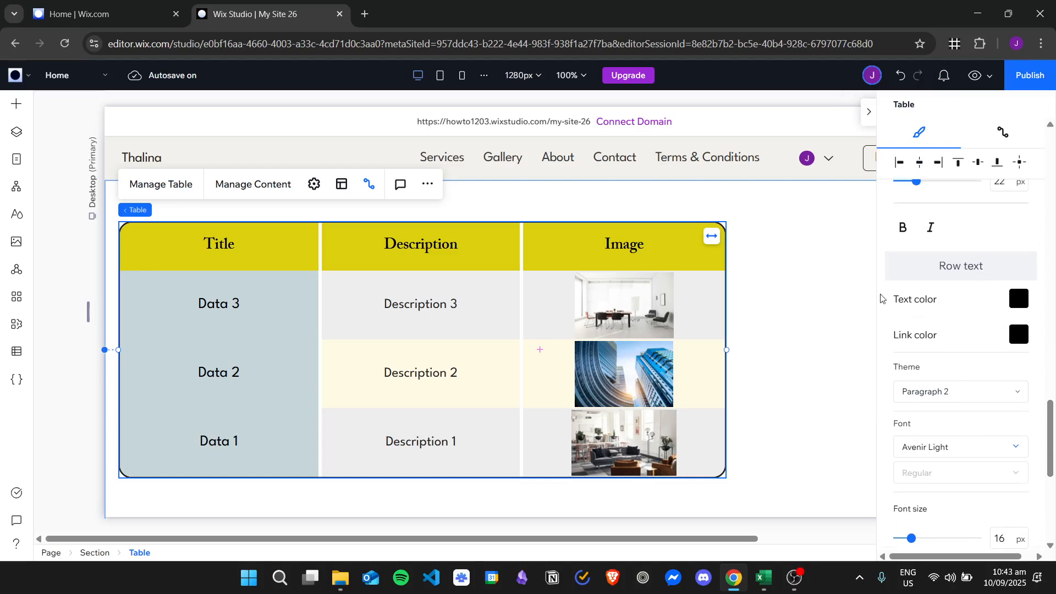
left_click(966, 298)
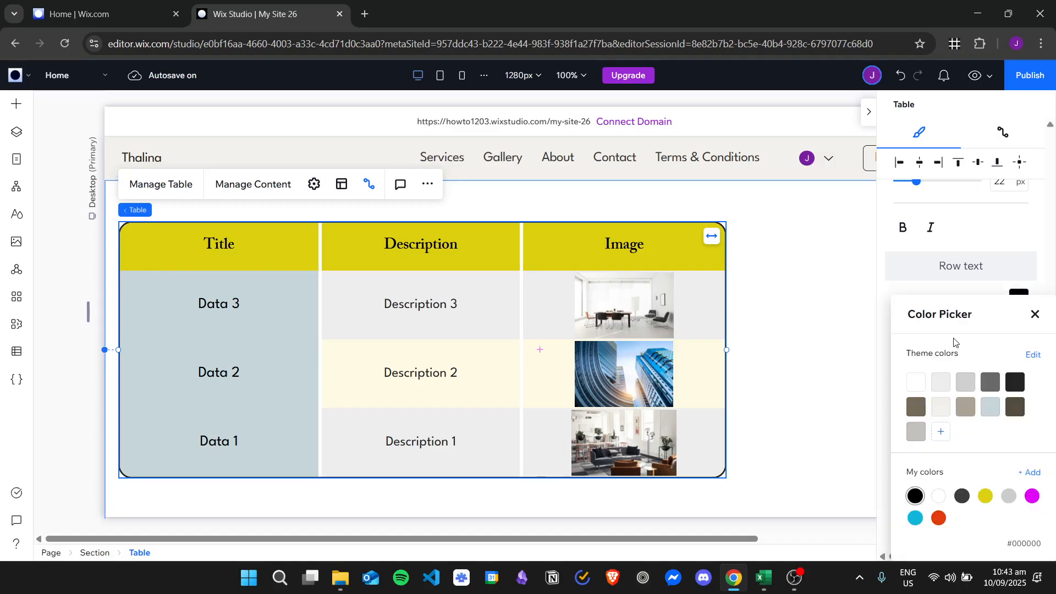
left_click(1010, 497)
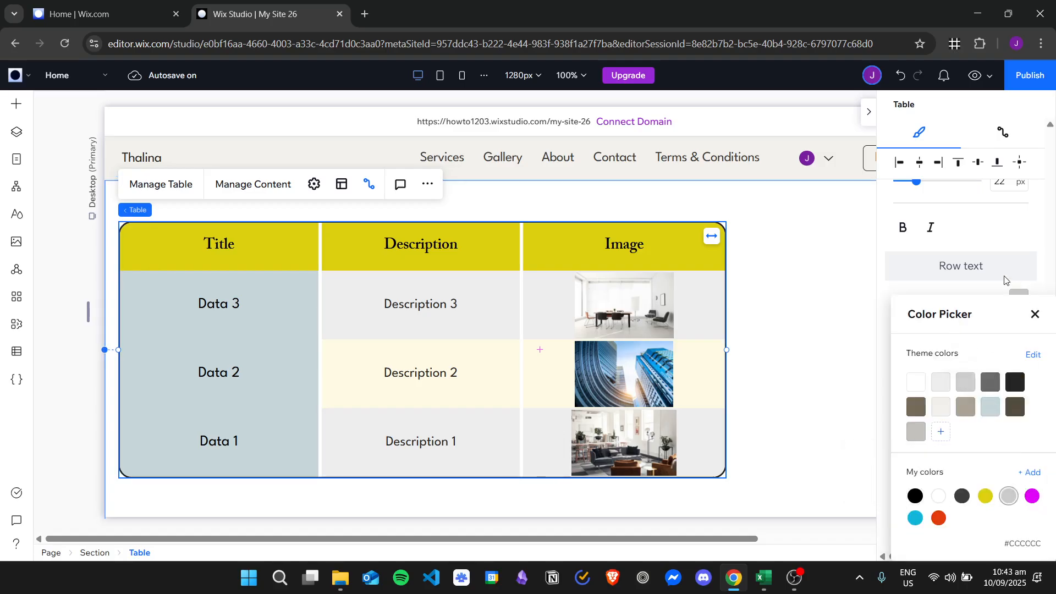
left_click(968, 288)
left_click(1018, 298)
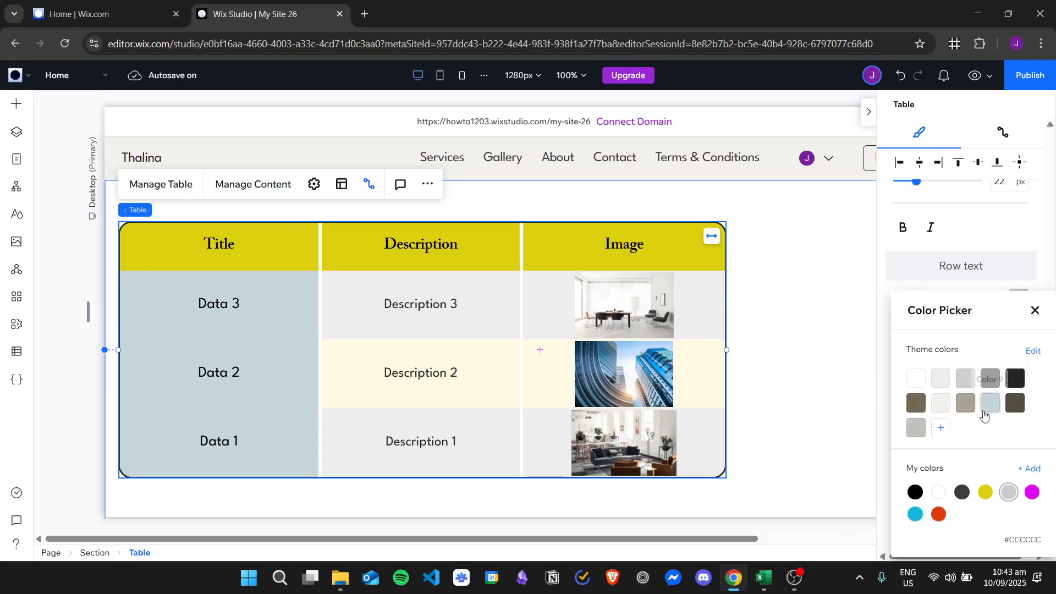
left_click(1032, 492)
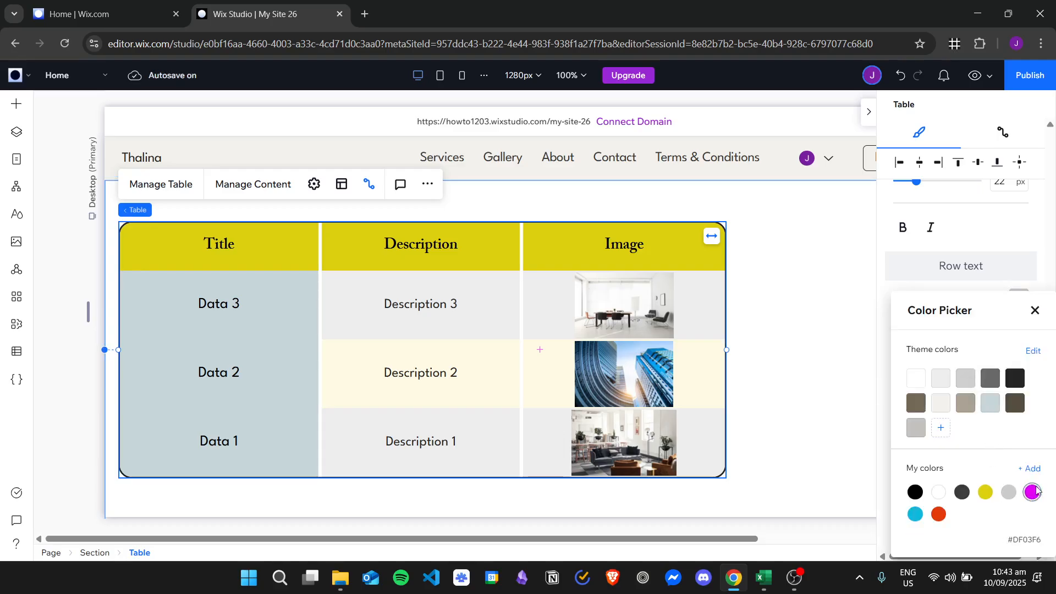
left_click(1034, 312)
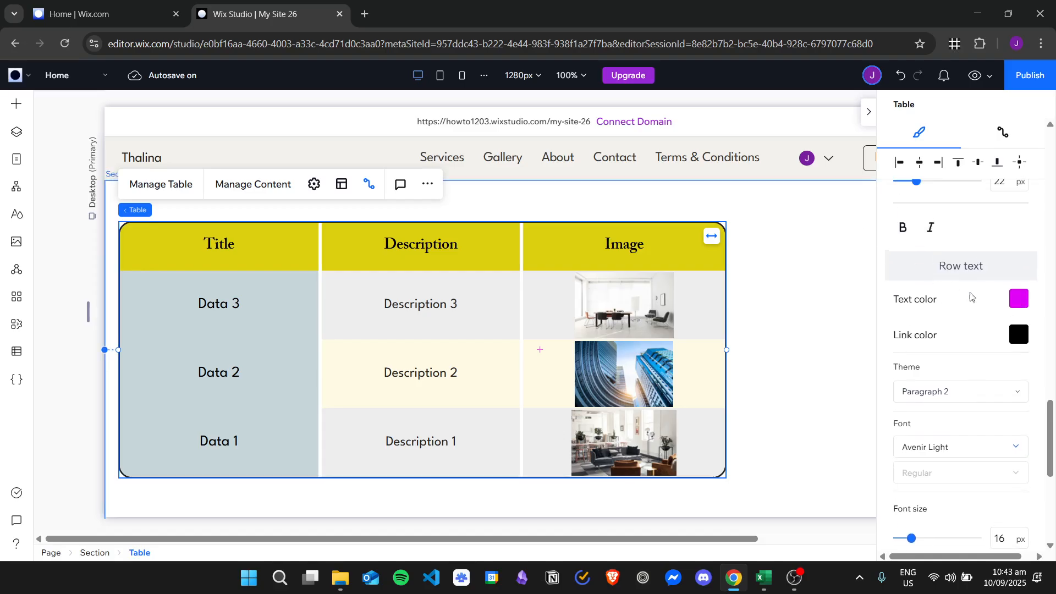
scroll(971, 297, "down", 6)
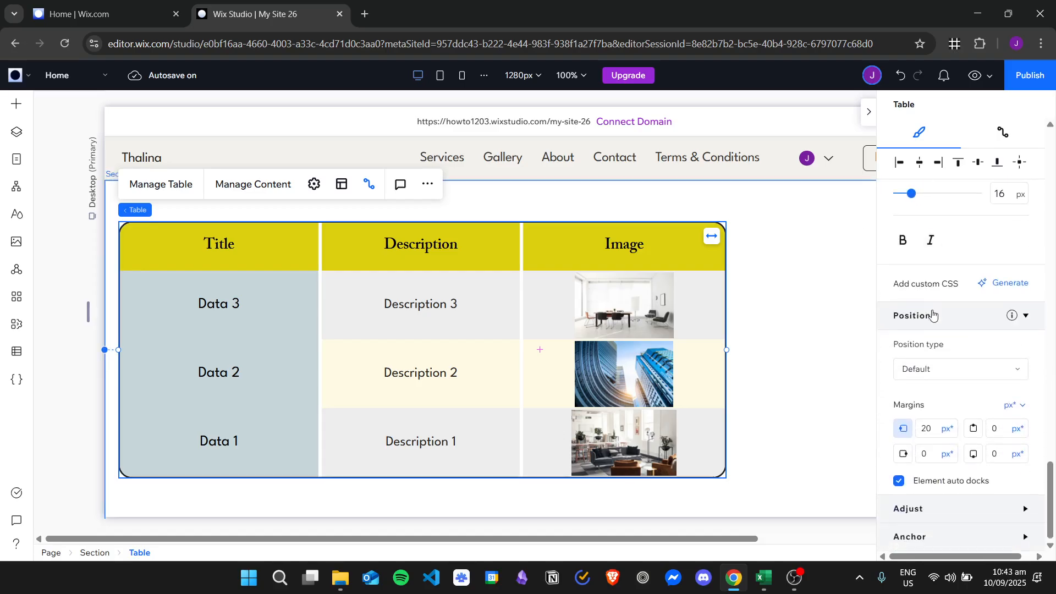
scroll(933, 315, "up", 5)
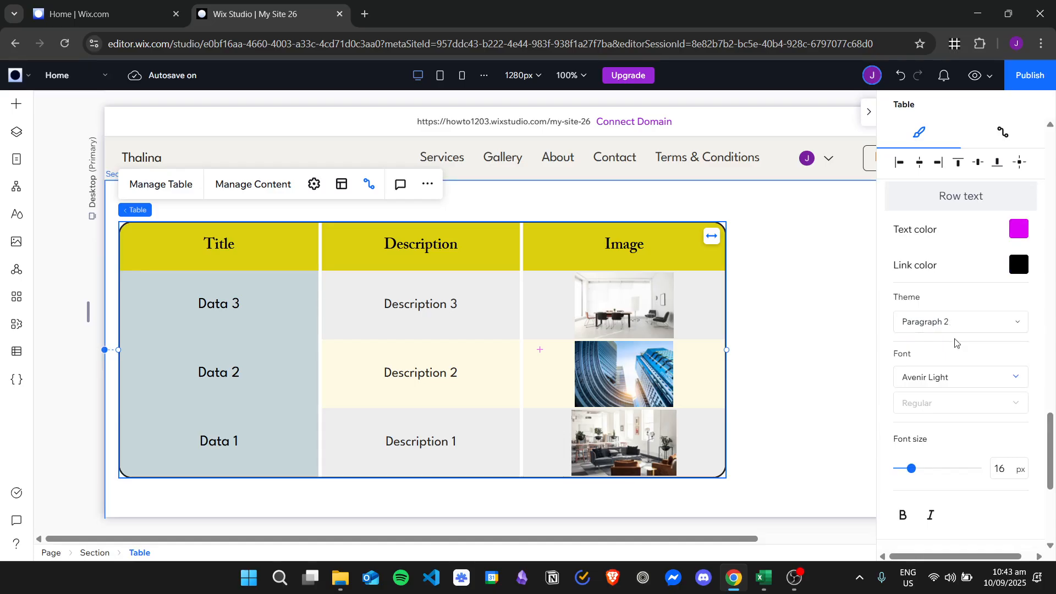
mouse_move(911, 468)
left_mouse_down()
mouse_move(957, 472)
mouse_move(933, 470)
left_mouse_up()
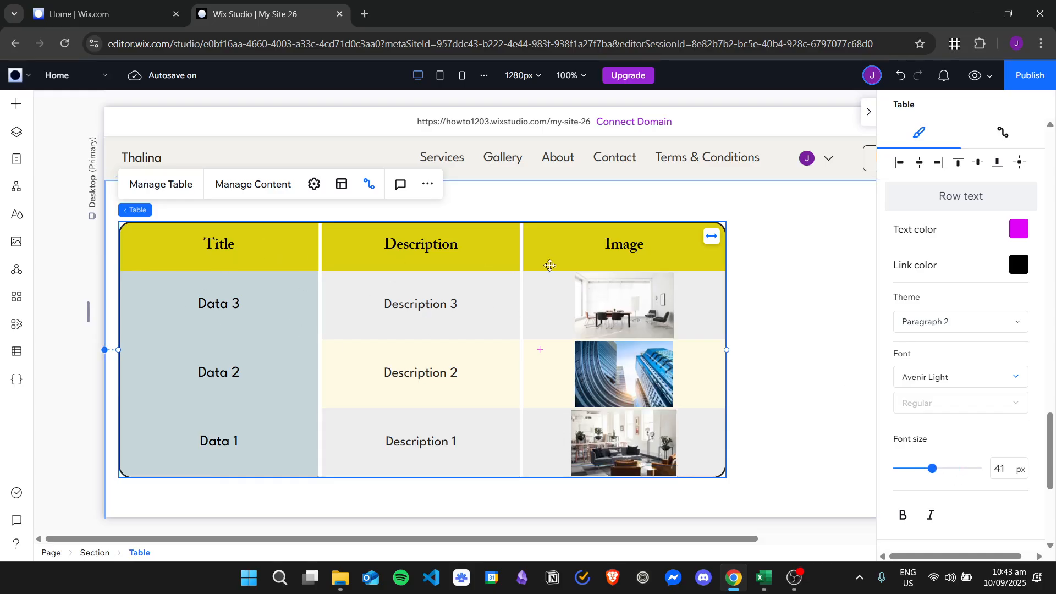
Hide the design settings panel and move the table to the page centre
scroll(1016, 406, "down", 5)
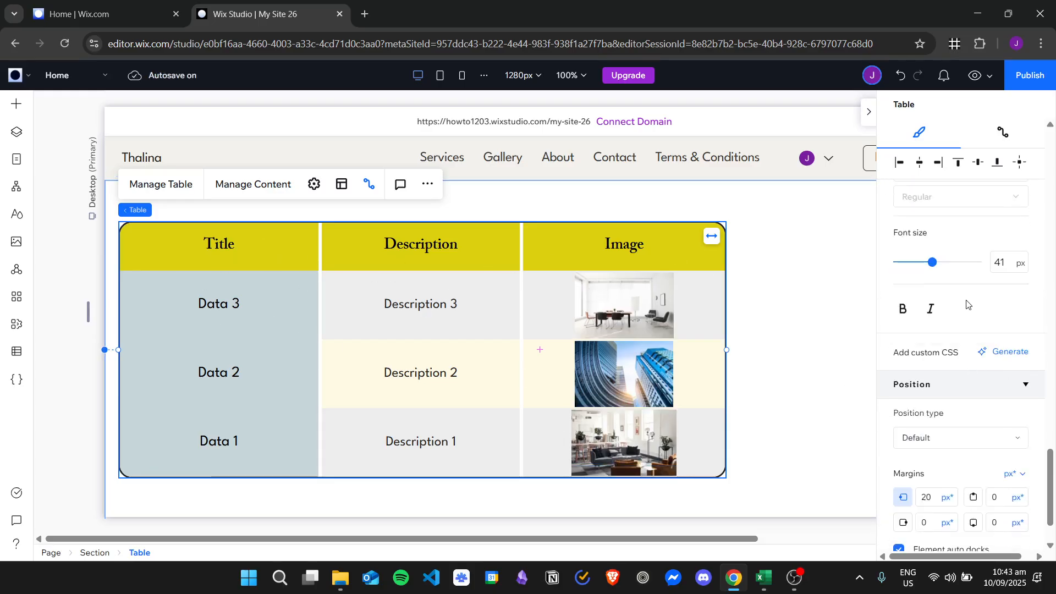
left_click(870, 113)
left_click_drag(368, 253, 483, 254)
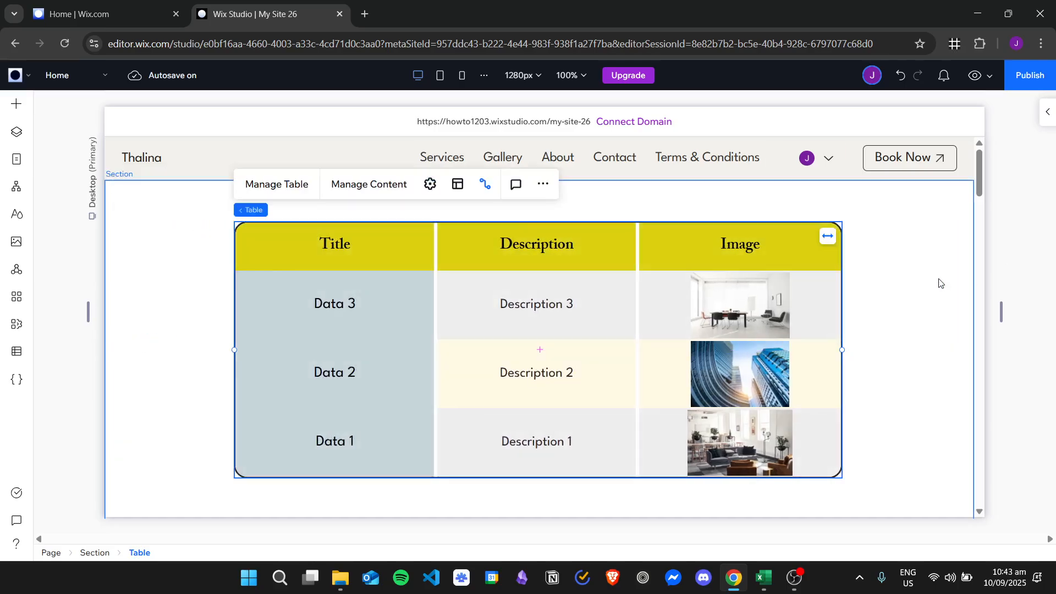